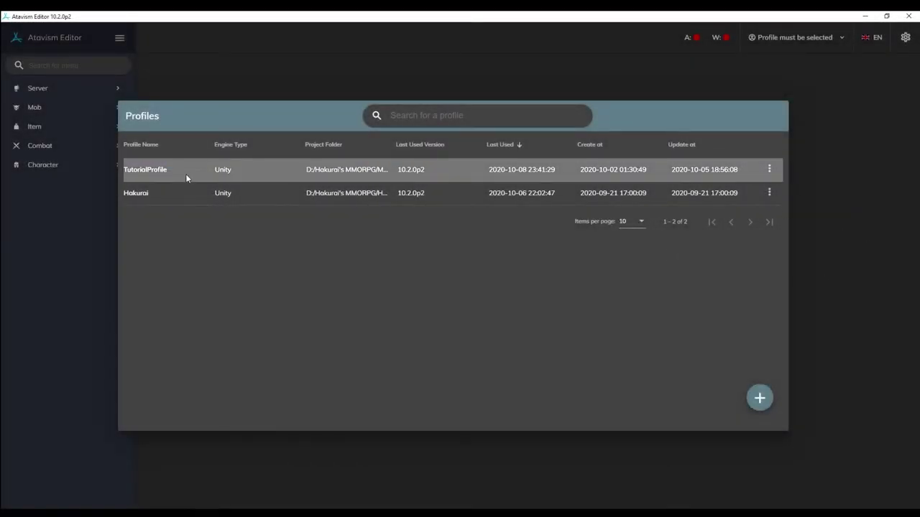
# Load the TutorialProfile project, open Combat > Abilities, and start a new ability.
pyautogui.click(215, 175)
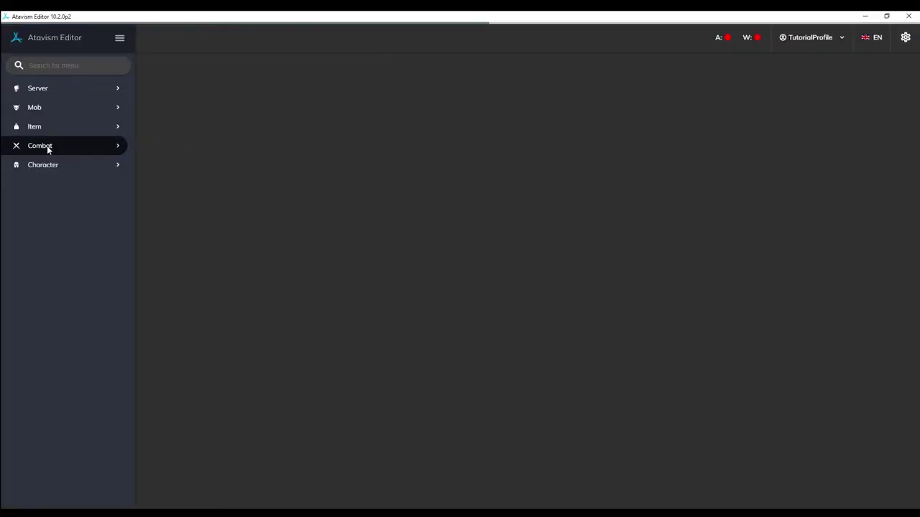
pyautogui.click(49, 147)
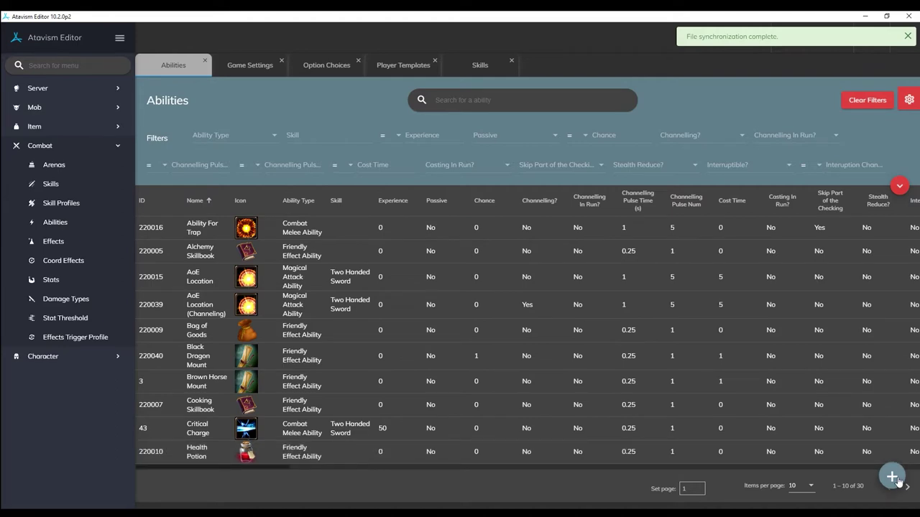
pyautogui.click(896, 480)
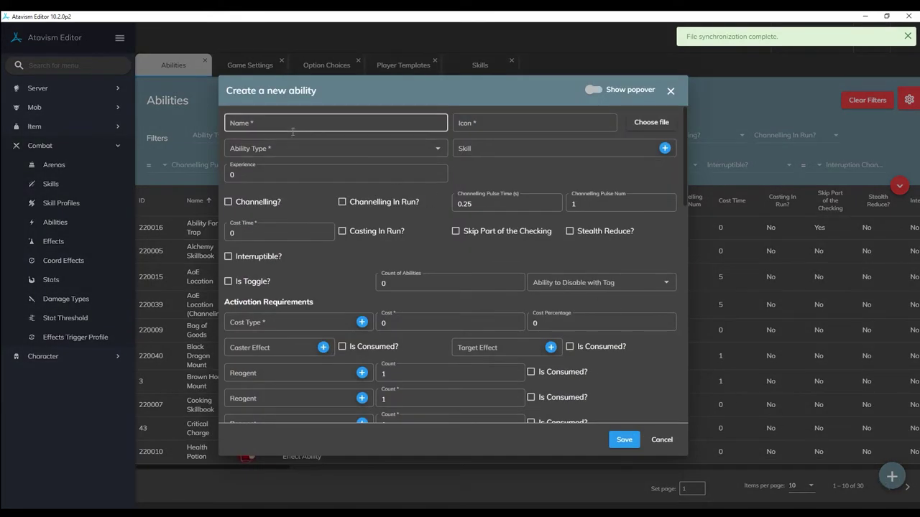
# Type 'Unarmed Strike' as the new ability's name and bring up the icon file picker.
pyautogui.click(293, 129)
pyautogui.write('Unarmed Strike')
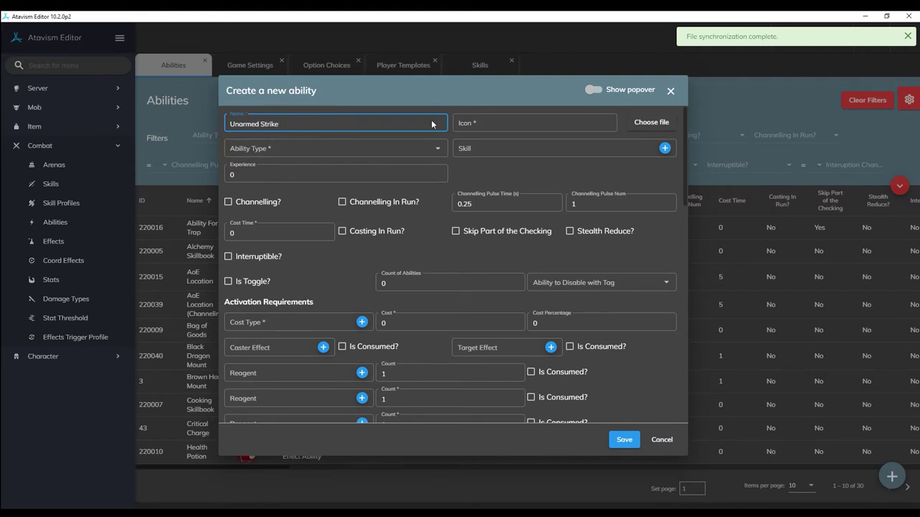
pyautogui.tripleClick(305, 130)
pyautogui.click(328, 126)
pyautogui.click(527, 123)
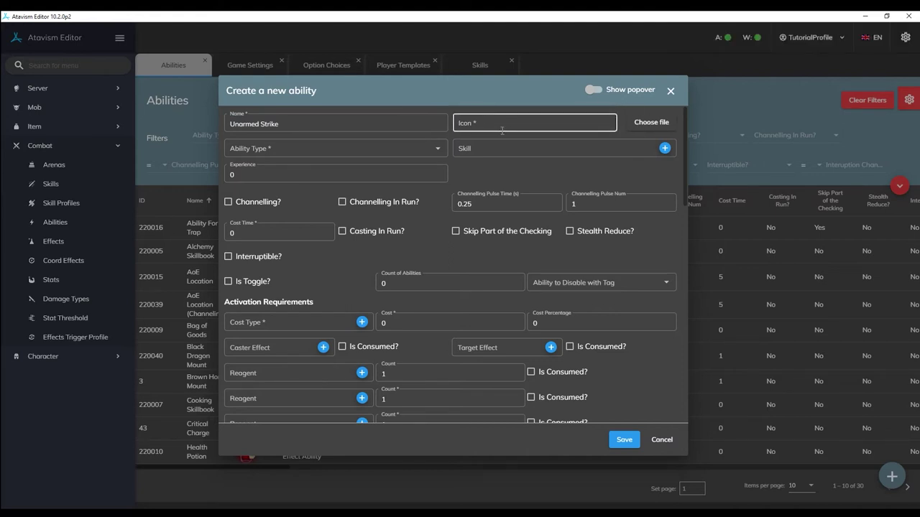
pyautogui.click(653, 129)
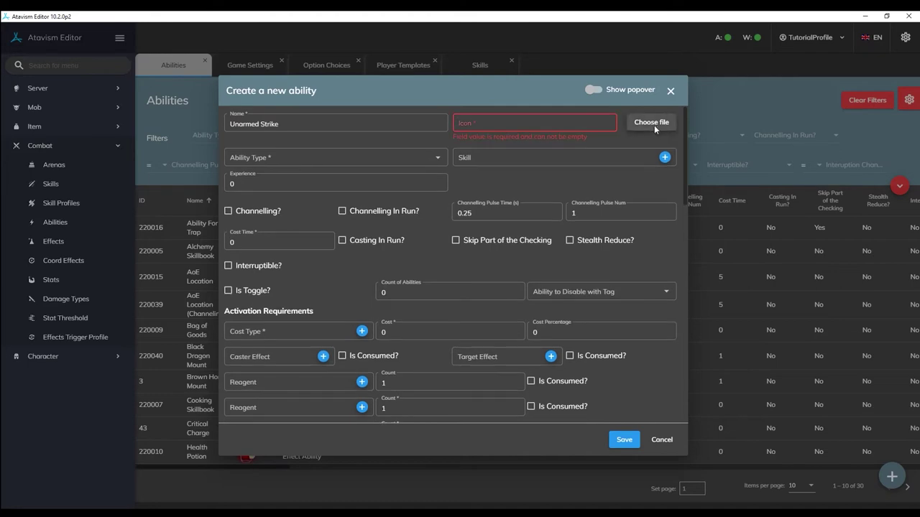
pyautogui.click(654, 125)
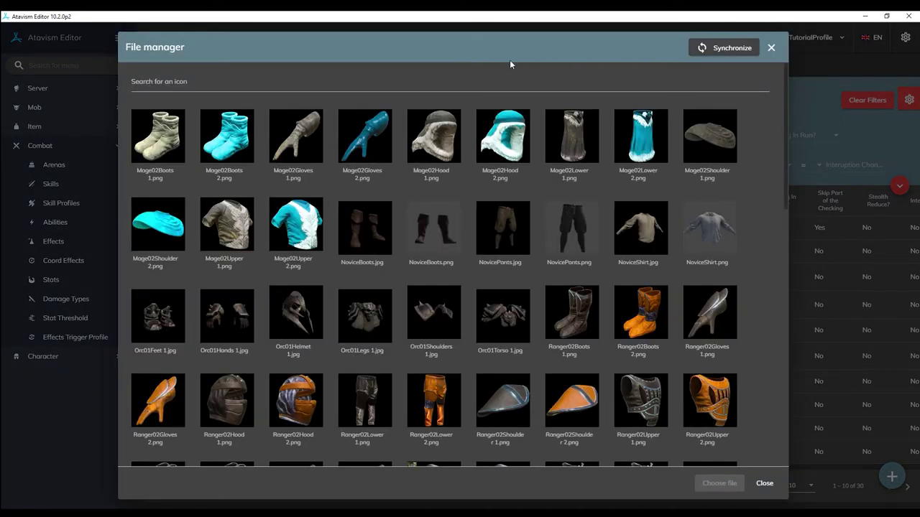
# Pick Ranger02Gloves 1.png in the File manager as the ability's icon.
pyautogui.scroll(-2, 500, 317)
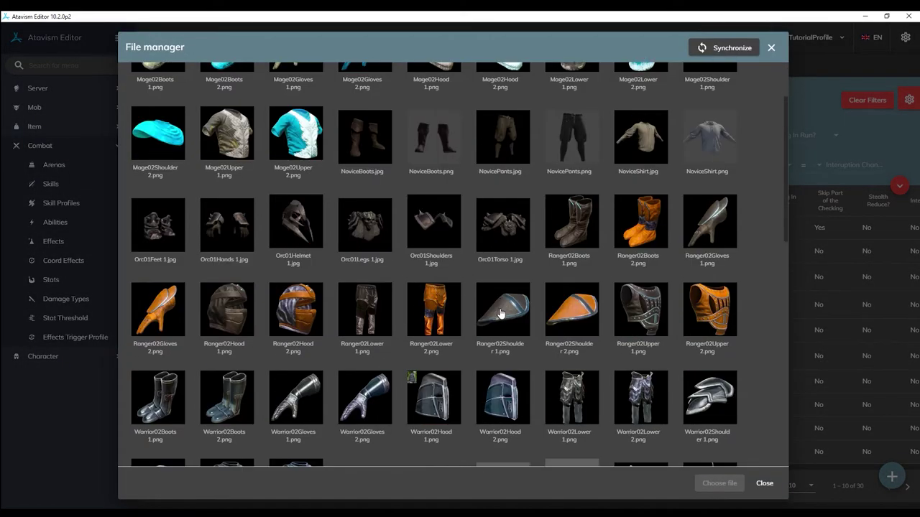
pyautogui.scroll(-2, 500, 334)
pyautogui.scroll(-2, 500, 334)
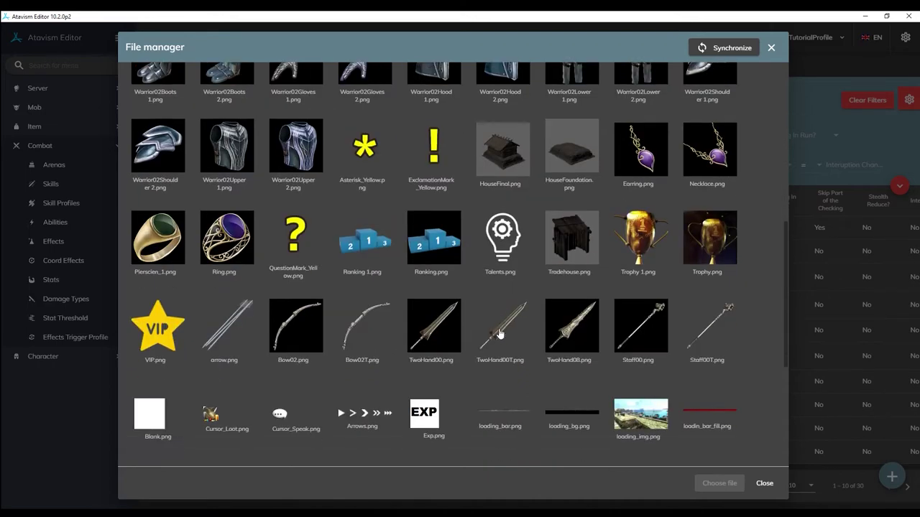
pyautogui.scroll(2, 501, 333)
pyautogui.scroll(4, 501, 332)
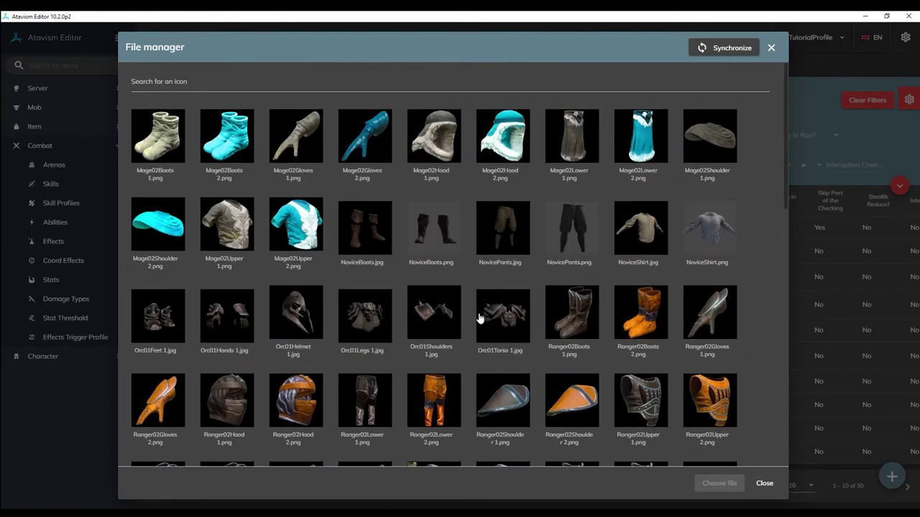
pyautogui.scroll(-4, 370, 232)
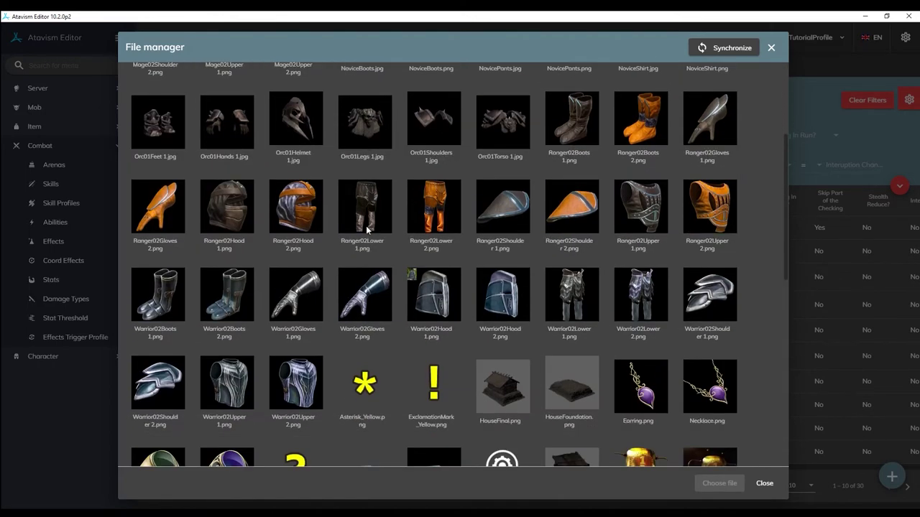
pyautogui.scroll(4, 370, 230)
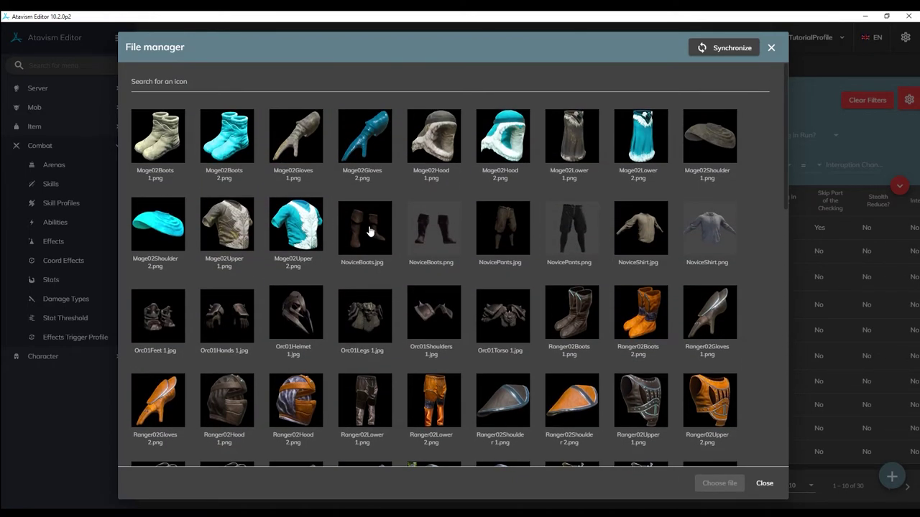
pyautogui.click(726, 317)
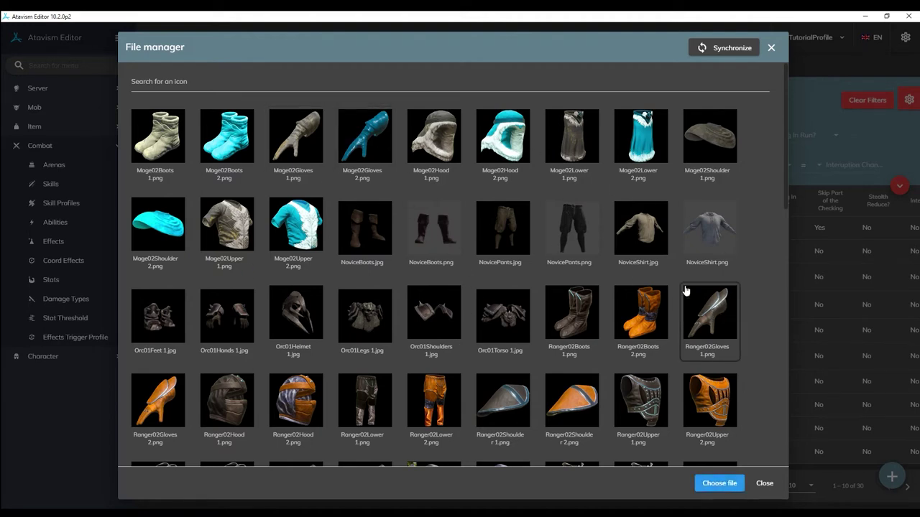
pyautogui.scroll(-1, 439, 255)
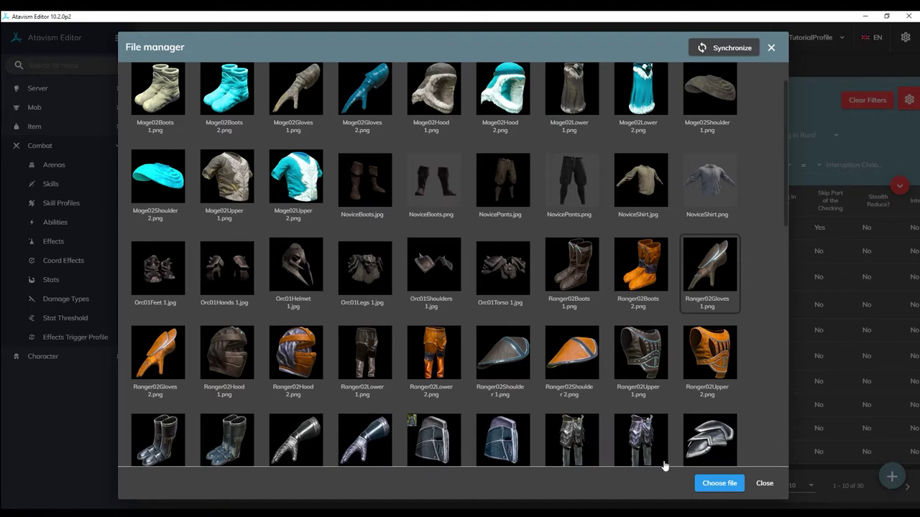
pyautogui.click(708, 484)
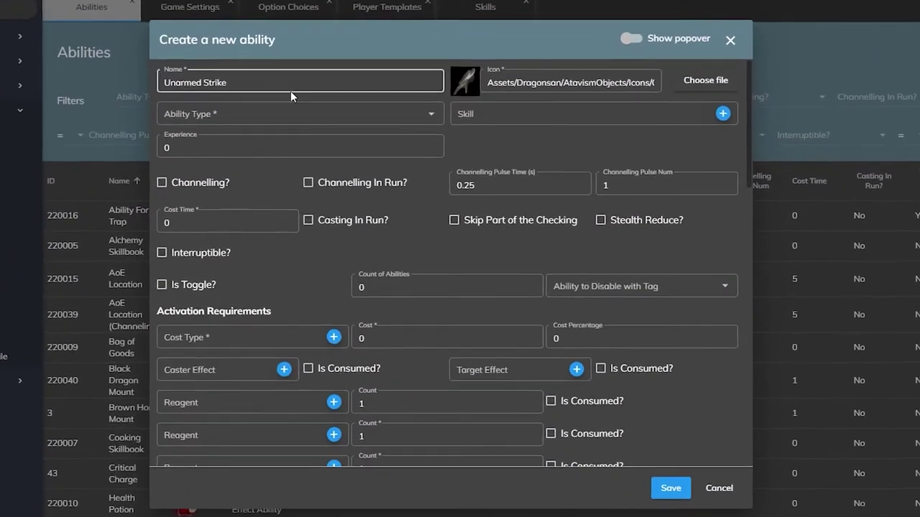
# Try the Combat Melee, Magical Attack, Effect and Friendly Effect ability types.
pyautogui.click(278, 102)
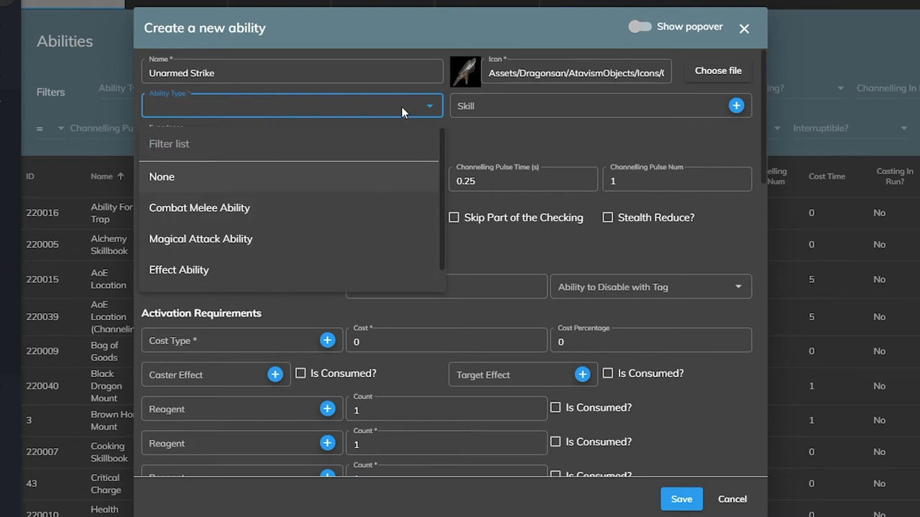
pyautogui.scroll(-1, 303, 196)
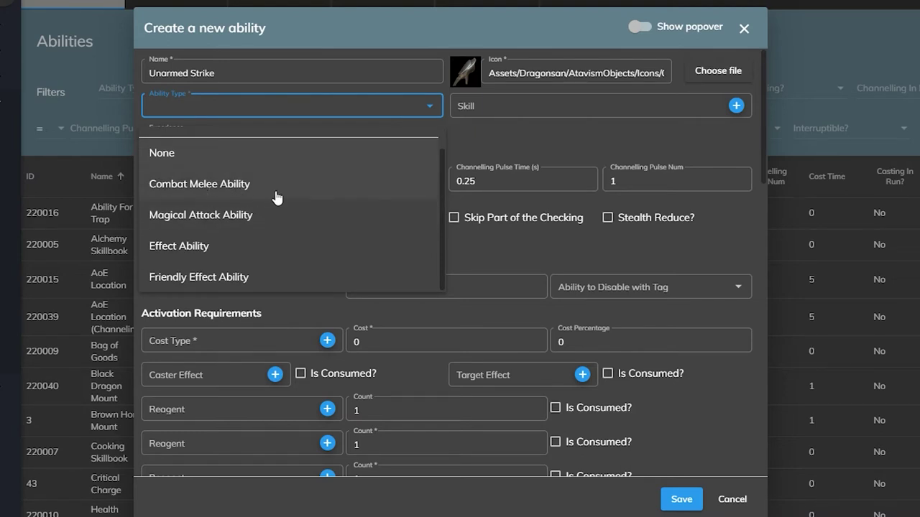
pyautogui.click(320, 185)
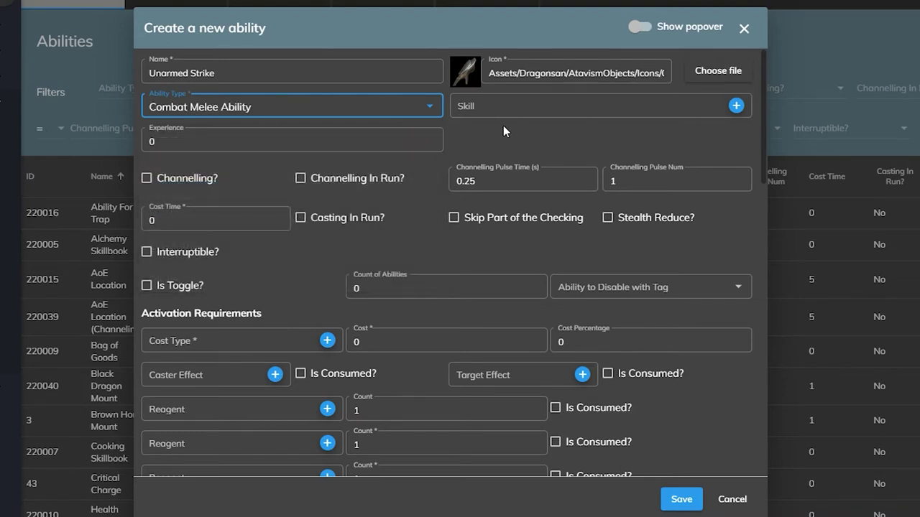
pyautogui.click(417, 108)
pyautogui.click(227, 238)
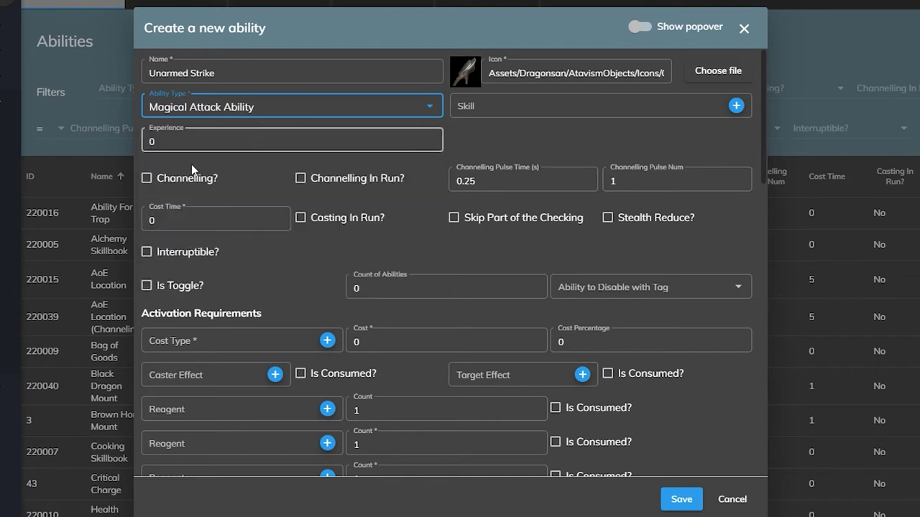
pyautogui.click(310, 108)
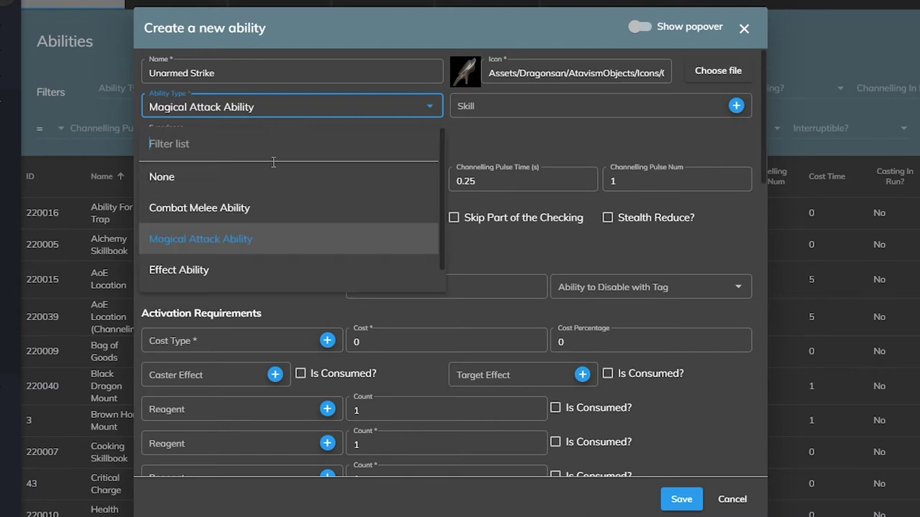
pyautogui.scroll(-1, 257, 199)
pyautogui.click(267, 247)
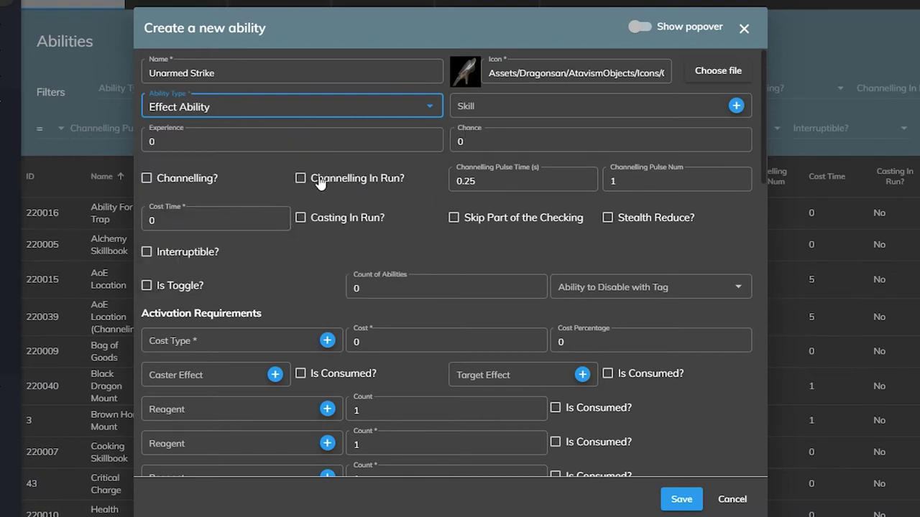
pyautogui.click(336, 109)
pyautogui.scroll(-2, 288, 180)
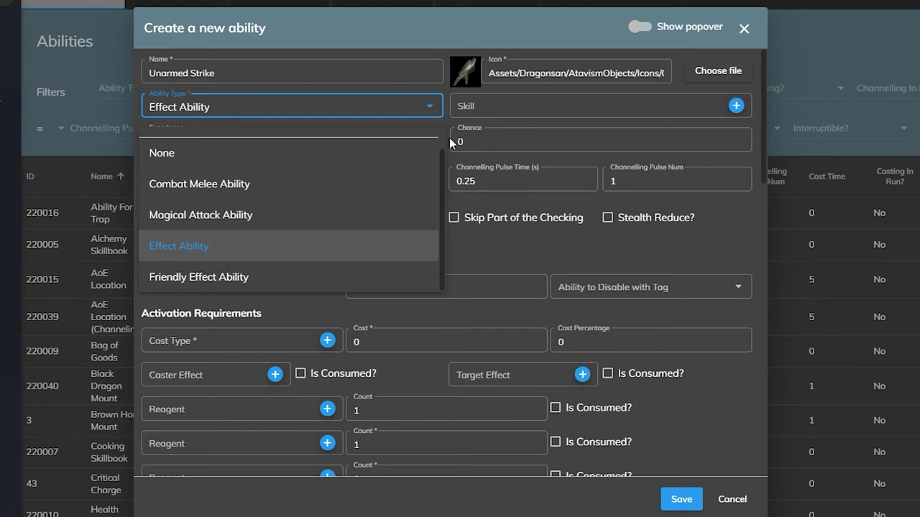
pyautogui.click(291, 282)
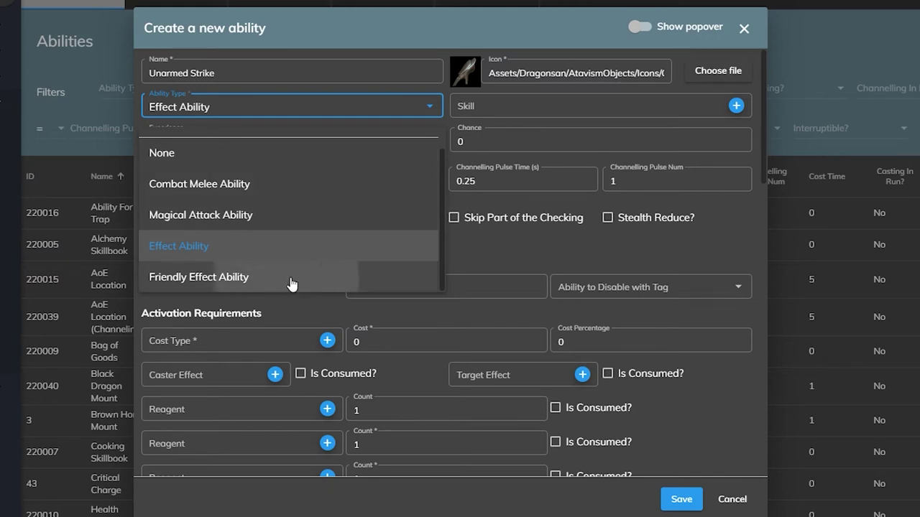
pyautogui.click(407, 144)
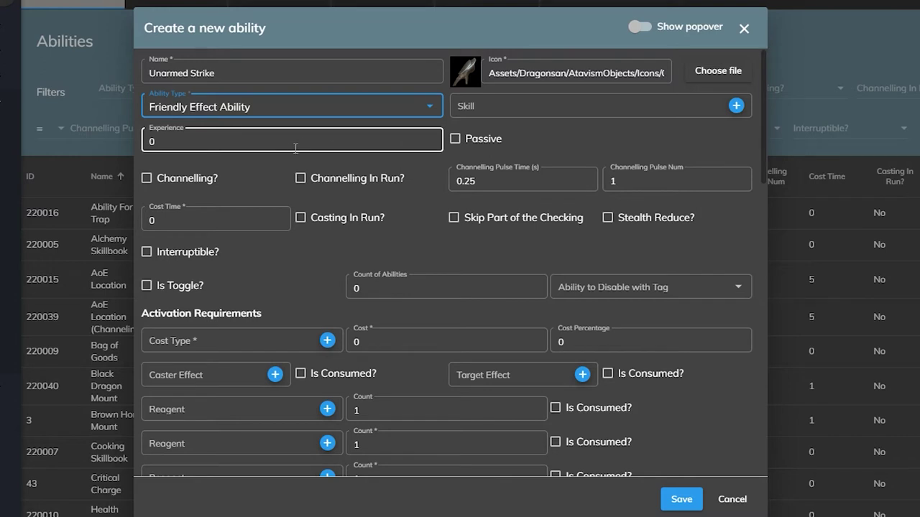
# Leave Passive unchecked and set the ability type back to Combat Melee Ability.
pyautogui.click(457, 141)
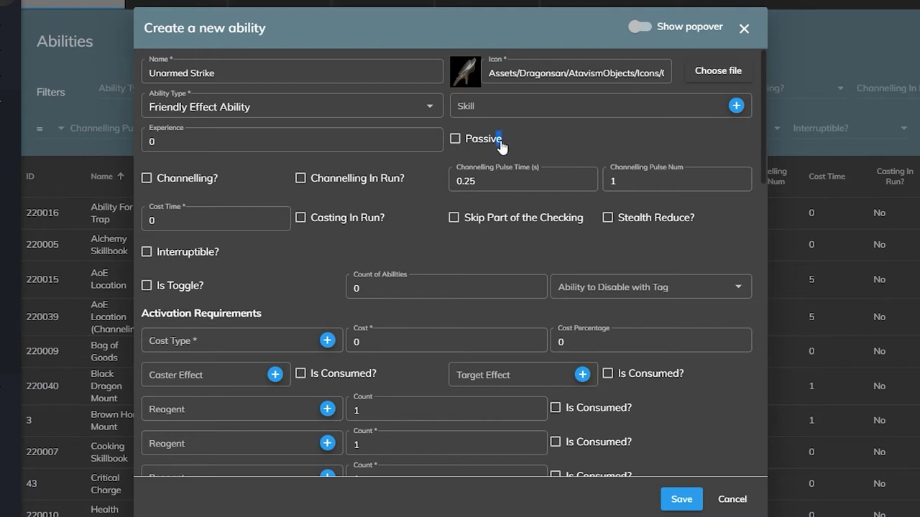
pyautogui.doubleClick(470, 141)
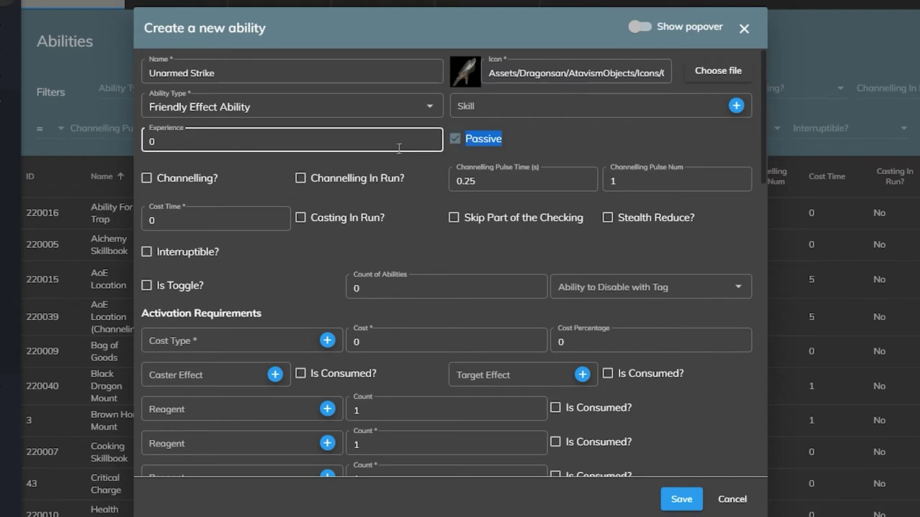
pyautogui.click(457, 139)
pyautogui.click(435, 112)
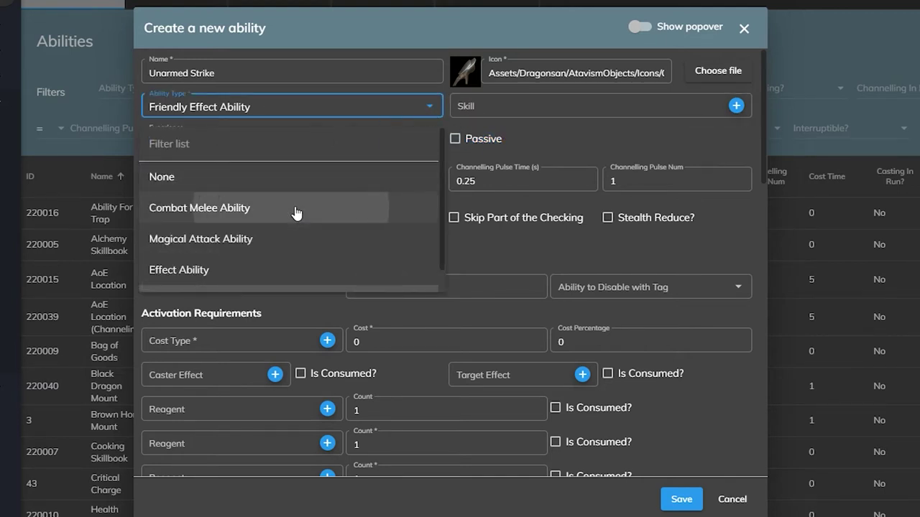
pyautogui.click(297, 210)
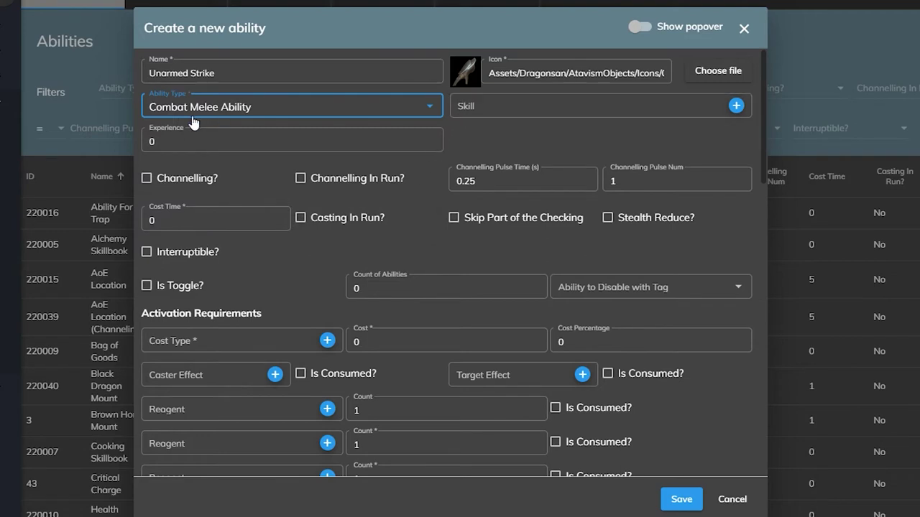
# Choose Unarmed Strength as the ability's skill, with an experience value of 1.
pyautogui.click(513, 109)
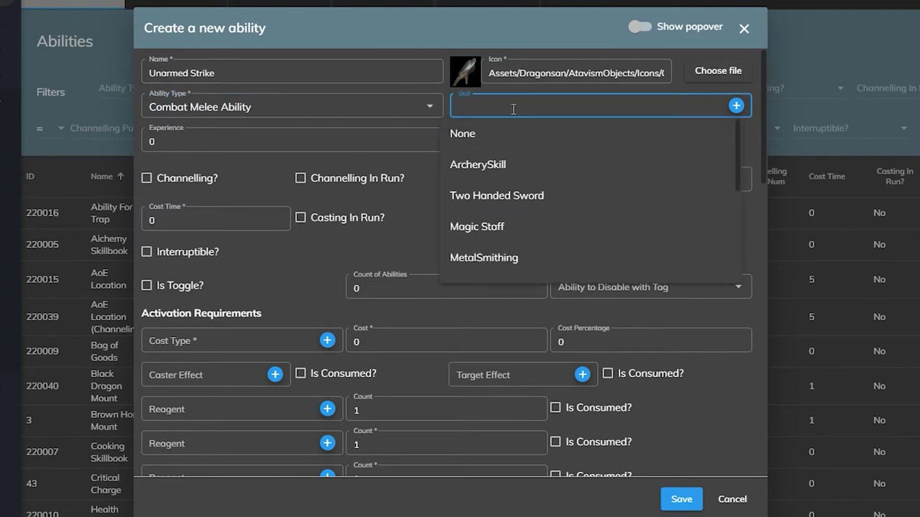
pyautogui.scroll(-3, 491, 194)
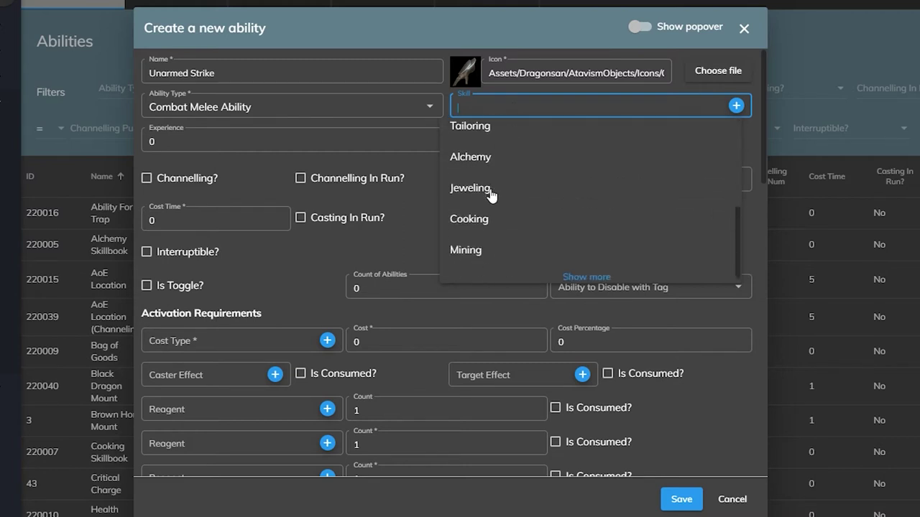
pyautogui.scroll(2, 493, 197)
pyautogui.scroll(2, 493, 199)
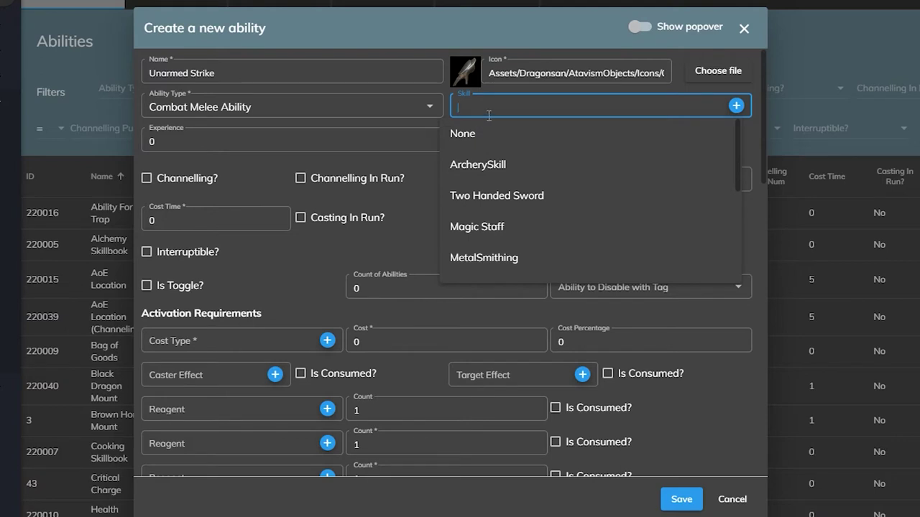
pyautogui.scroll(-2, 474, 179)
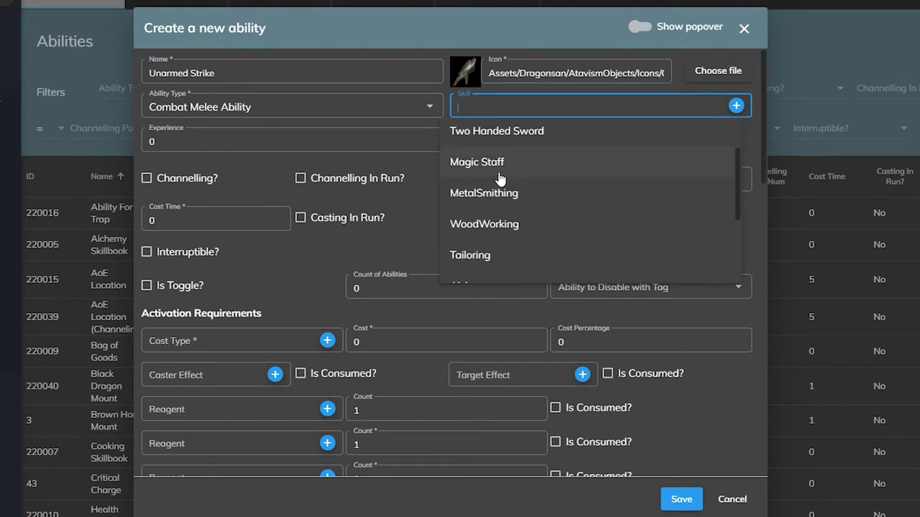
pyautogui.click(331, 144)
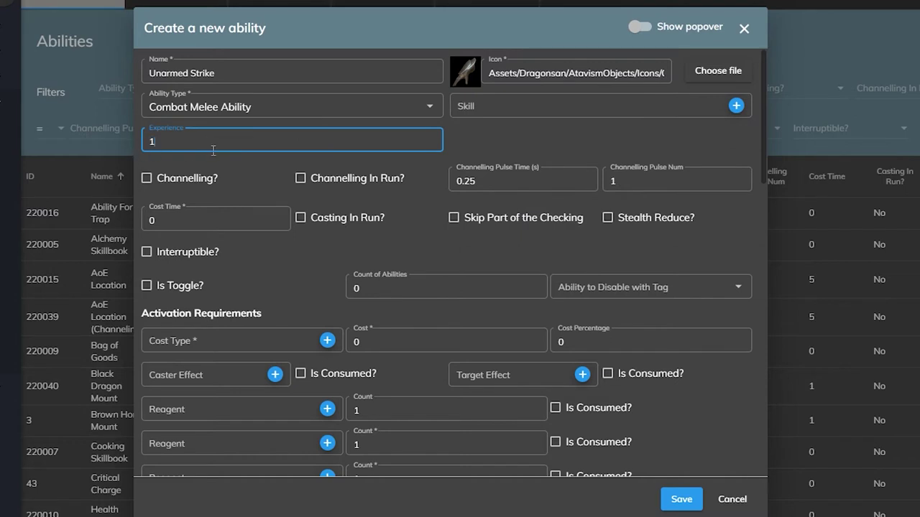
pyautogui.click(498, 111)
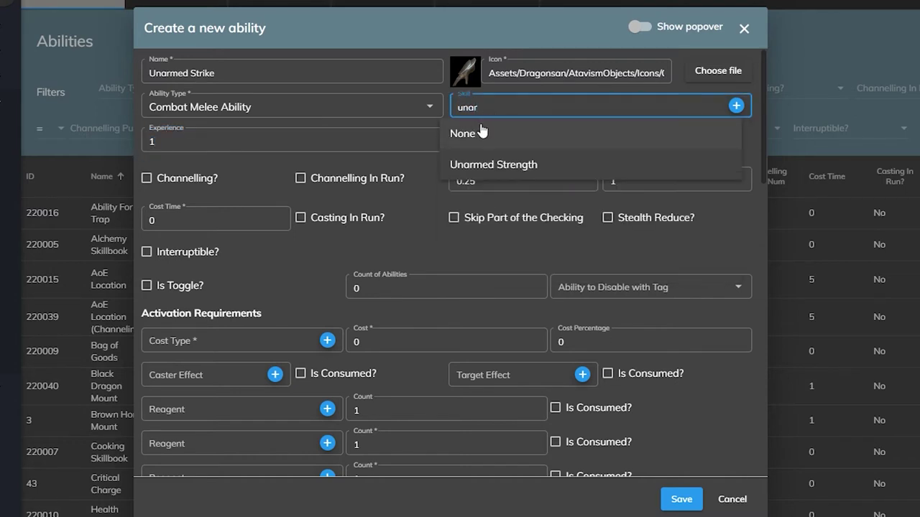
pyautogui.click(492, 166)
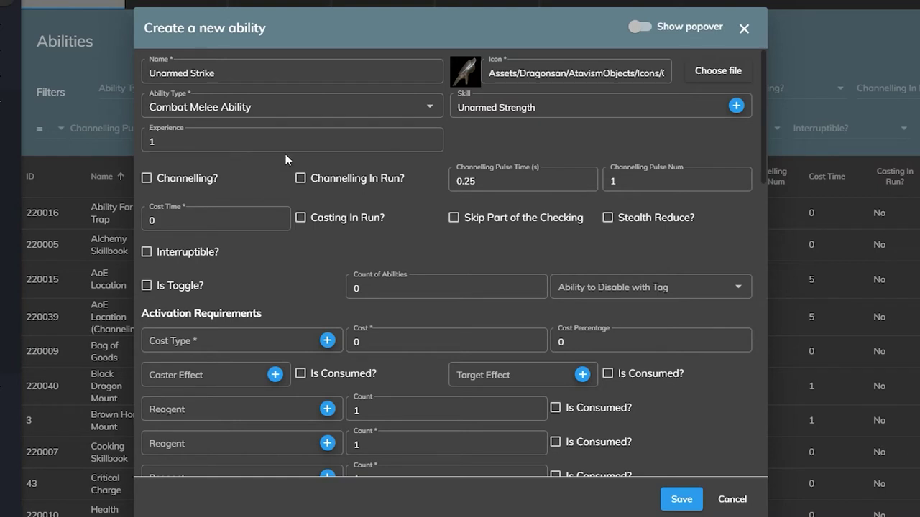
pyautogui.click(187, 145)
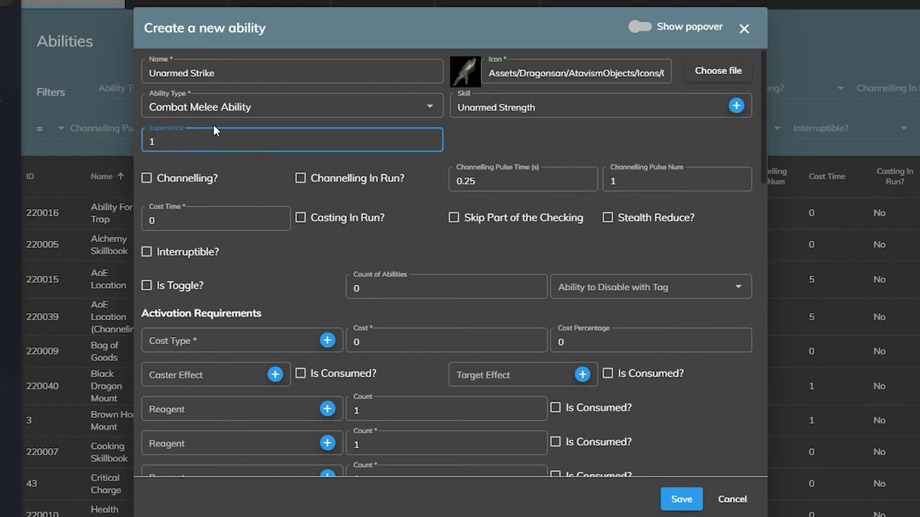
pyautogui.moveTo(257, 130); pyautogui.dragTo(131, 143)
pyautogui.click(512, 141)
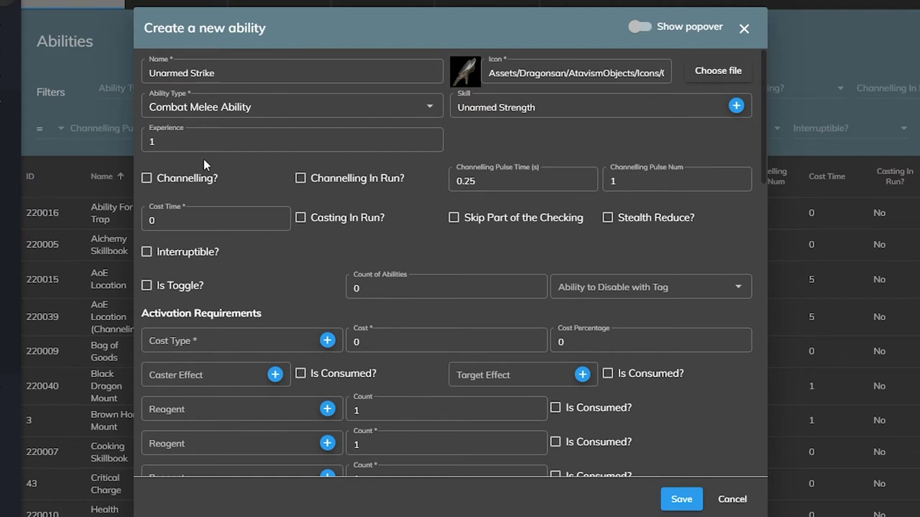
# Turn on Channelling and try a pulse time of 1 and a pulse count of 3.
pyautogui.click(468, 184)
pyautogui.moveTo(508, 187); pyautogui.dragTo(444, 187)
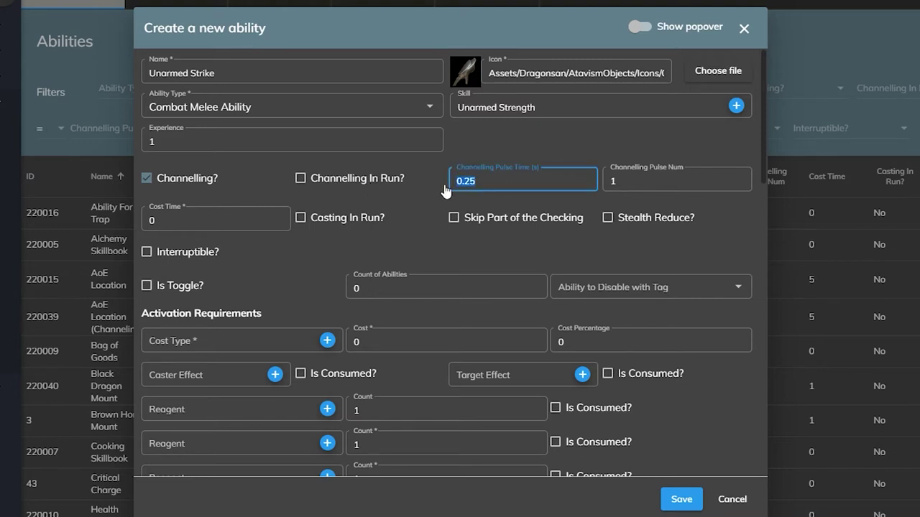
pyautogui.moveTo(517, 188); pyautogui.dragTo(439, 185)
pyautogui.write('1')
pyautogui.doubleClick(639, 188)
pyautogui.write('3')
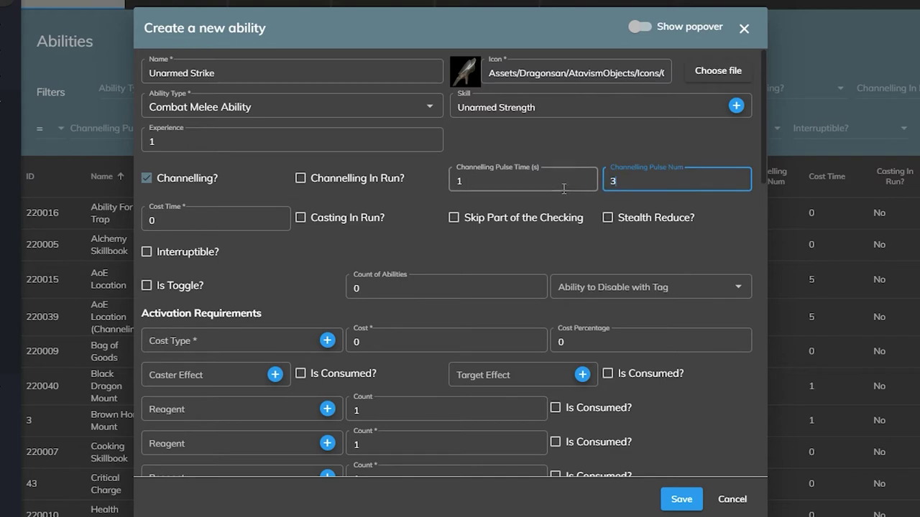
pyautogui.click(564, 188)
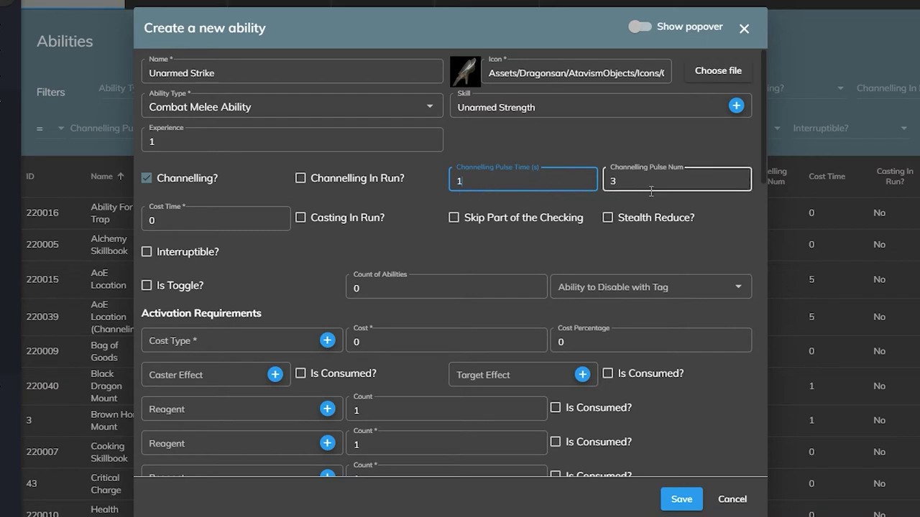
pyautogui.press('Tab')
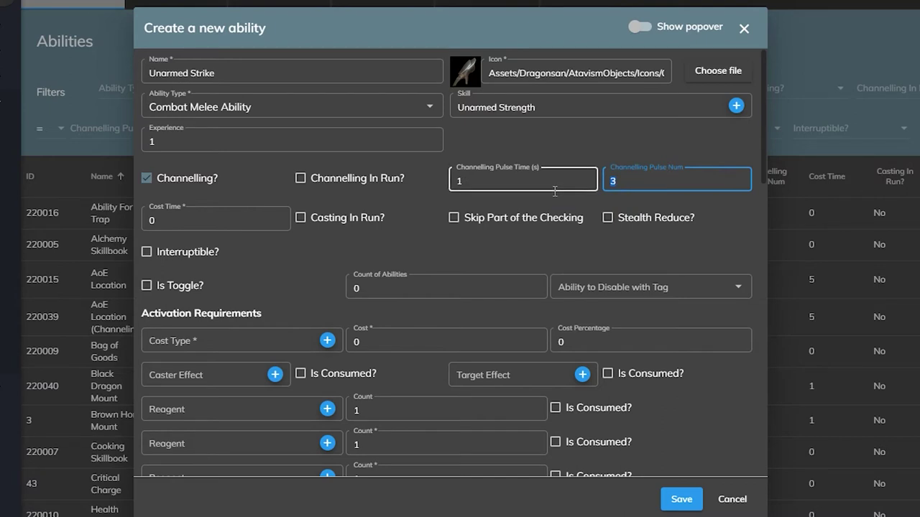
pyautogui.hotkey('shift', 'Tab')
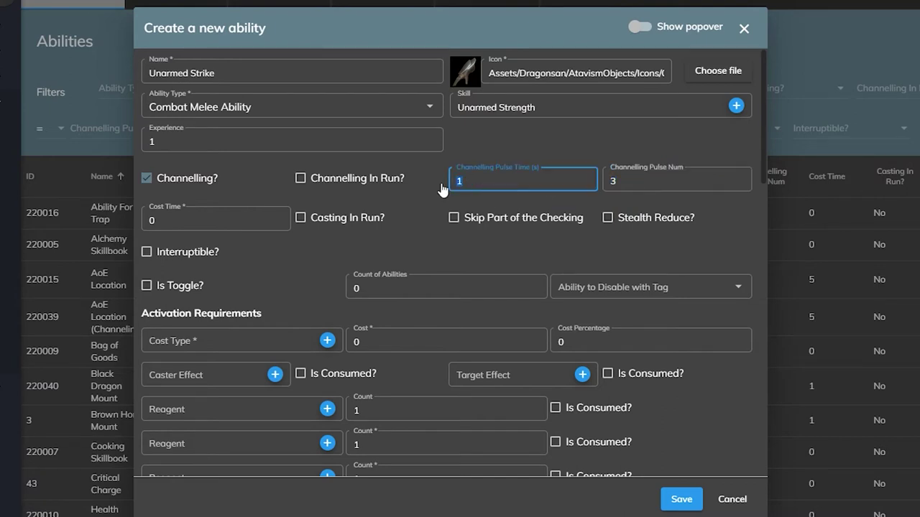
pyautogui.press('Tab')
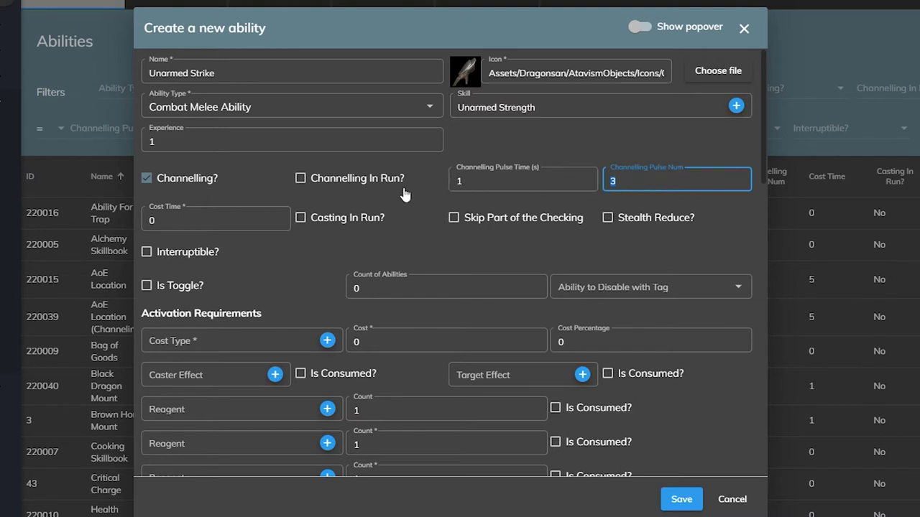
pyautogui.click(442, 187)
# Enable Channelling In Run, set pulse time 0.01 and pulse count 8, then switch channelling off.
pyautogui.click(301, 178)
pyautogui.press('Tab')
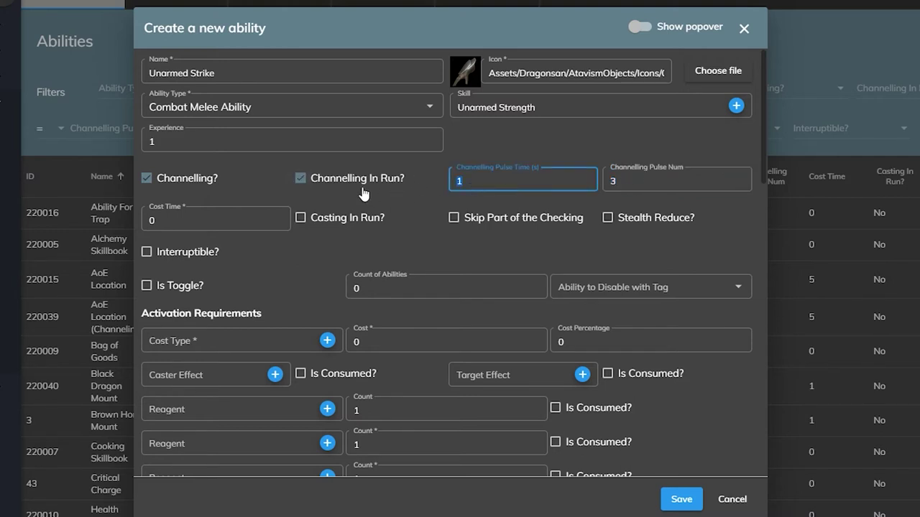
pyautogui.write('0.01')
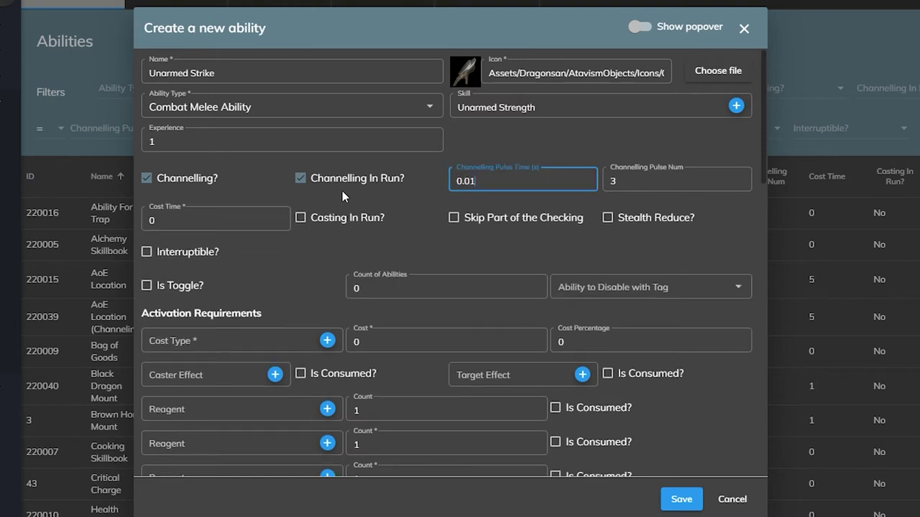
pyautogui.doubleClick(676, 178)
pyautogui.write('8')
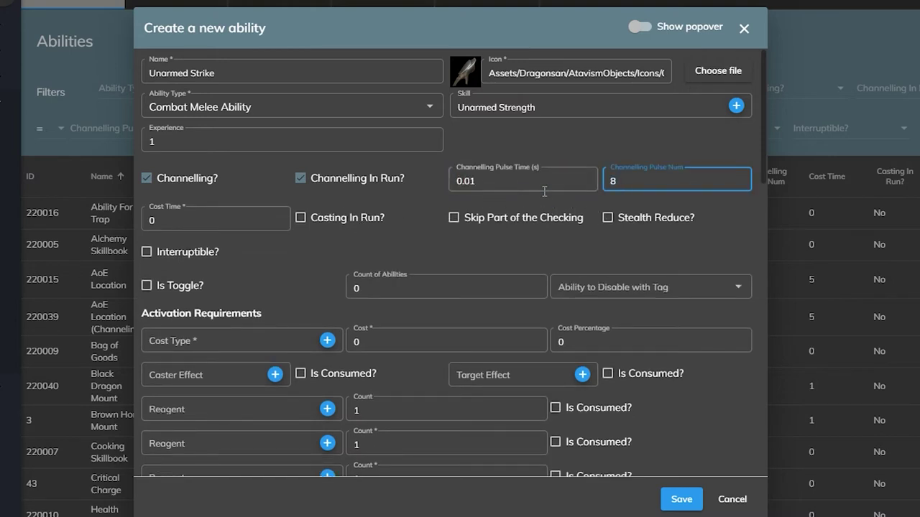
pyautogui.click(507, 173)
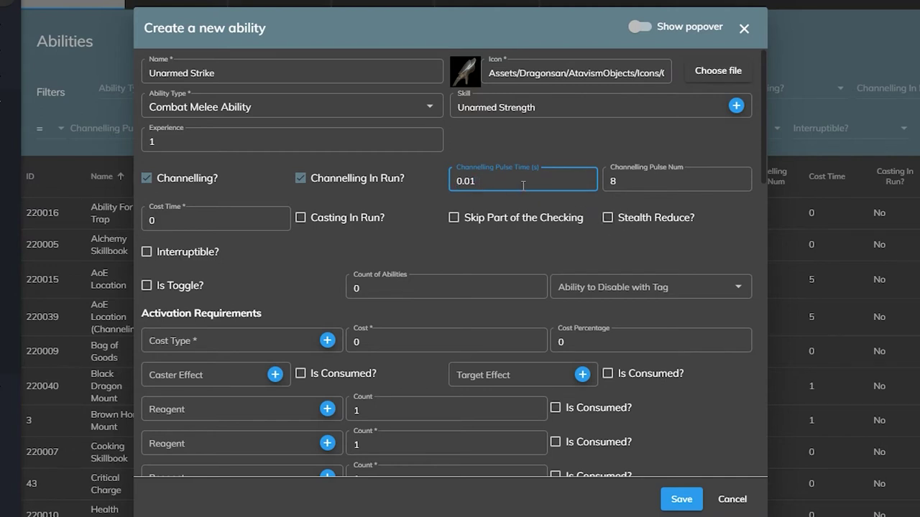
pyautogui.press('Tab')
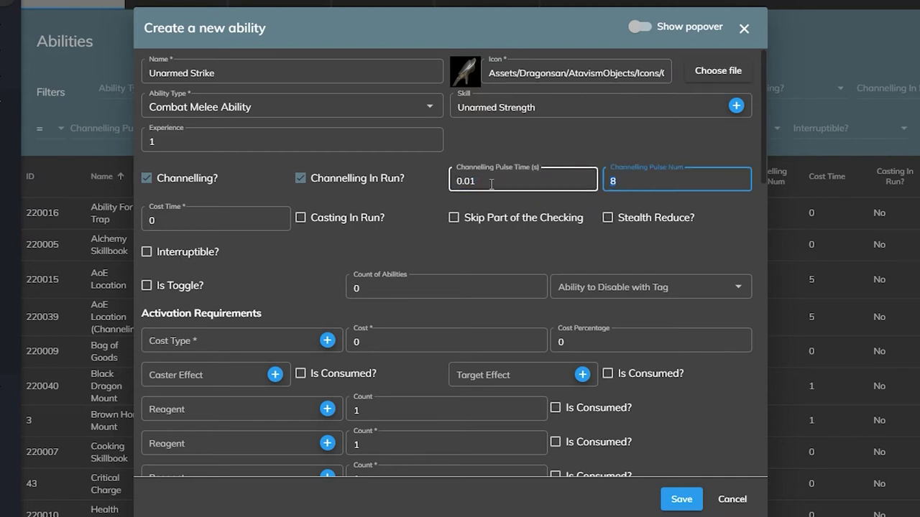
pyautogui.click(198, 184)
# Set the cost time to 5, make the ability interruptible, and try interruption chance 50.
pyautogui.click(229, 221)
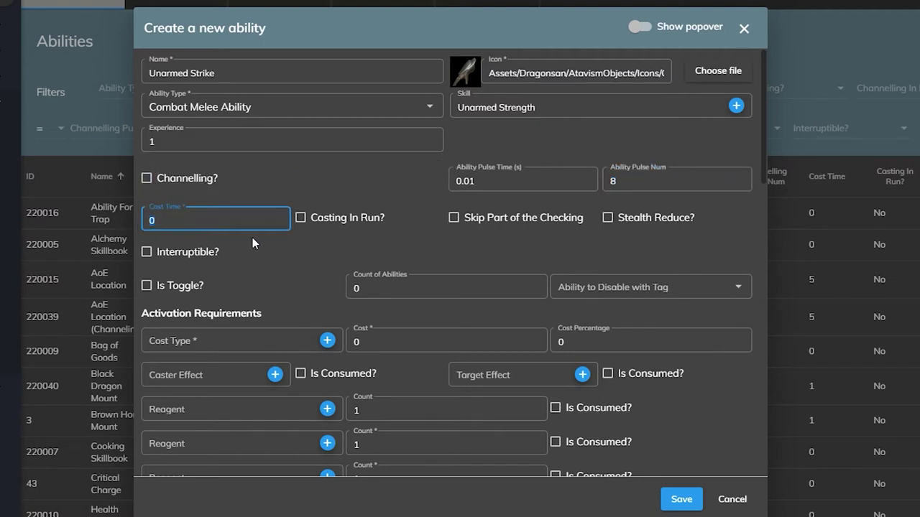
pyautogui.write('23')
pyautogui.click(304, 225)
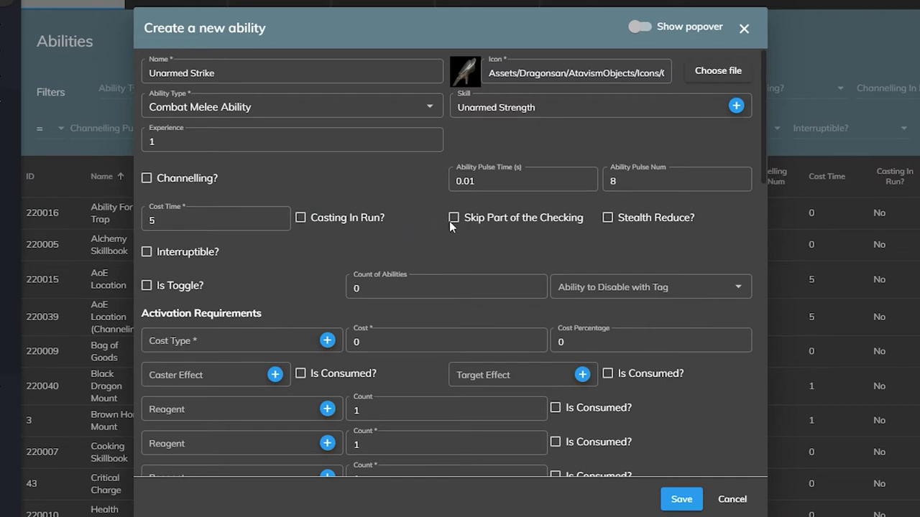
pyautogui.click(206, 253)
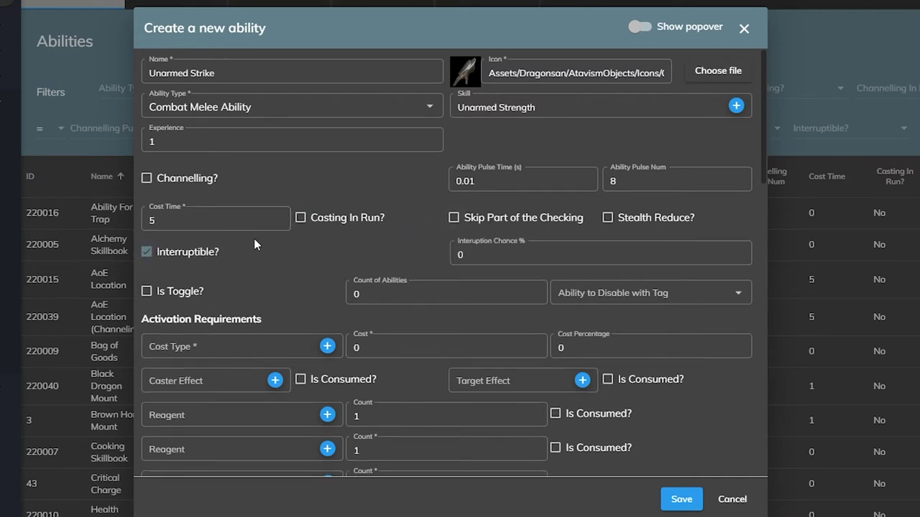
pyautogui.doubleClick(502, 255)
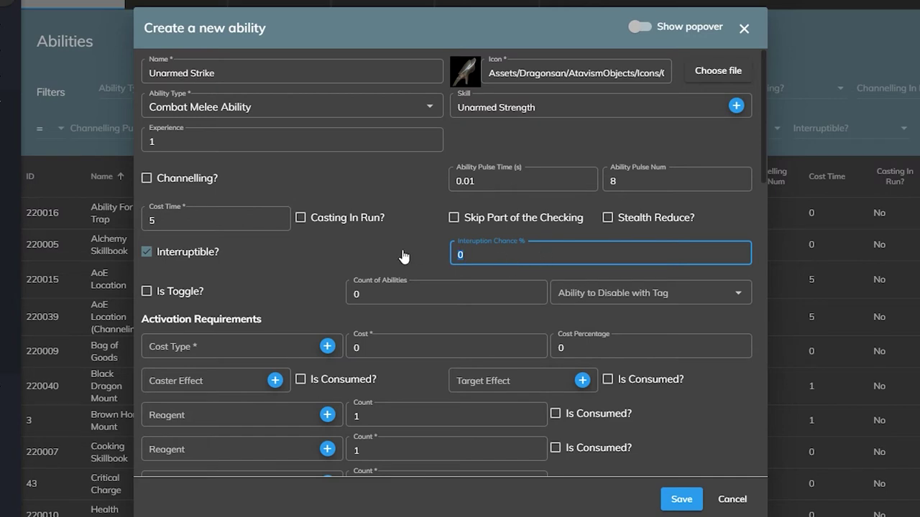
pyautogui.write('100')
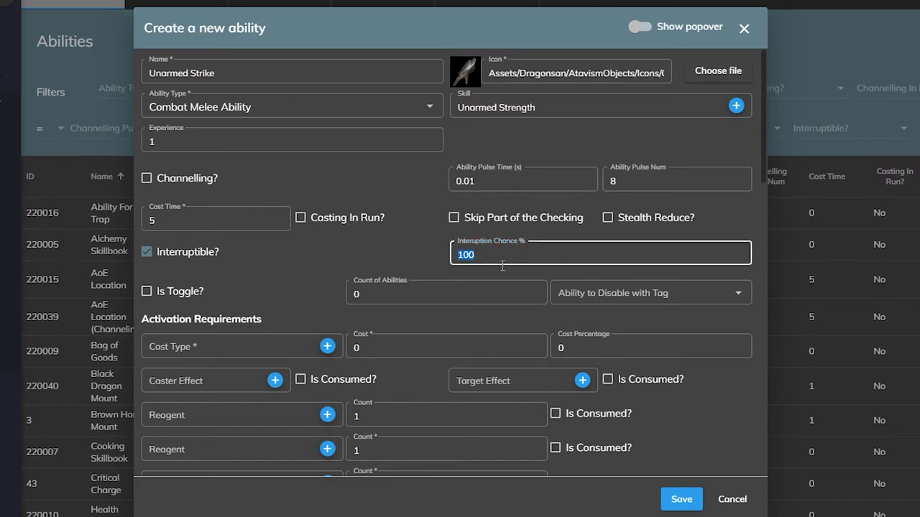
pyautogui.moveTo(477, 256); pyautogui.dragTo(430, 266)
pyautogui.write('5')
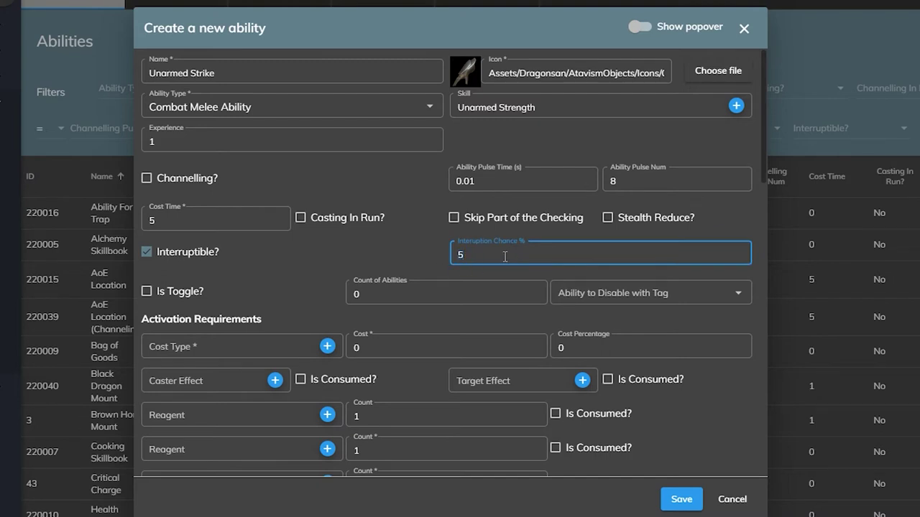
pyautogui.write('0')
pyautogui.doubleClick(469, 263)
# Restore interruption chance 100, make the ability non-interruptible again, and enable Stealth Reduce.
pyautogui.click(491, 260)
pyautogui.moveTo(491, 259); pyautogui.dragTo(444, 265)
pyautogui.click(502, 263)
pyautogui.press('BackSpace')
pyautogui.write('100')
pyautogui.moveTo(502, 265); pyautogui.dragTo(427, 261)
pyautogui.click(474, 256)
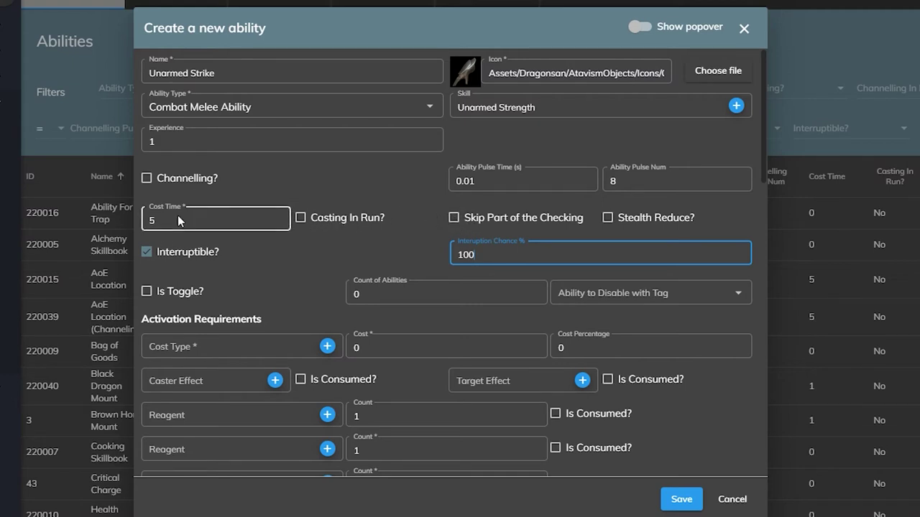
pyautogui.click(166, 260)
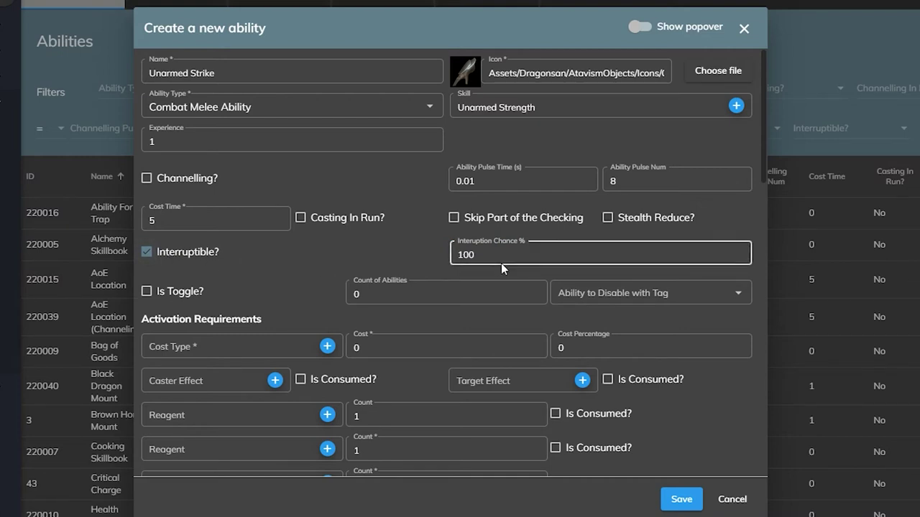
pyautogui.click(197, 260)
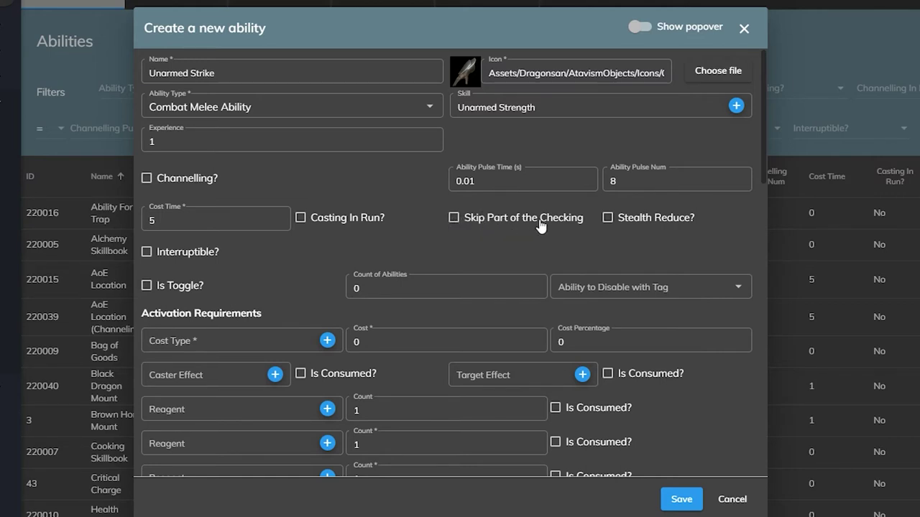
pyautogui.click(607, 218)
# Turn stealth reduction off, set the pulse count to 1 and the cost time to 0.
pyautogui.click(607, 217)
pyautogui.doubleClick(612, 181)
pyautogui.write('1')
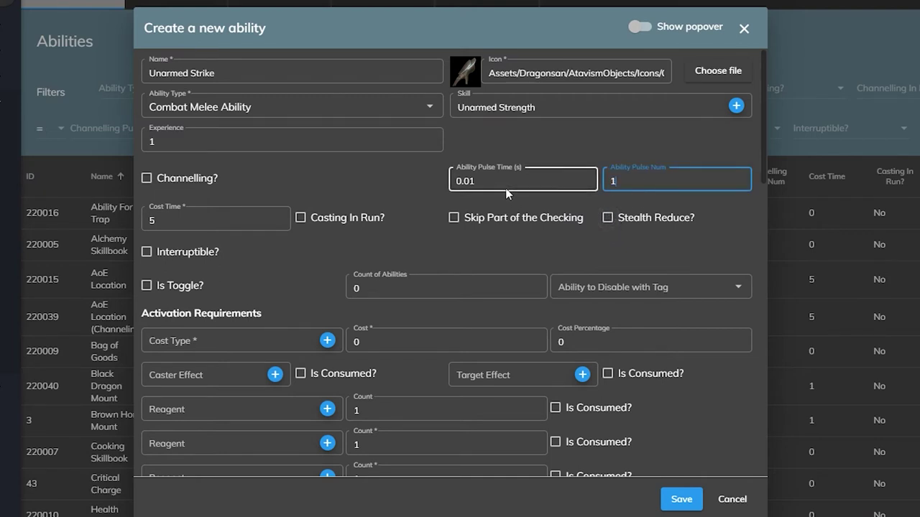
pyautogui.doubleClick(505, 189)
pyautogui.doubleClick(264, 228)
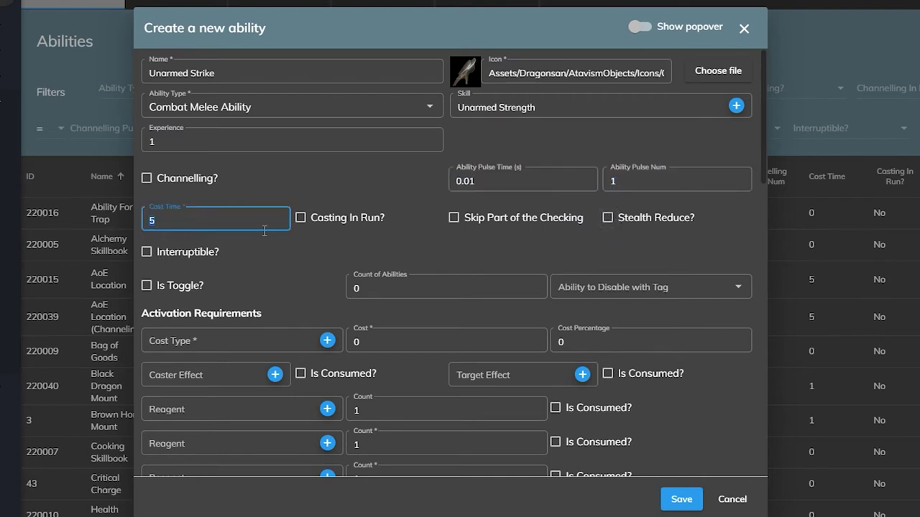
pyautogui.press('BackSpace')
pyautogui.doubleClick(451, 181)
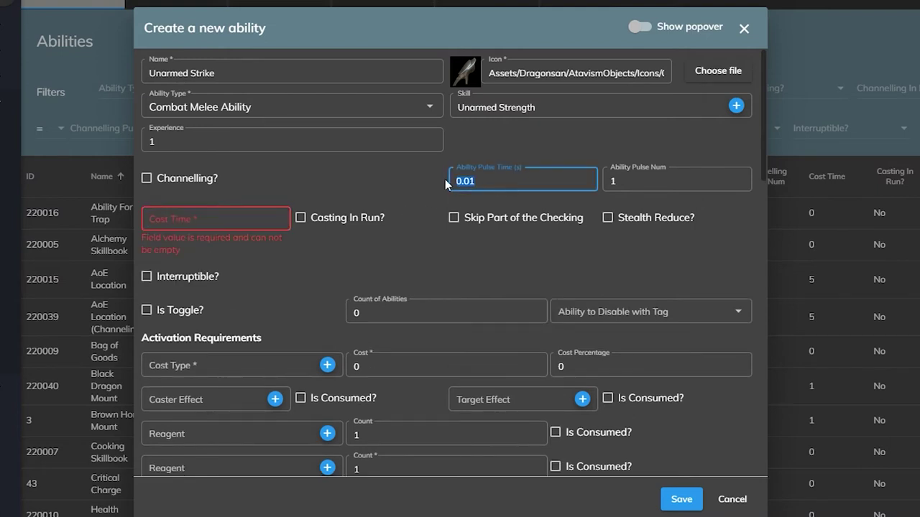
pyautogui.click(268, 225)
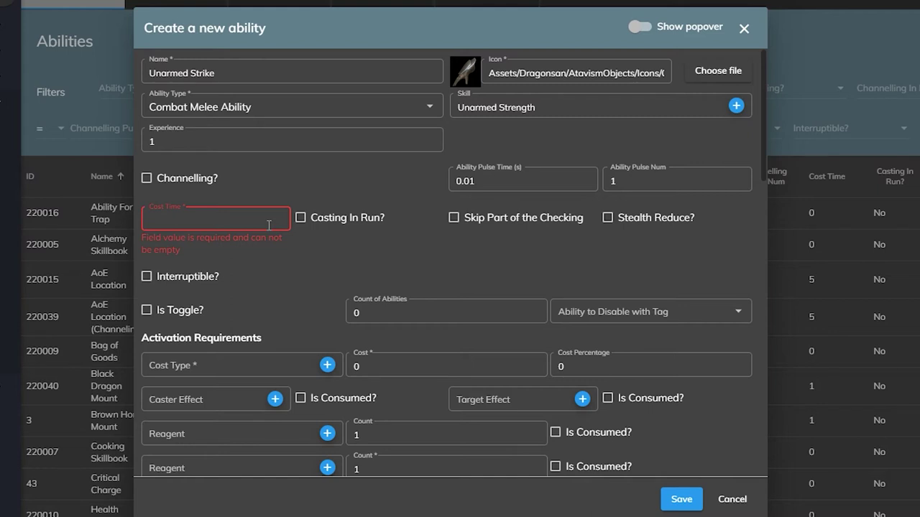
pyautogui.write('0')
pyautogui.doubleClick(496, 182)
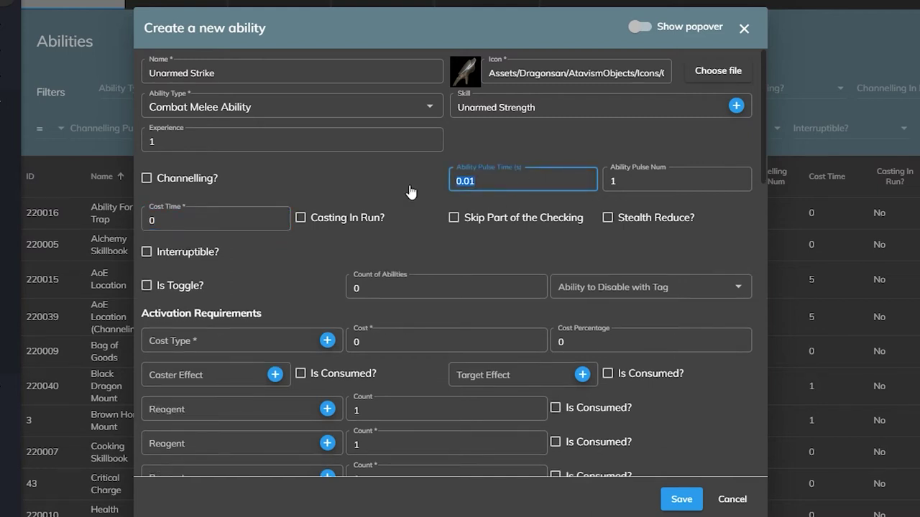
pyautogui.click(502, 189)
# Try the Is Toggle? option and leave it unchecked.
pyautogui.click(165, 289)
pyautogui.click(165, 290)
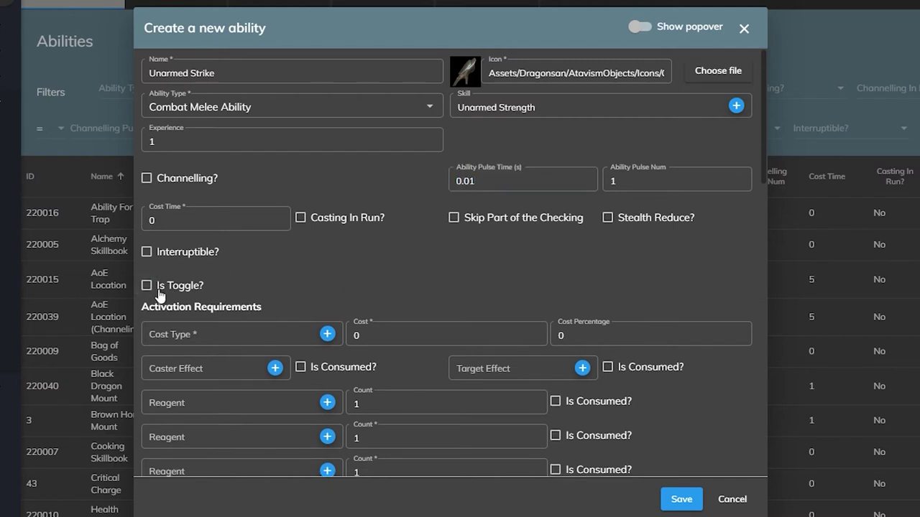
pyautogui.click(159, 289)
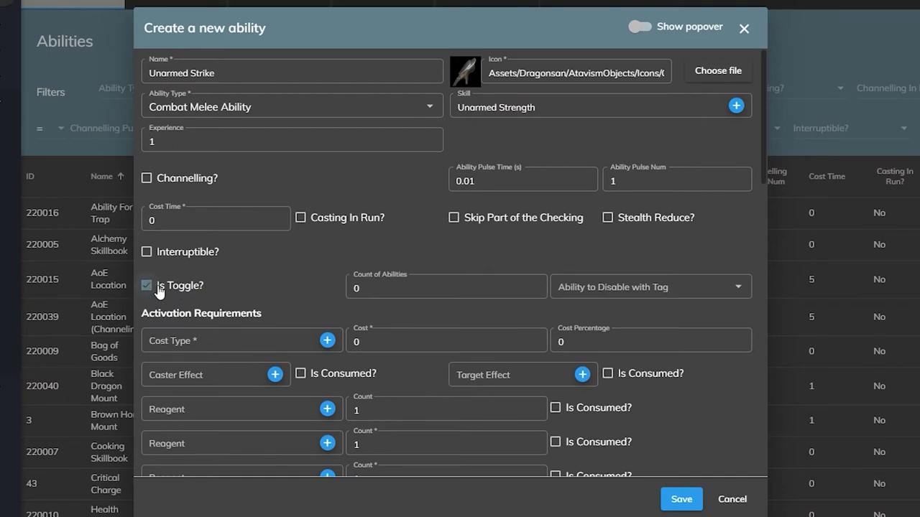
pyautogui.click(159, 290)
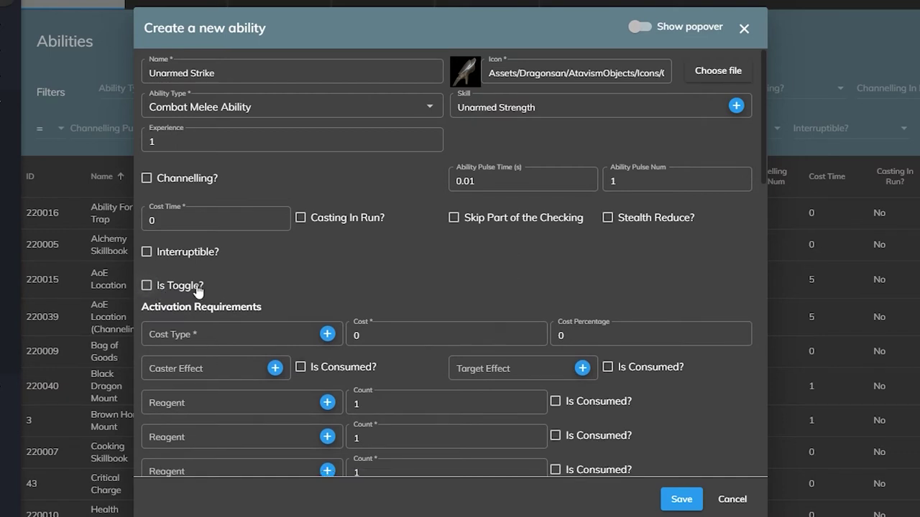
pyautogui.click(190, 289)
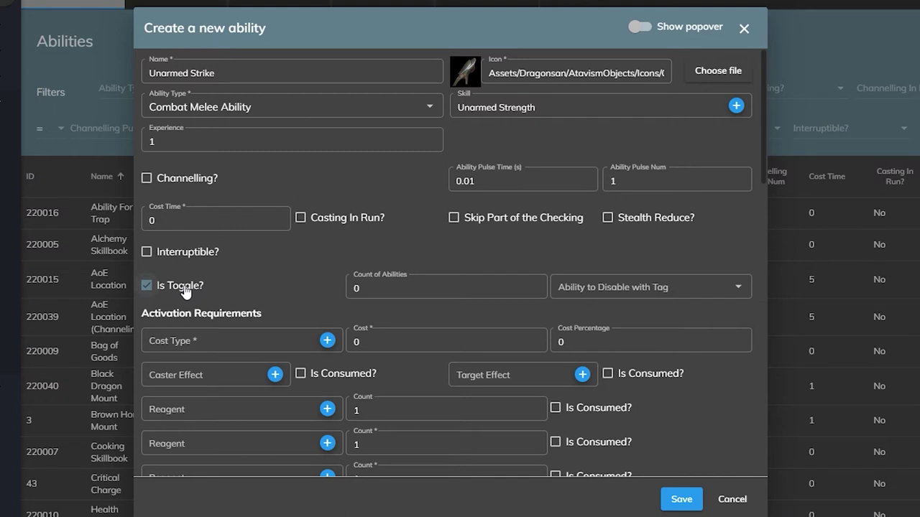
pyautogui.click(184, 289)
# Choose health as the activation Cost Type.
pyautogui.scroll(-2, 220, 314)
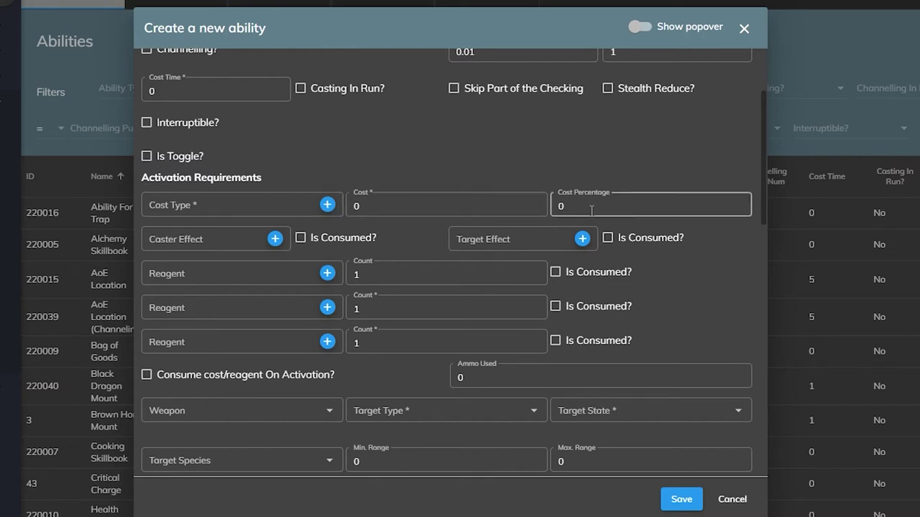
pyautogui.click(181, 208)
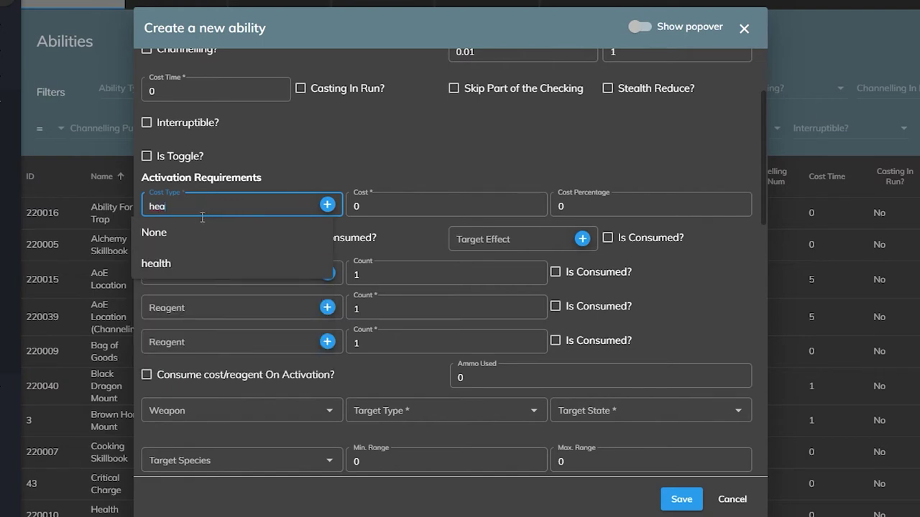
pyautogui.click(163, 223)
pyautogui.click(211, 212)
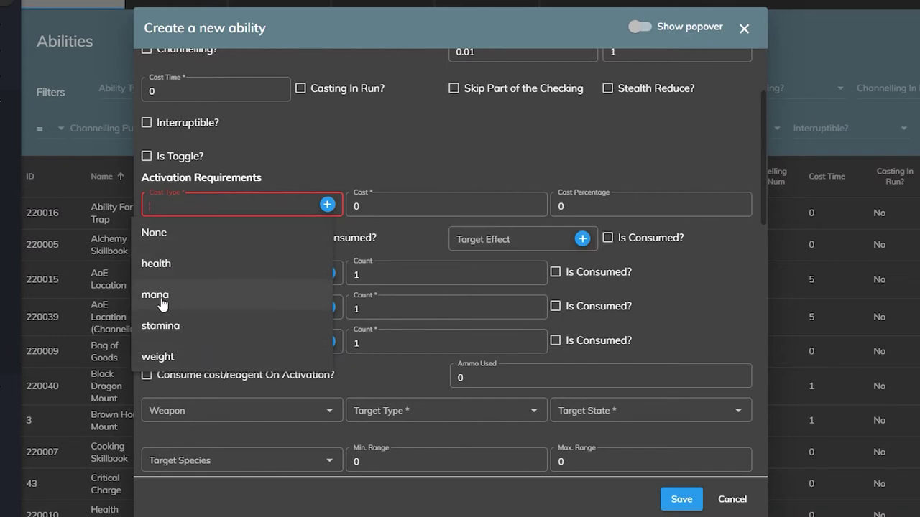
pyautogui.write('healt')
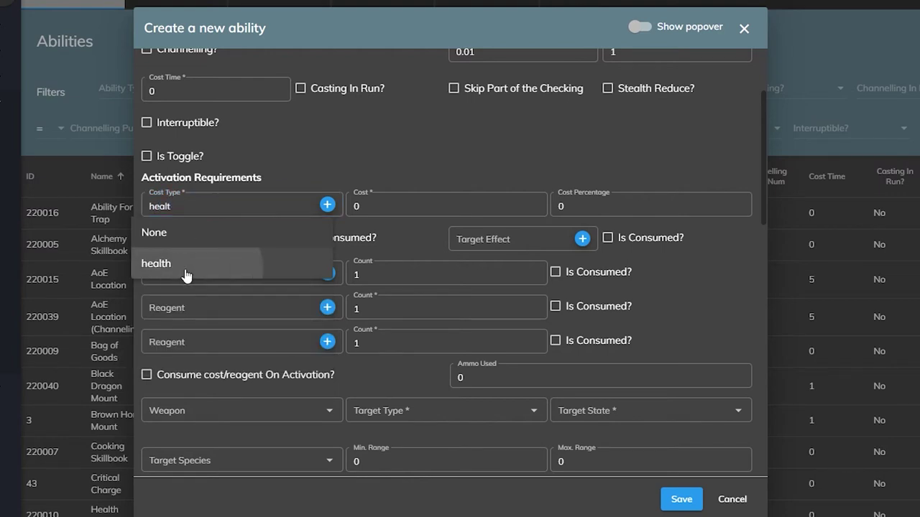
pyautogui.click(185, 263)
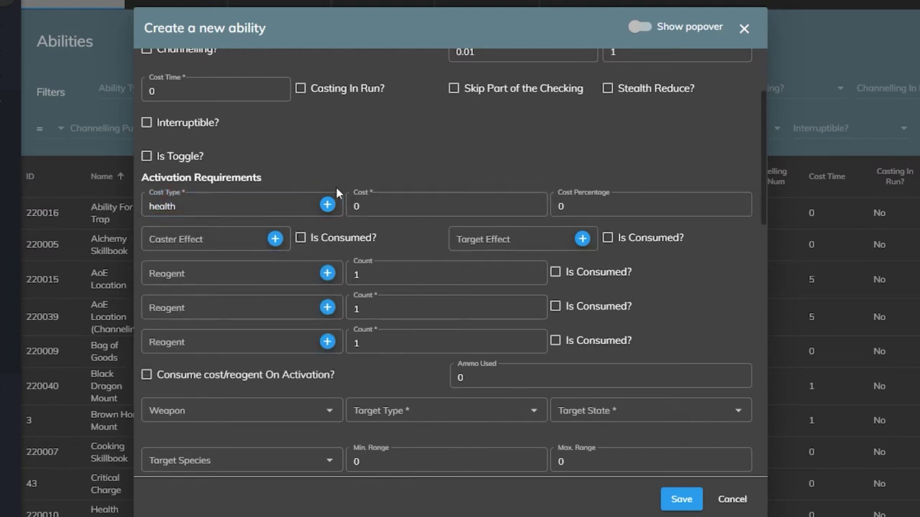
# Set both Cost and Cost Percentage to 0.
pyautogui.click(390, 208)
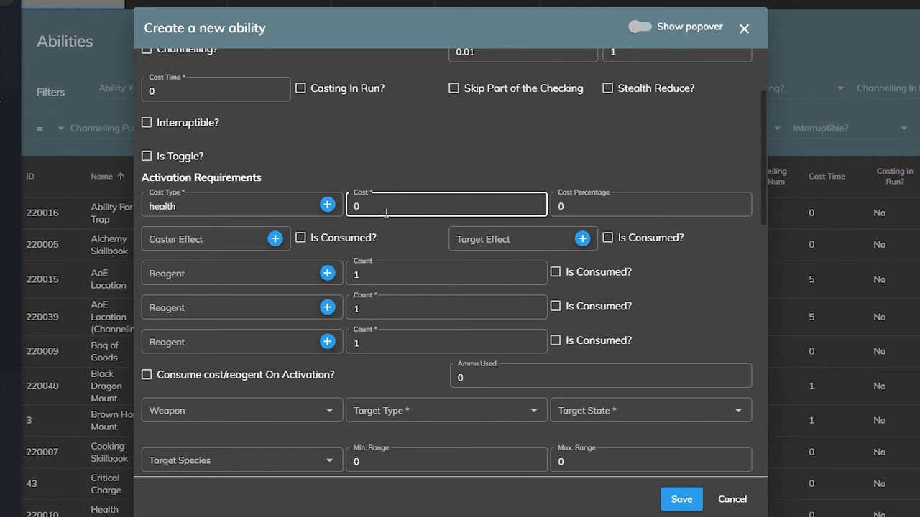
pyautogui.click(385, 209)
pyautogui.press('BackSpace')
pyautogui.write('5')
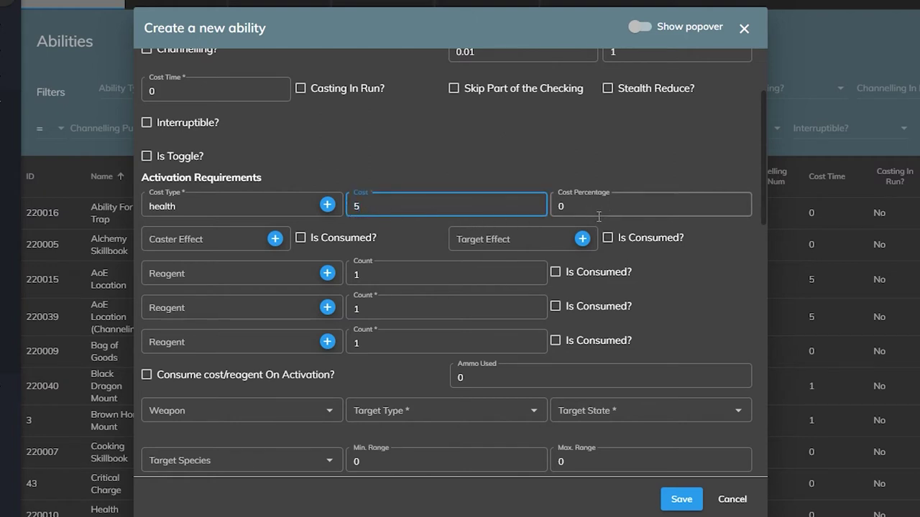
pyautogui.press('BackSpace')
pyautogui.click(574, 207)
pyautogui.press('BackSpace')
pyautogui.write('5')
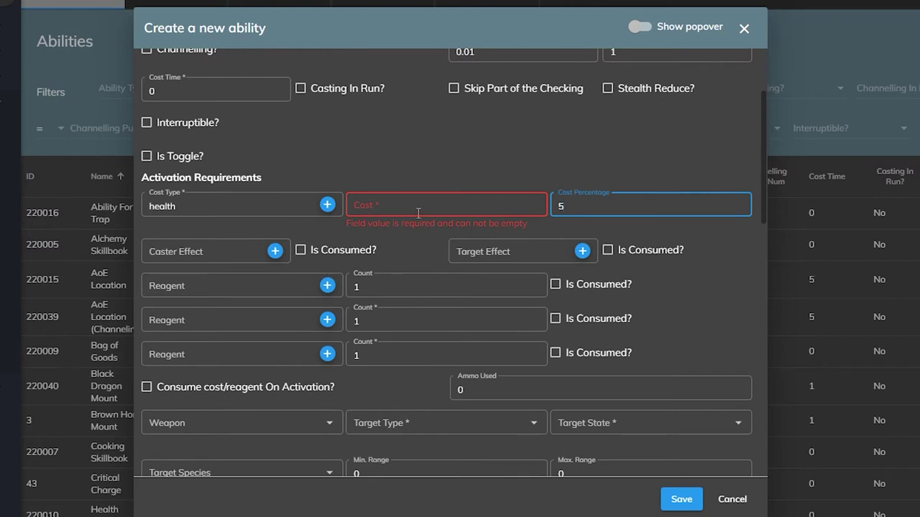
pyautogui.click(418, 209)
pyautogui.write('0')
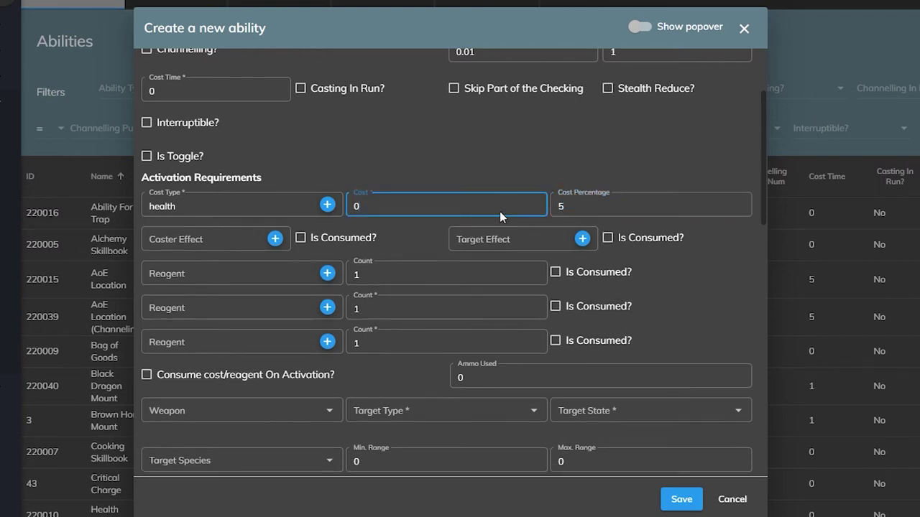
pyautogui.doubleClick(358, 213)
pyautogui.write('5')
pyautogui.moveTo(382, 214); pyautogui.dragTo(333, 216)
pyautogui.write('0')
pyautogui.press('Tab')
pyautogui.write('0')
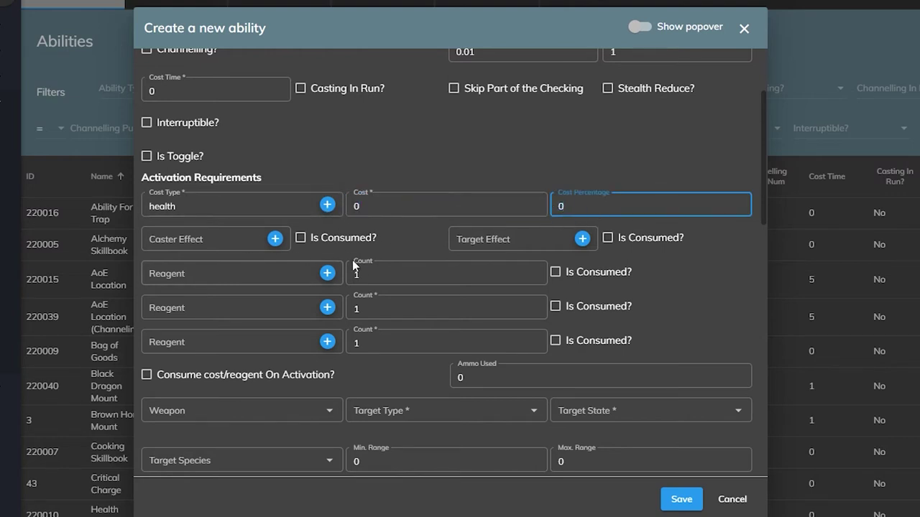
pyautogui.click(192, 245)
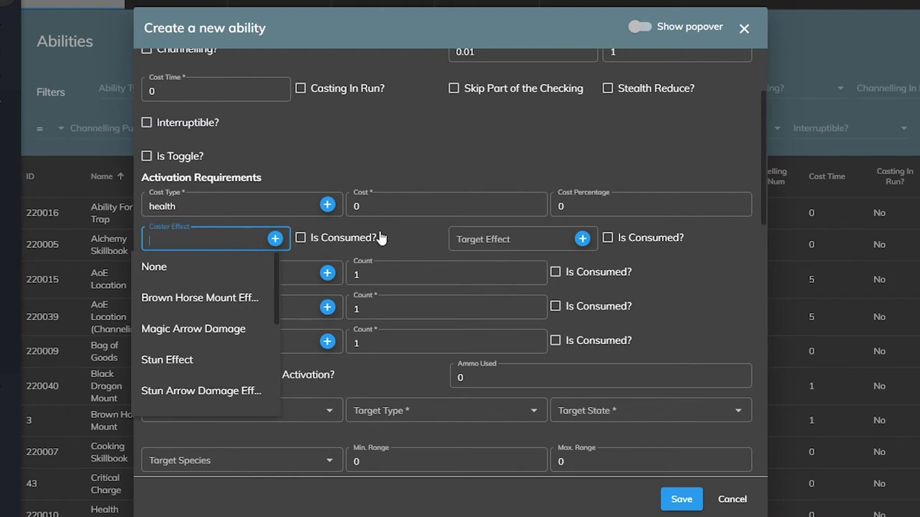
pyautogui.click(499, 244)
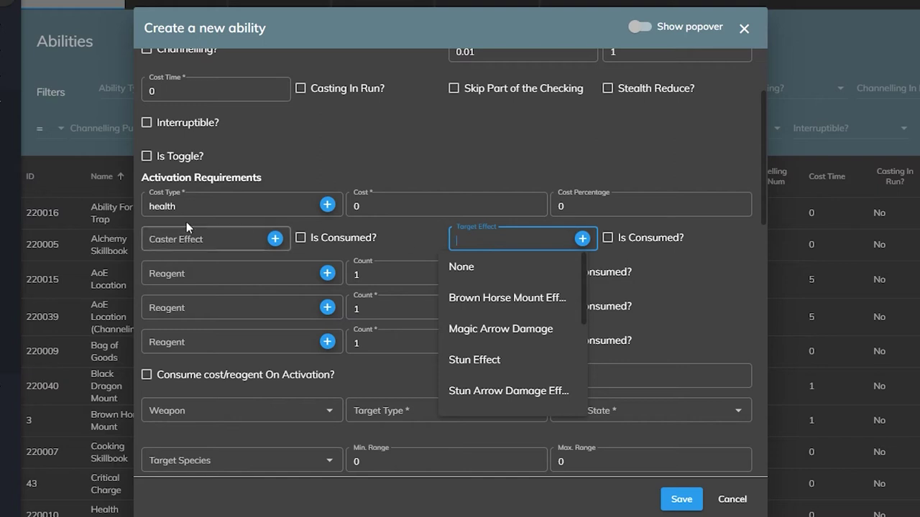
pyautogui.click(215, 243)
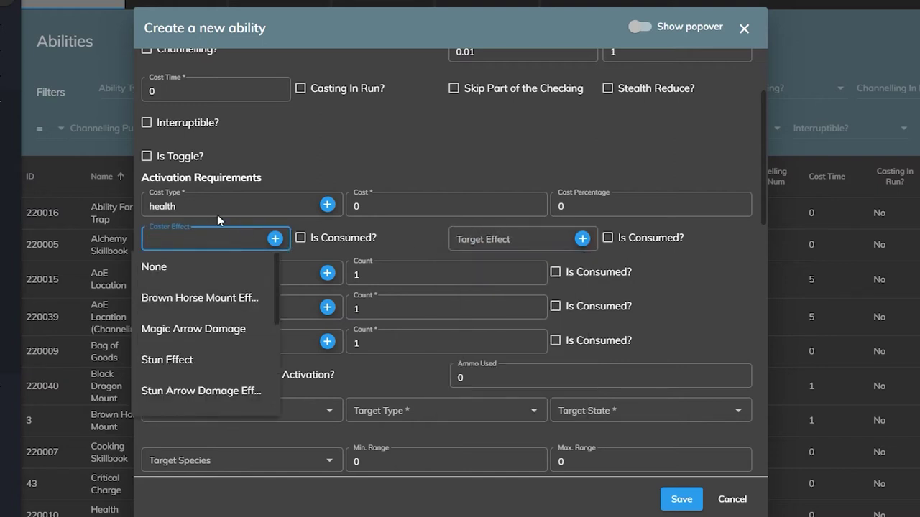
pyautogui.click(399, 237)
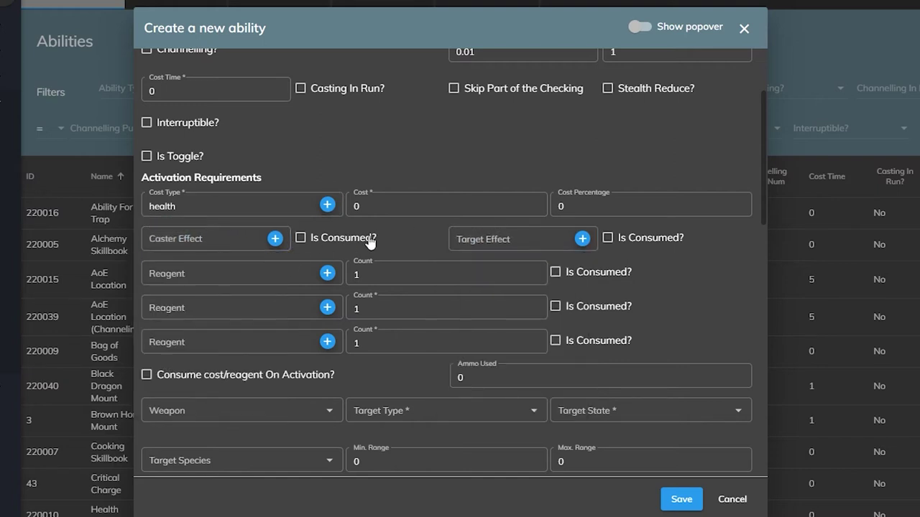
pyautogui.click(208, 238)
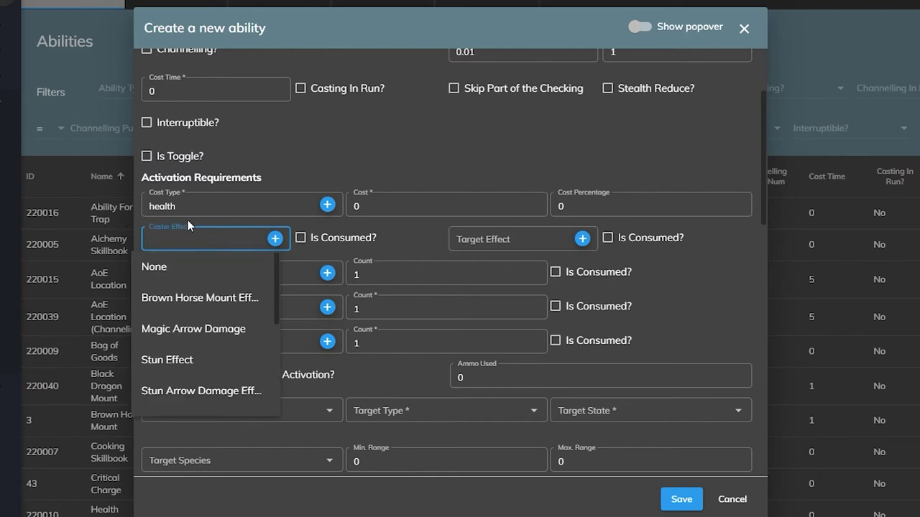
pyautogui.click(185, 356)
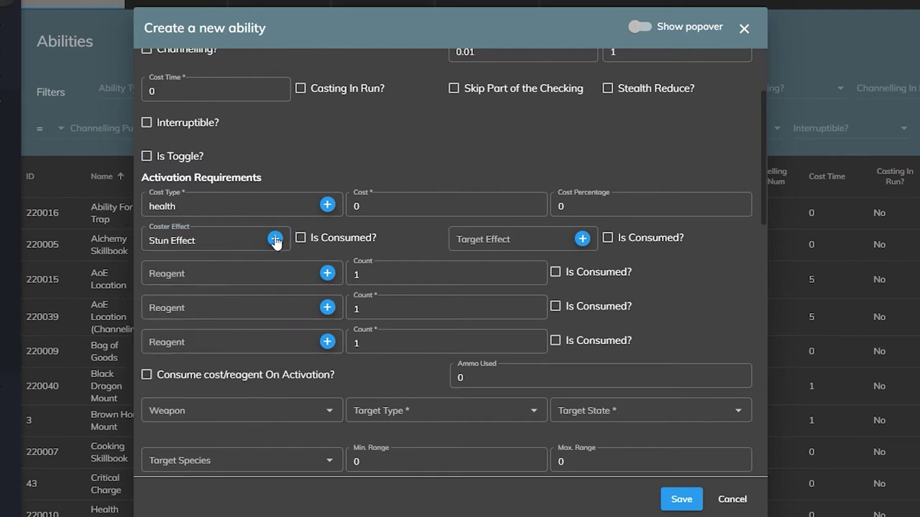
pyautogui.click(299, 237)
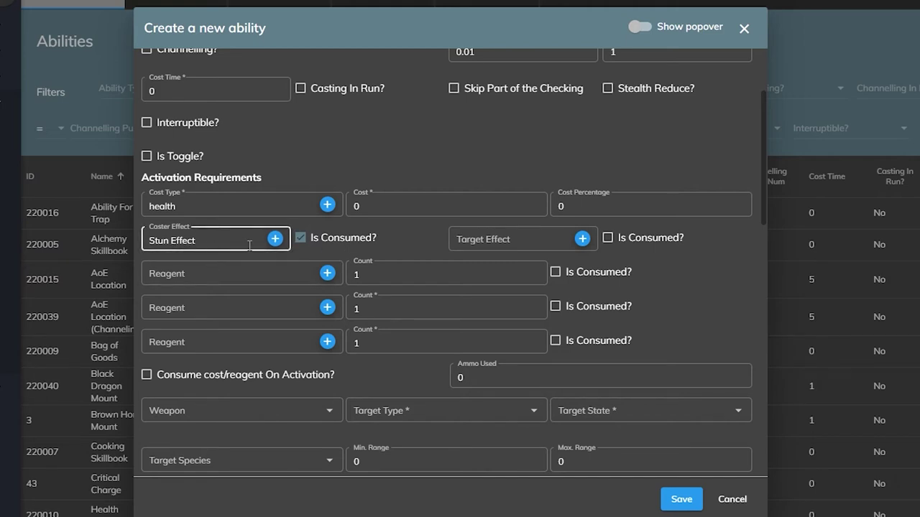
pyautogui.click(215, 235)
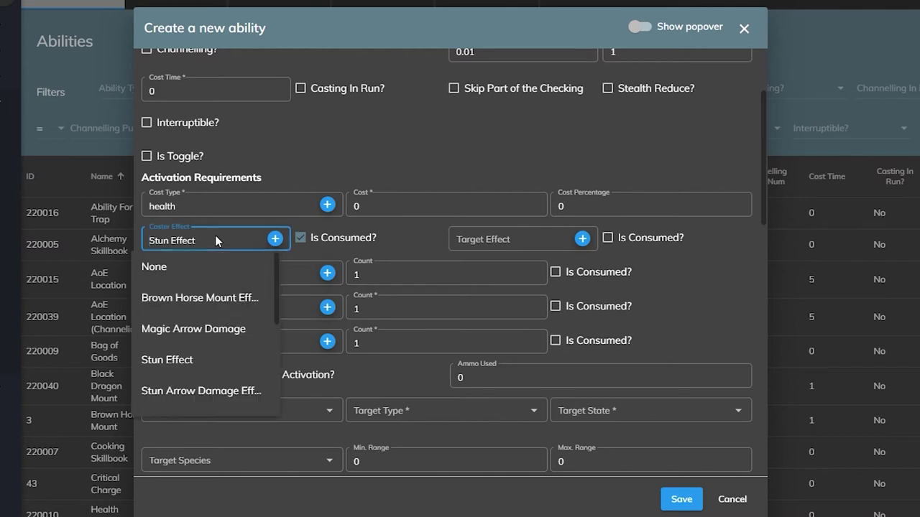
pyautogui.click(191, 267)
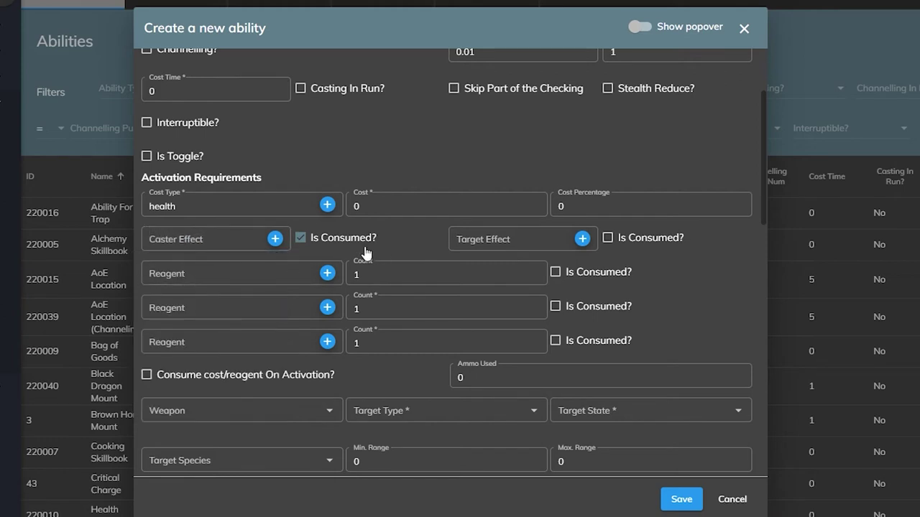
pyautogui.click(301, 237)
pyautogui.click(491, 241)
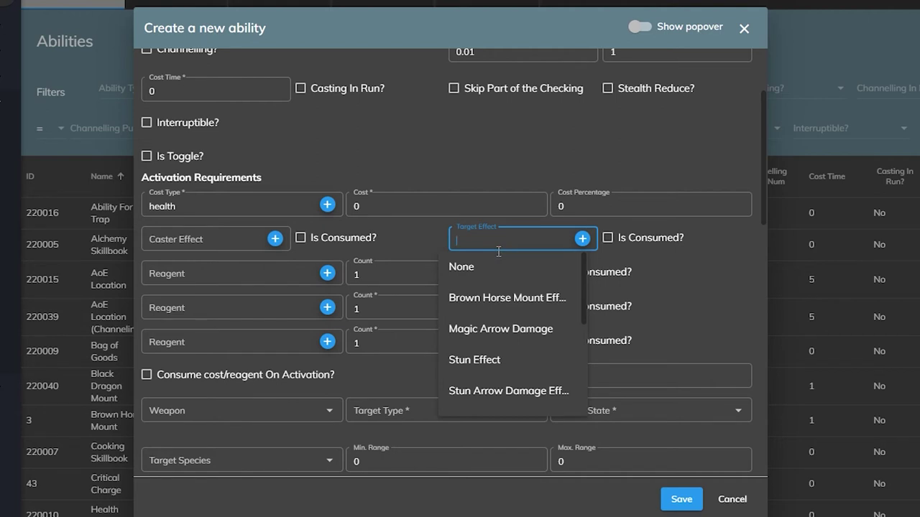
pyautogui.click(478, 219)
pyautogui.click(491, 239)
pyautogui.click(418, 237)
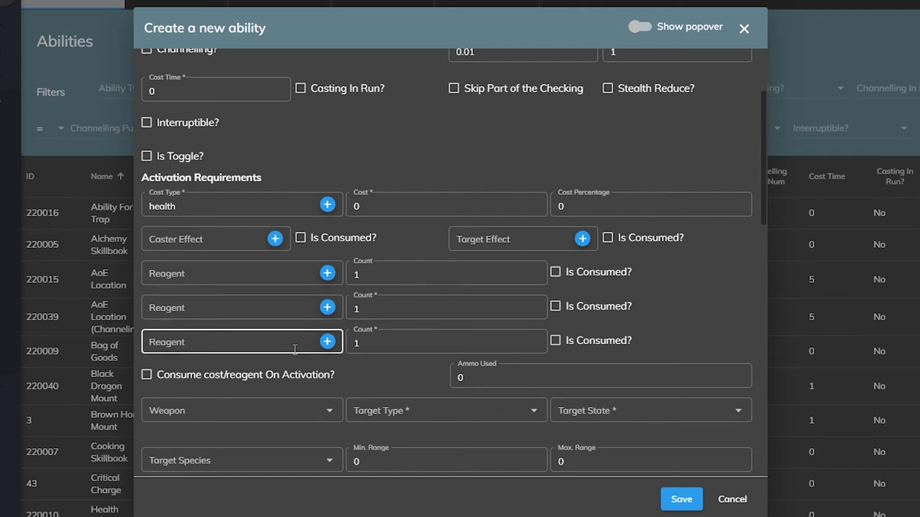
pyautogui.scroll(-1, 298, 245)
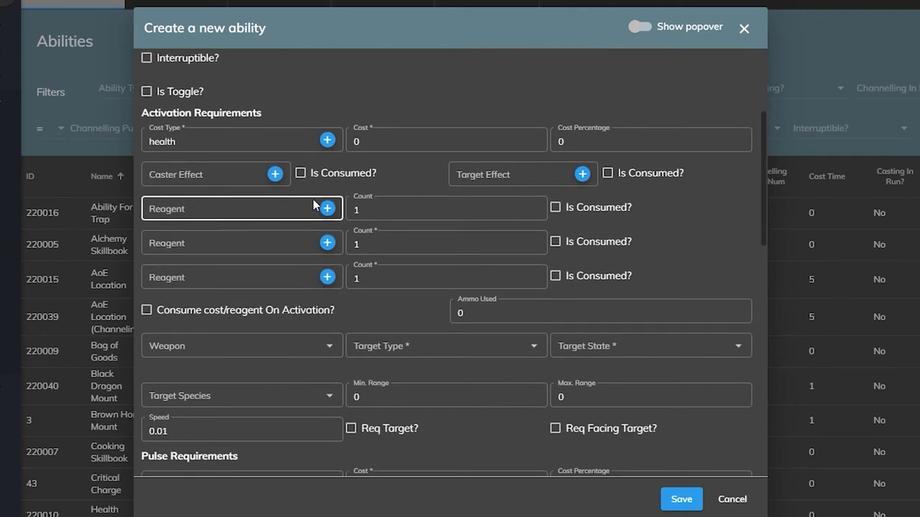
pyautogui.click(457, 218)
pyautogui.click(340, 221)
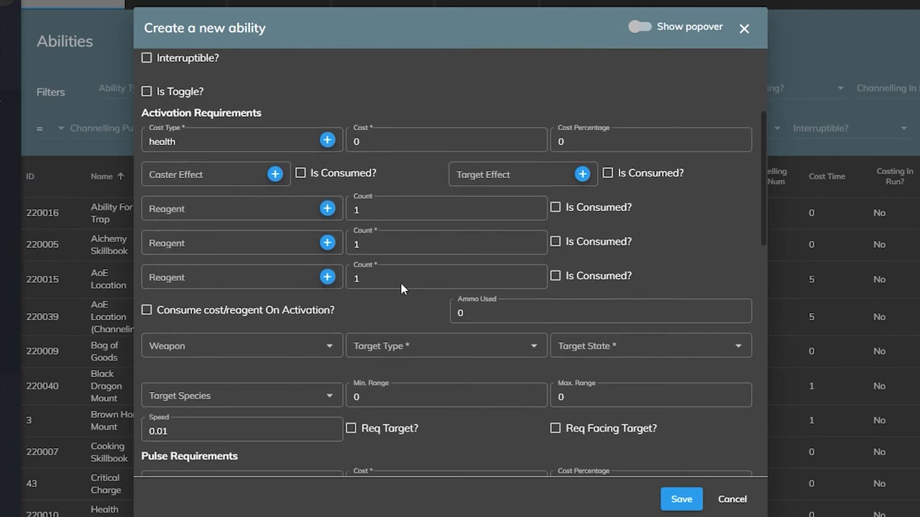
pyautogui.tripleClick(136, 210)
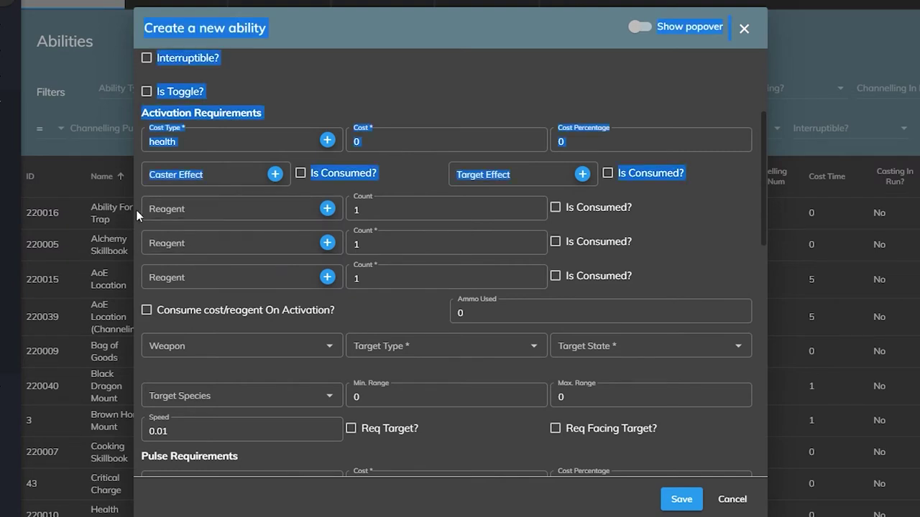
pyautogui.click(187, 209)
pyautogui.click(396, 184)
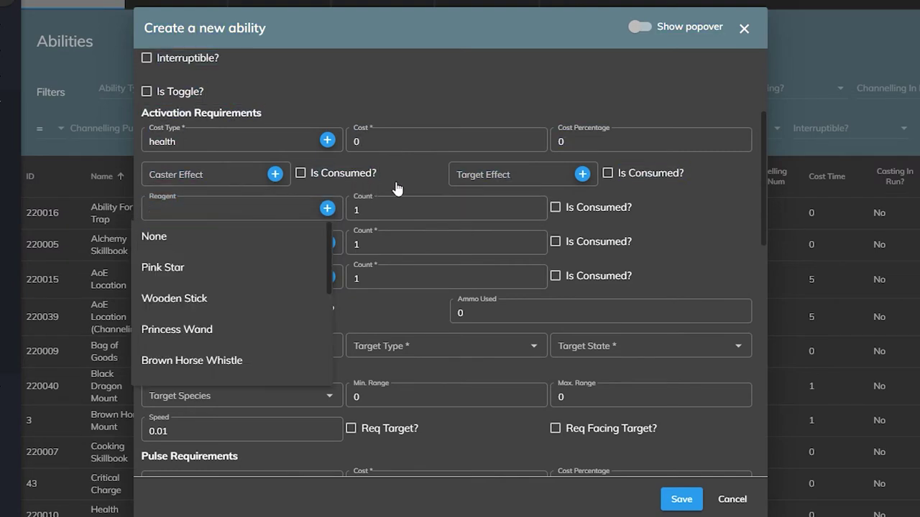
pyautogui.click(272, 210)
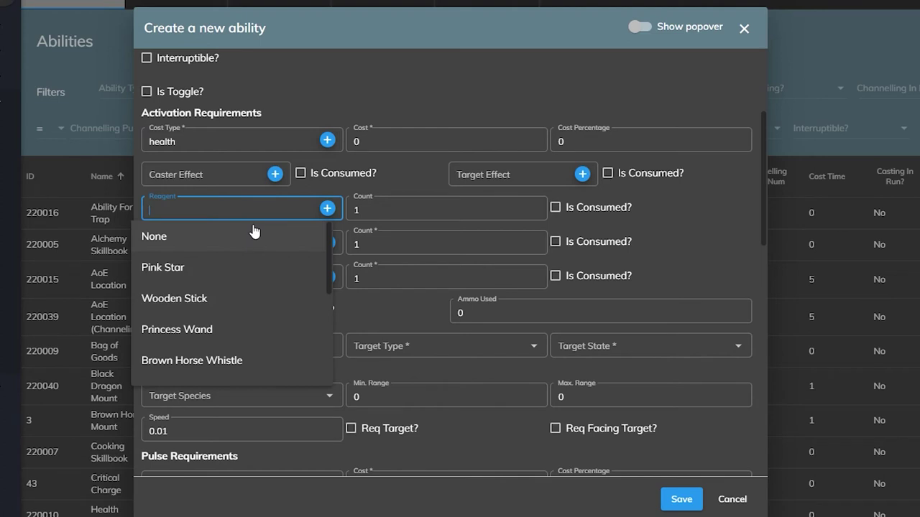
pyautogui.write('po')
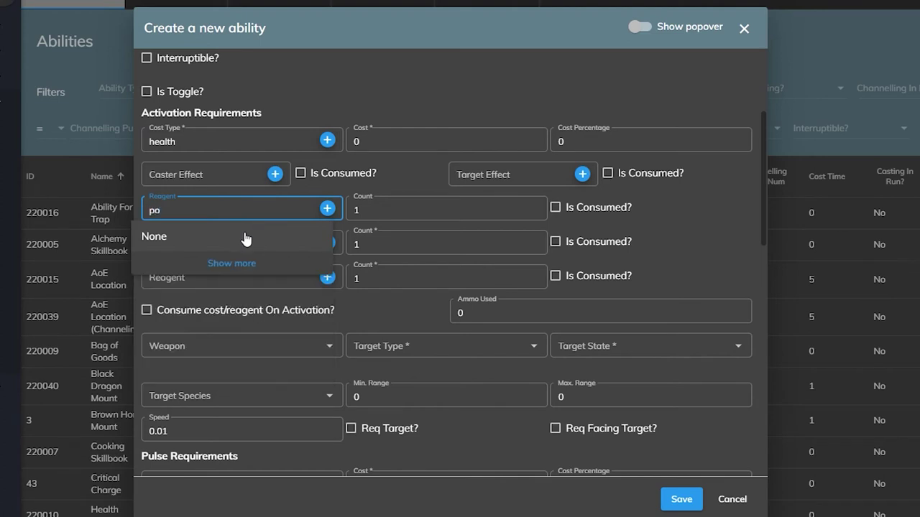
pyautogui.write('t')
pyautogui.click(204, 268)
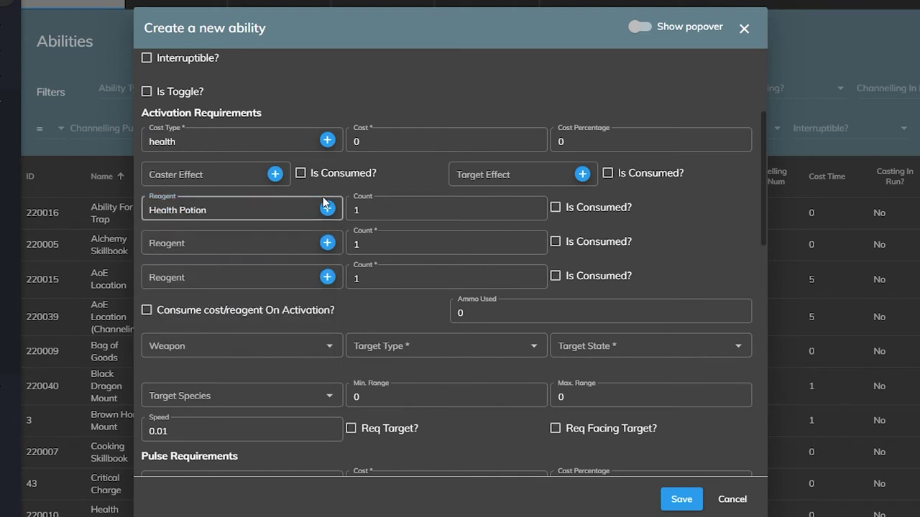
pyautogui.click(556, 208)
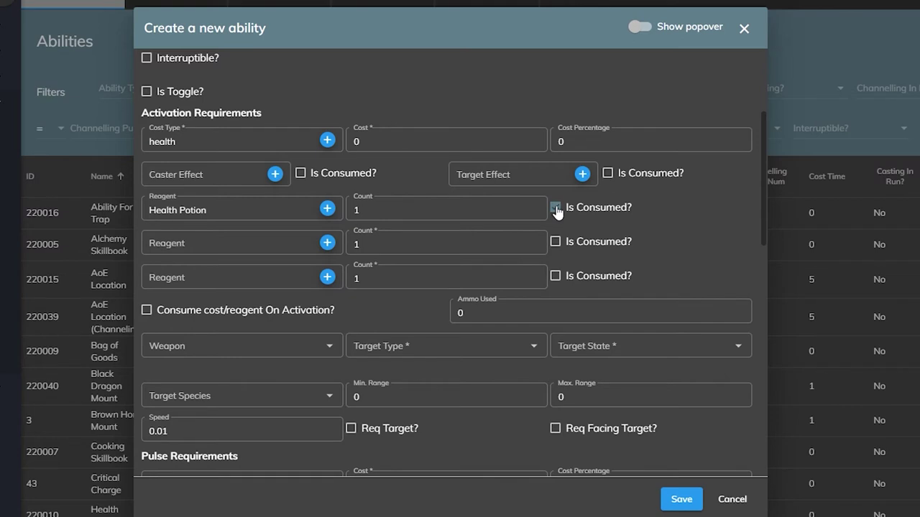
pyautogui.click(273, 210)
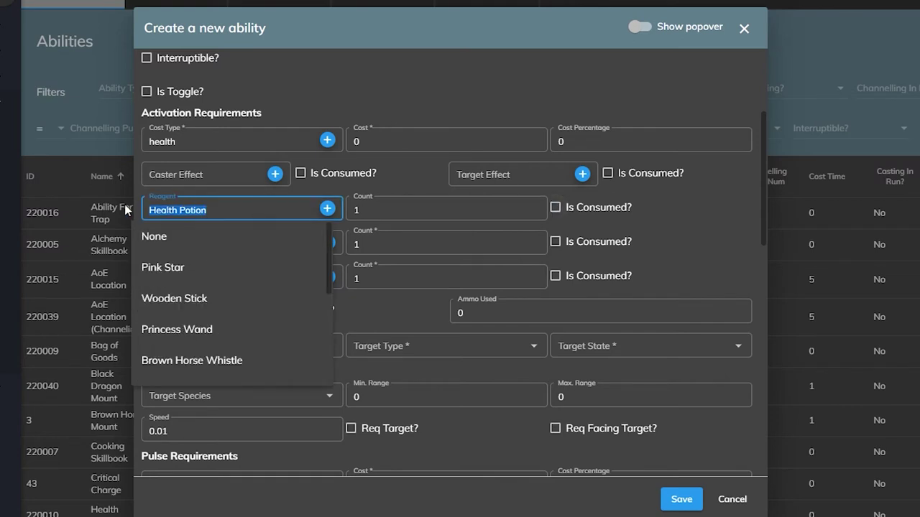
pyautogui.click(125, 204)
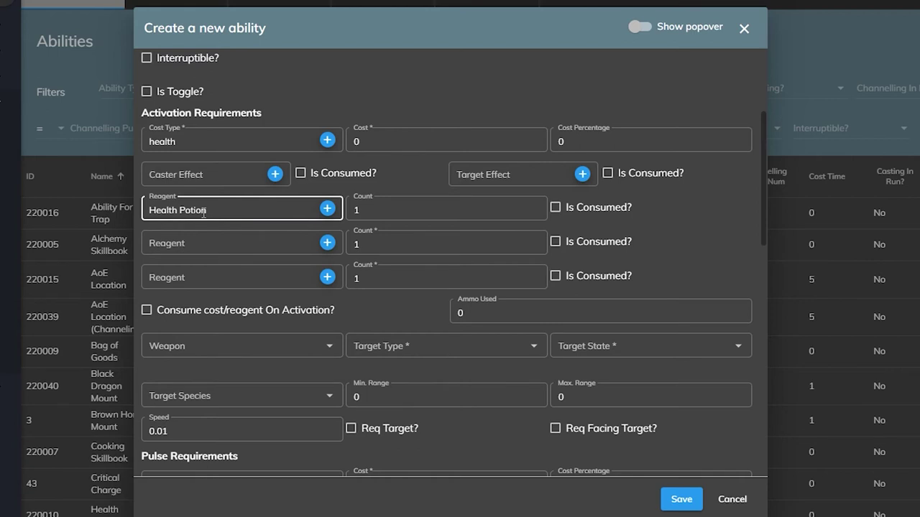
pyautogui.click(224, 212)
pyautogui.press('BackSpace')
pyautogui.click(431, 316)
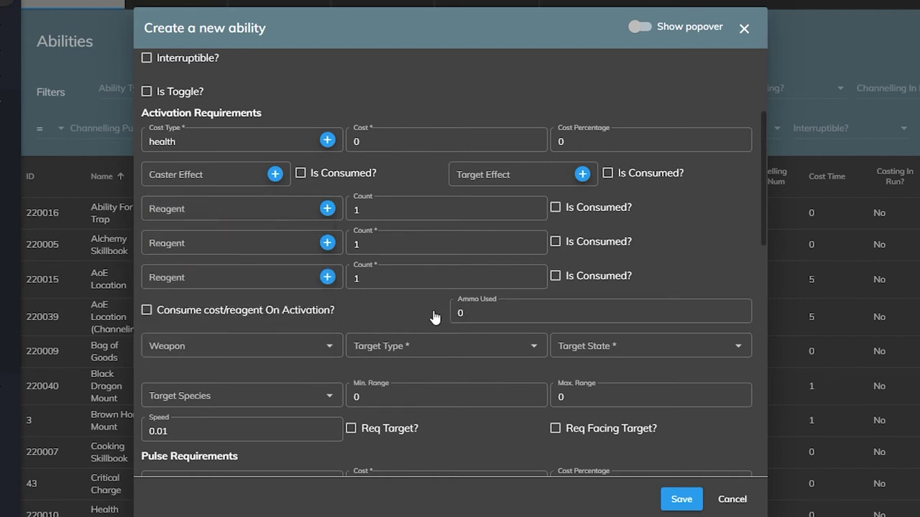
pyautogui.click(509, 315)
pyautogui.press('BackSpace')
pyautogui.write('1')
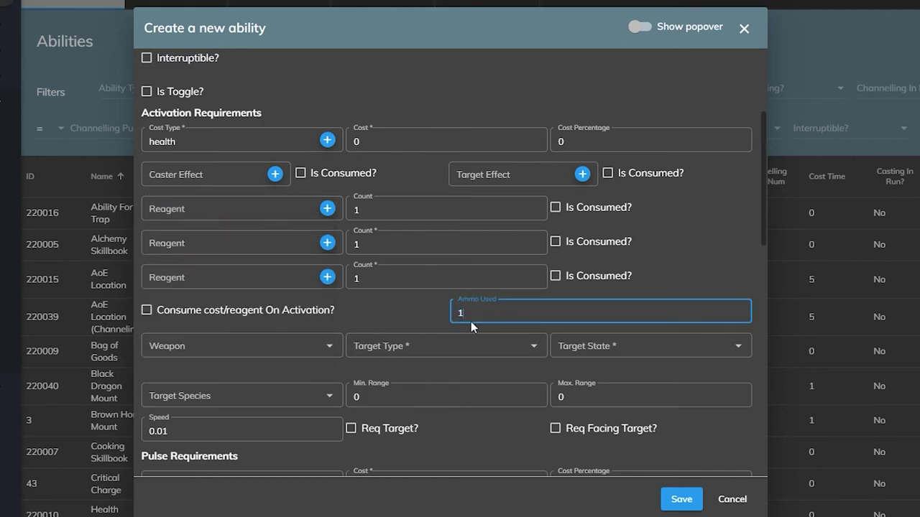
pyautogui.hotkey('ctrl', 'a')
pyautogui.write('0')
pyautogui.click(429, 323)
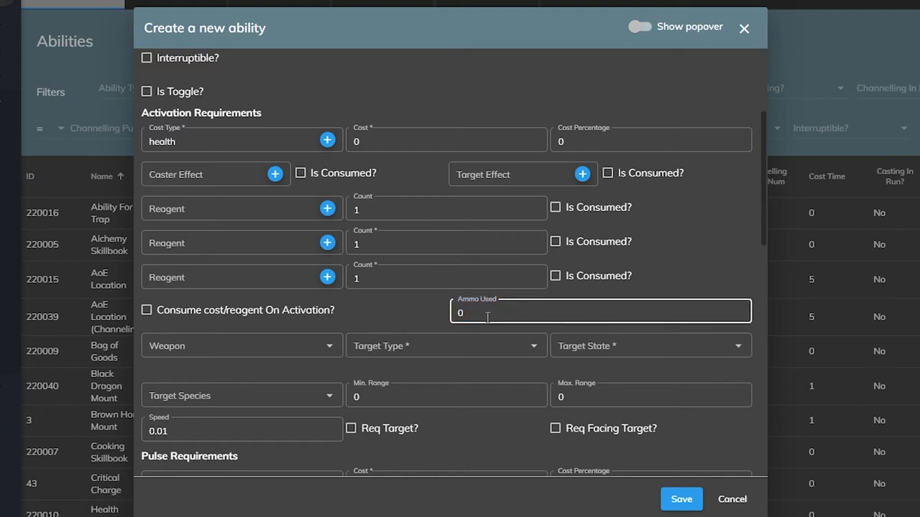
pyautogui.click(437, 311)
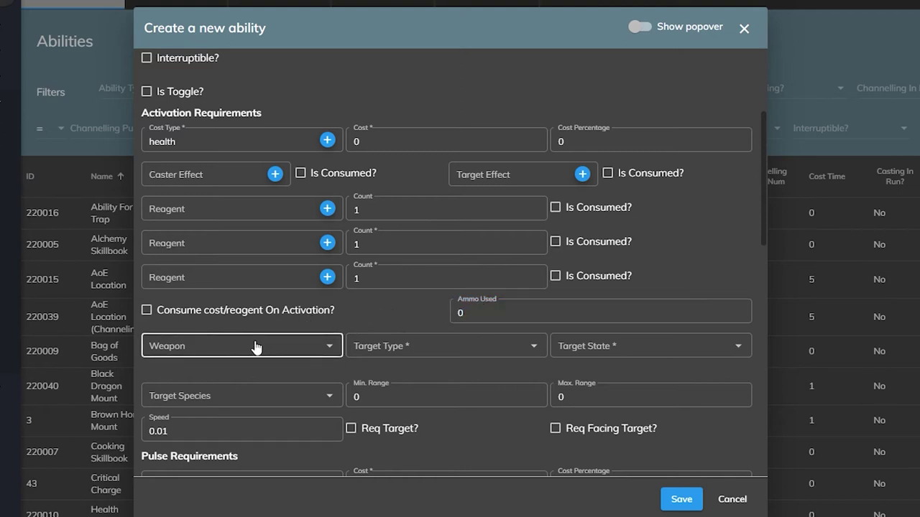
pyautogui.click(291, 352)
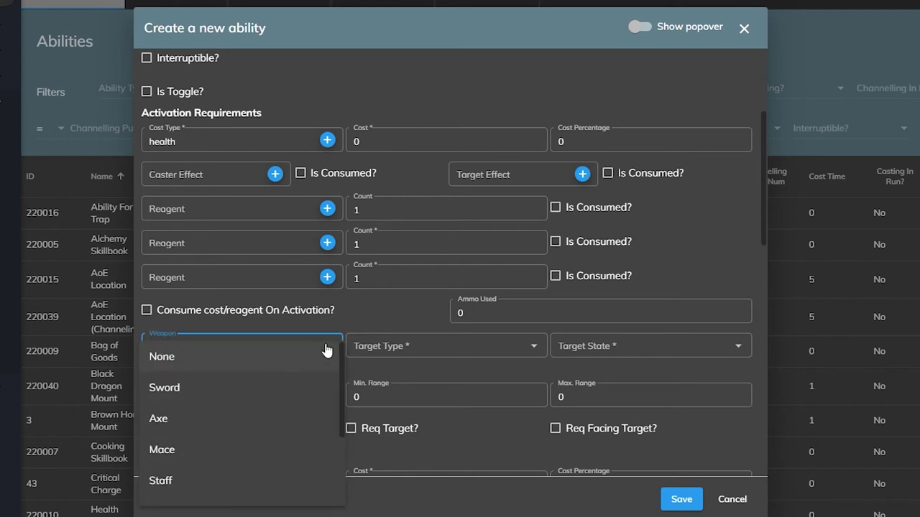
pyautogui.click(403, 317)
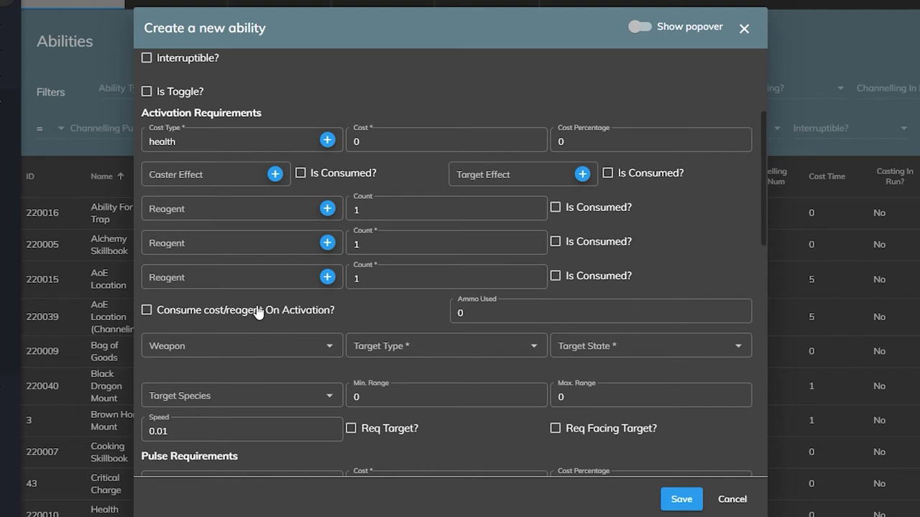
pyautogui.click(146, 311)
pyautogui.moveTo(433, 324); pyautogui.dragTo(396, 323)
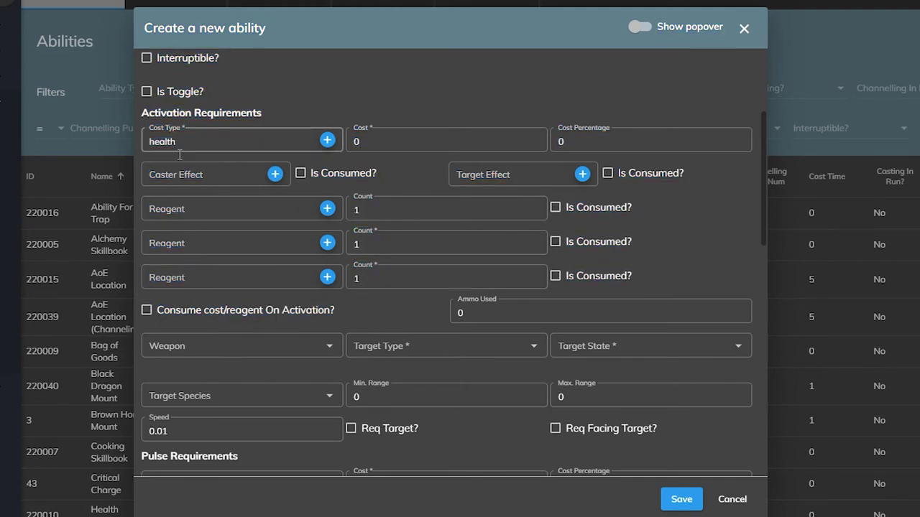
# Pick Unarmed from the bottom of the Weapon list, leaving Target Type unset.
pyautogui.click(307, 352)
pyautogui.scroll(-2, 247, 451)
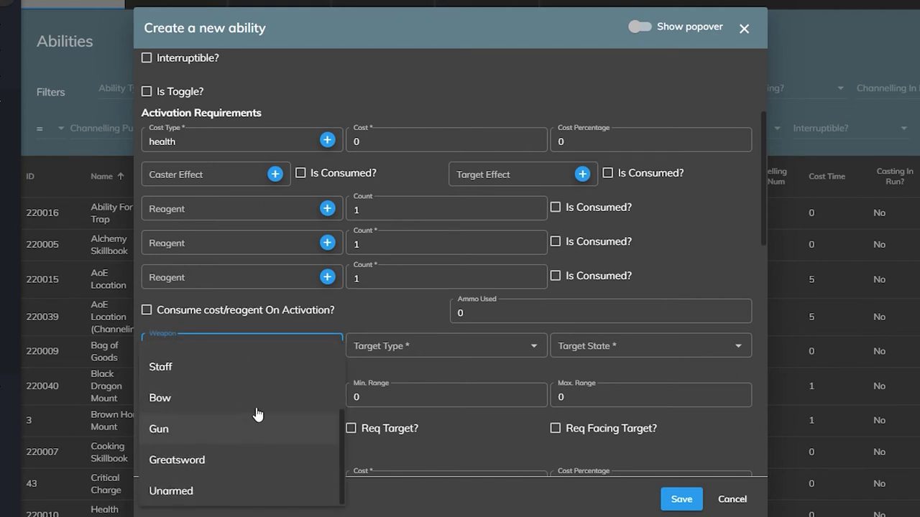
pyautogui.scroll(2, 218, 488)
pyautogui.scroll(-2, 217, 480)
pyautogui.click(209, 496)
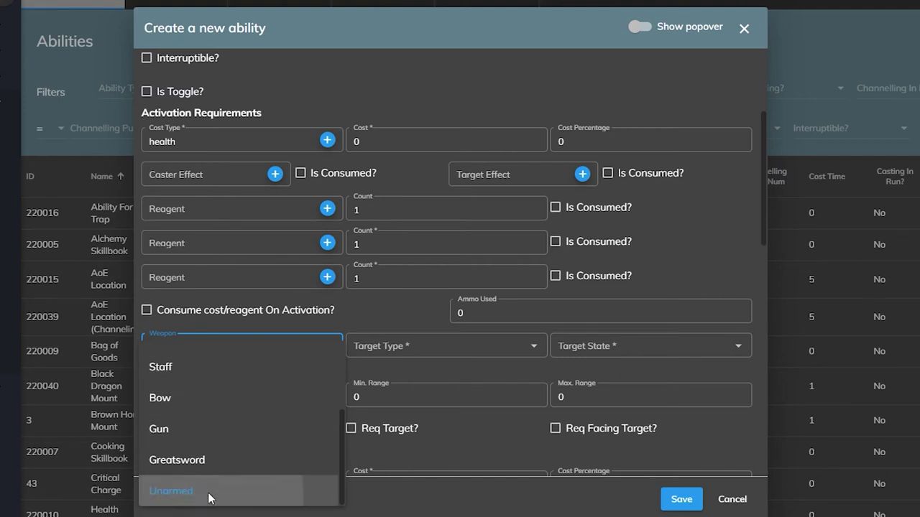
pyautogui.click(488, 355)
pyautogui.click(480, 356)
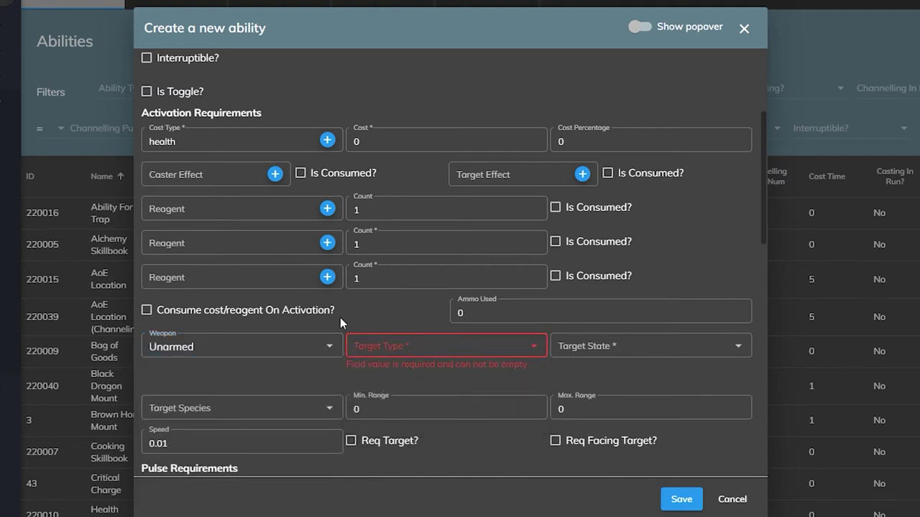
pyautogui.click(223, 352)
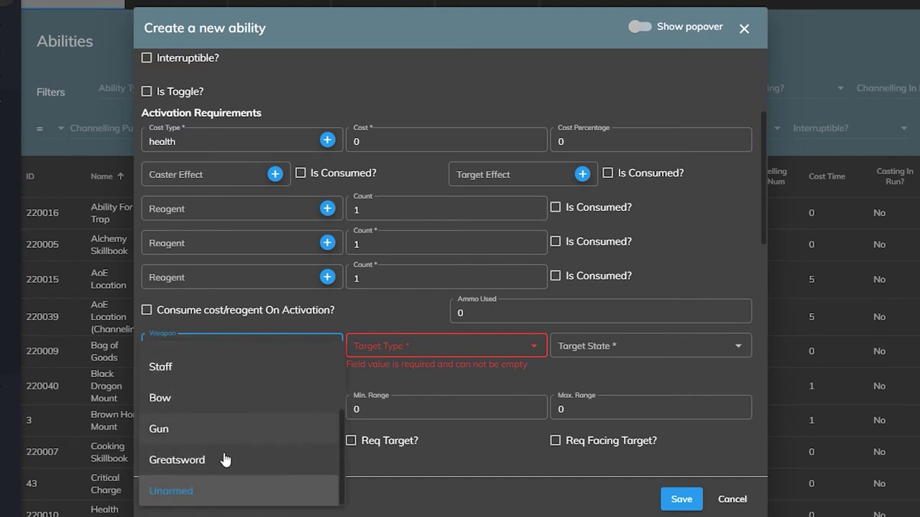
pyautogui.click(305, 314)
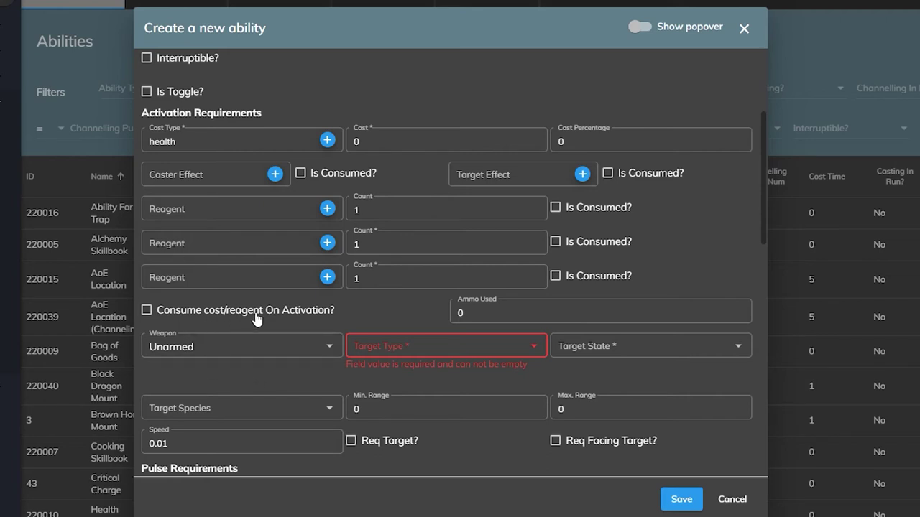
# Choose Enemy as the new ability's Target Type.
pyautogui.click(375, 344)
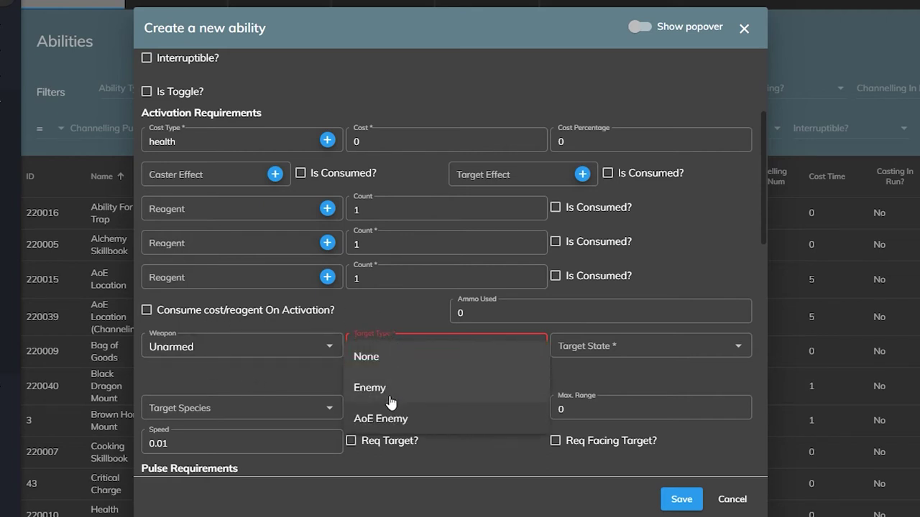
pyautogui.click(369, 387)
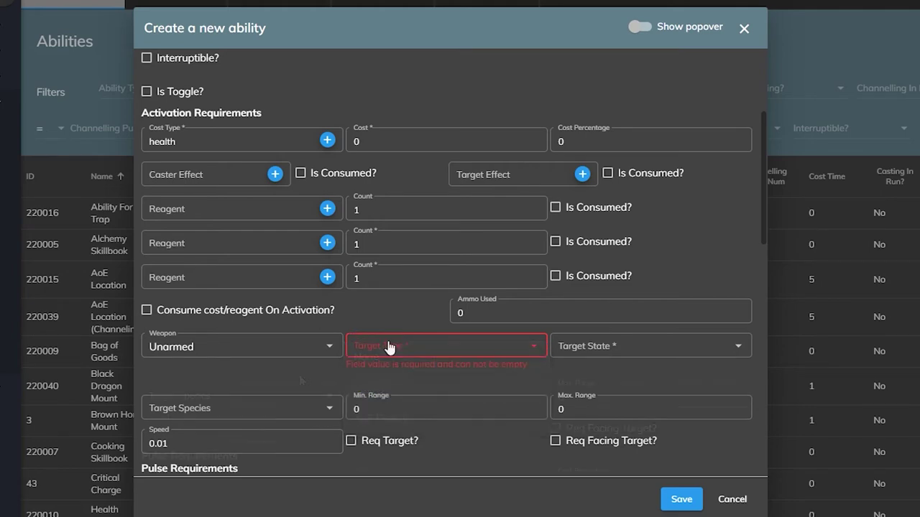
pyautogui.scroll(2, 395, 375)
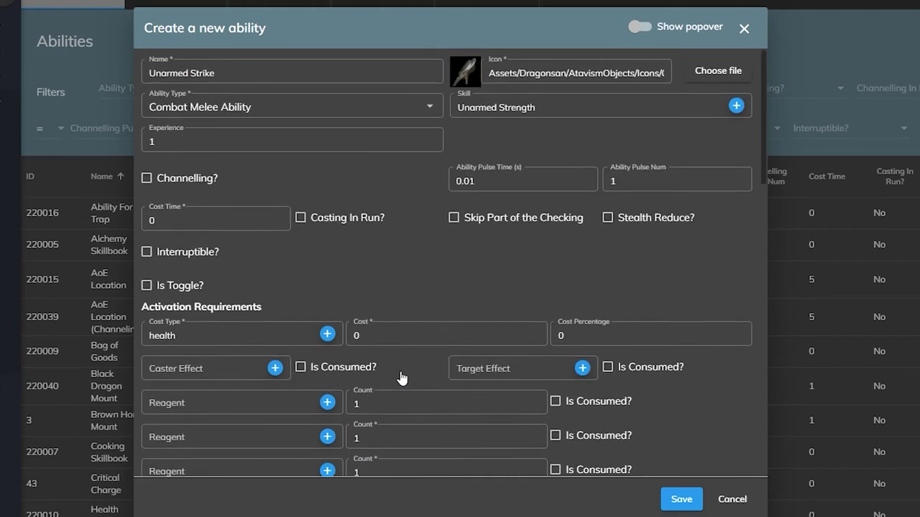
pyautogui.scroll(-4, 402, 377)
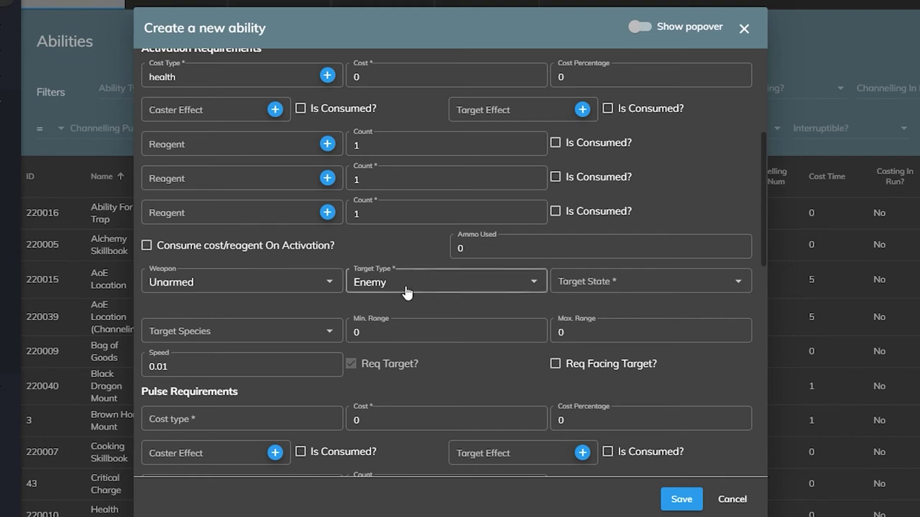
# Try AoE Enemy and look over its AoE types, then switch the Target Type back to Enemy.
pyautogui.click(406, 291)
pyautogui.click(400, 359)
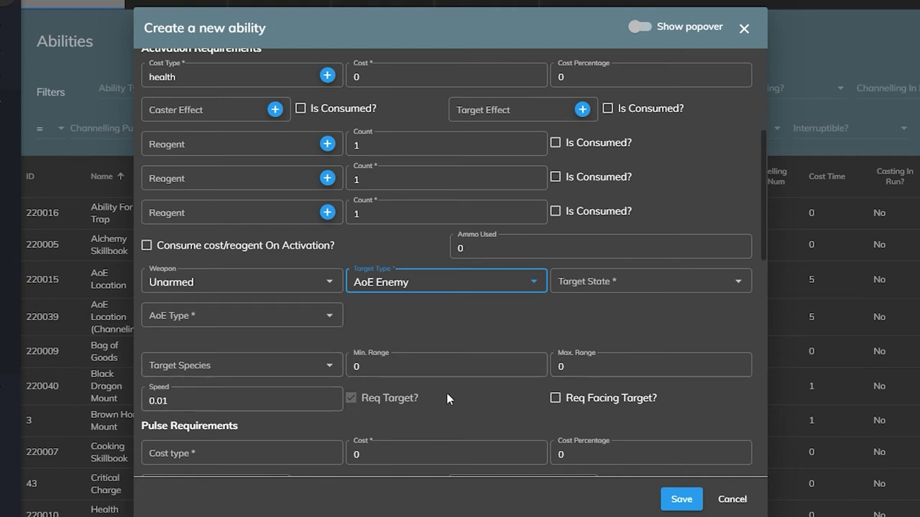
pyautogui.moveTo(146, 361); pyautogui.dragTo(389, 356)
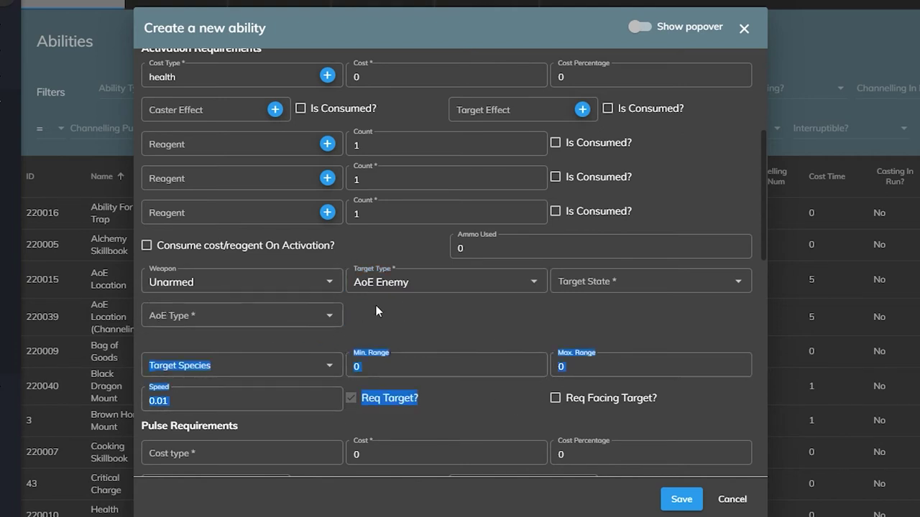
pyautogui.click(431, 306)
pyautogui.click(447, 284)
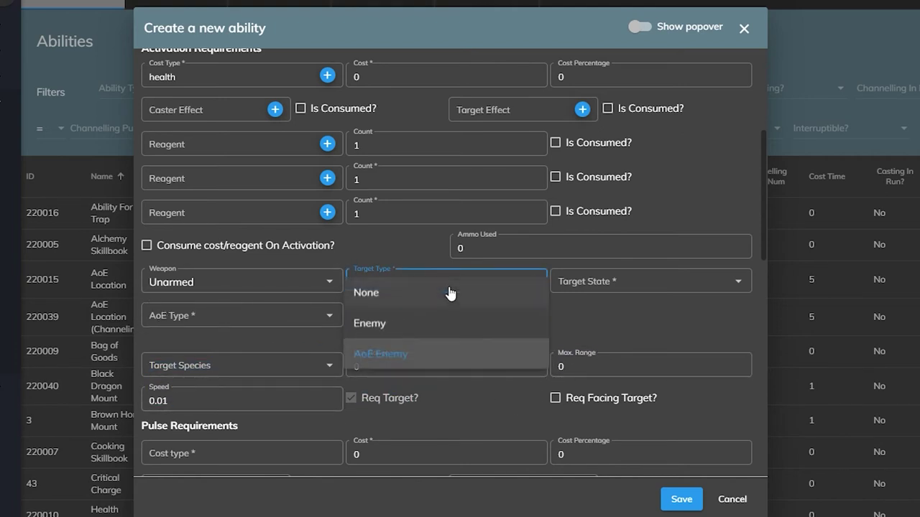
pyautogui.click(590, 331)
pyautogui.click(413, 295)
pyautogui.click(614, 306)
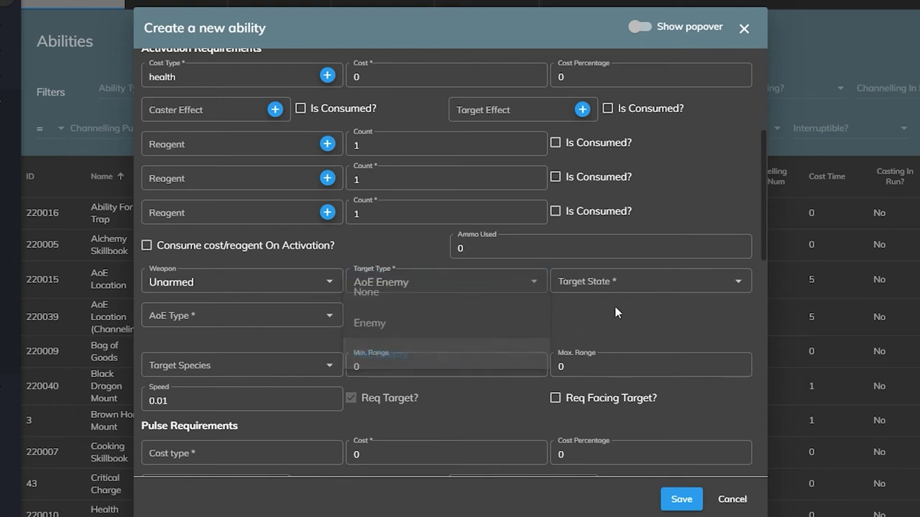
pyautogui.click(304, 318)
pyautogui.click(452, 320)
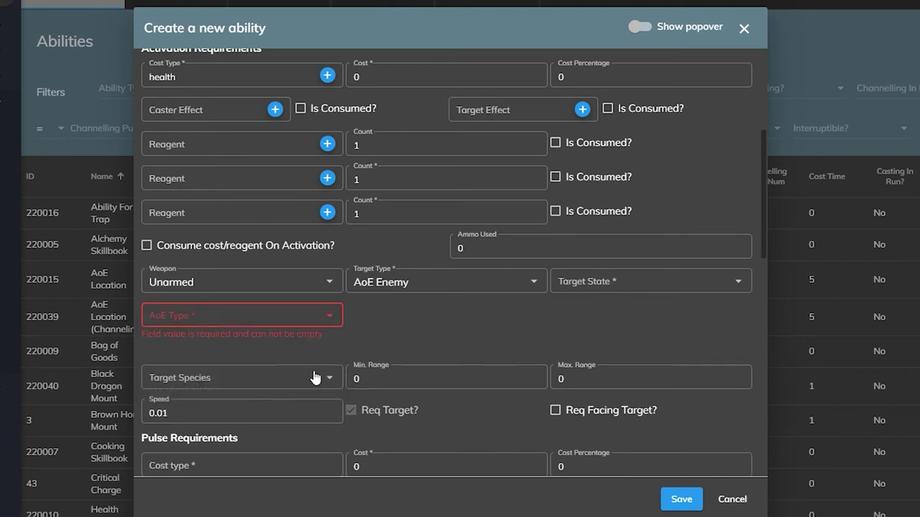
pyautogui.click(421, 289)
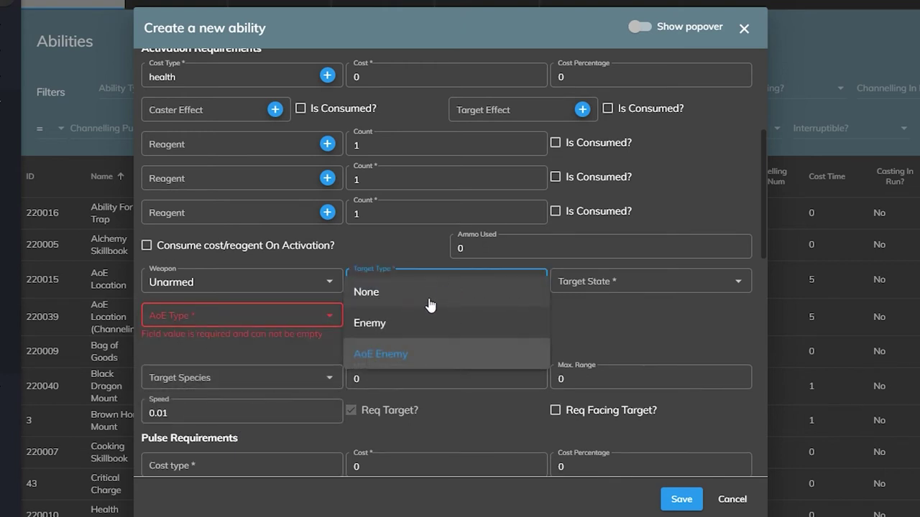
pyautogui.click(385, 324)
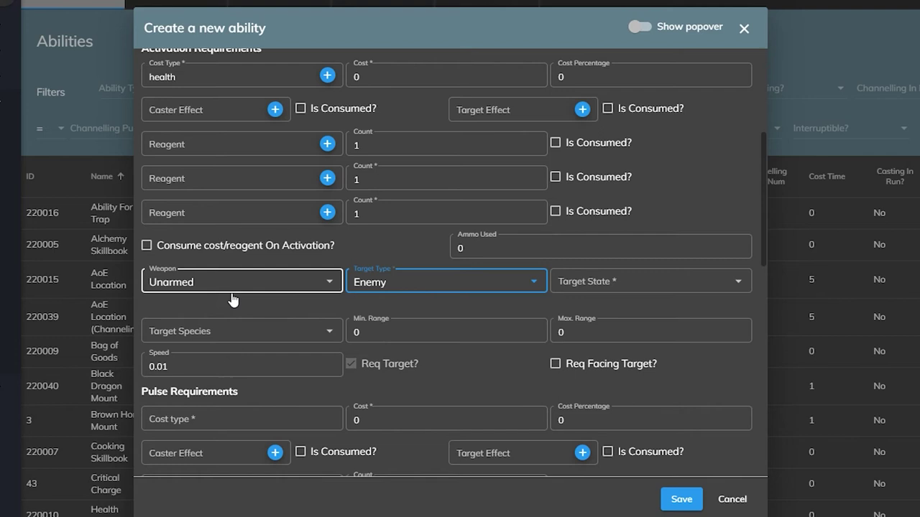
# Set the Target State to Alive.
pyautogui.click(627, 283)
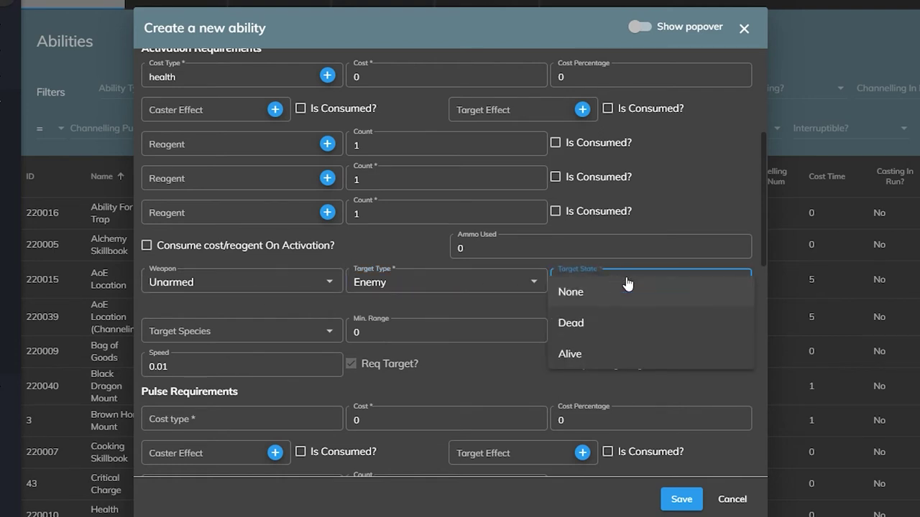
pyautogui.click(600, 354)
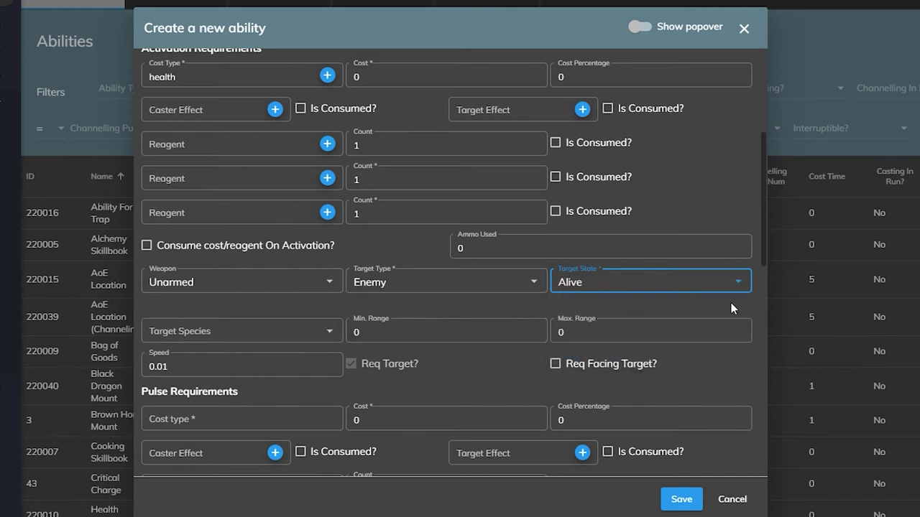
pyautogui.click(640, 291)
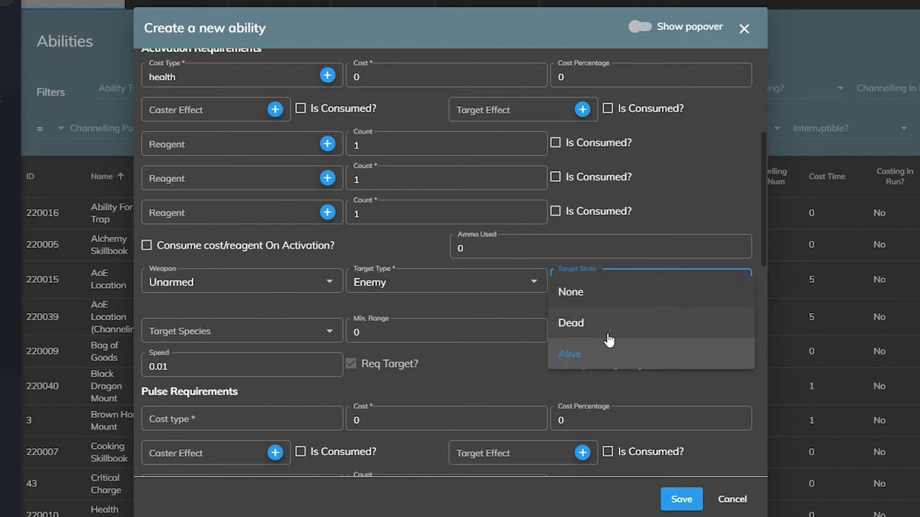
pyautogui.click(596, 353)
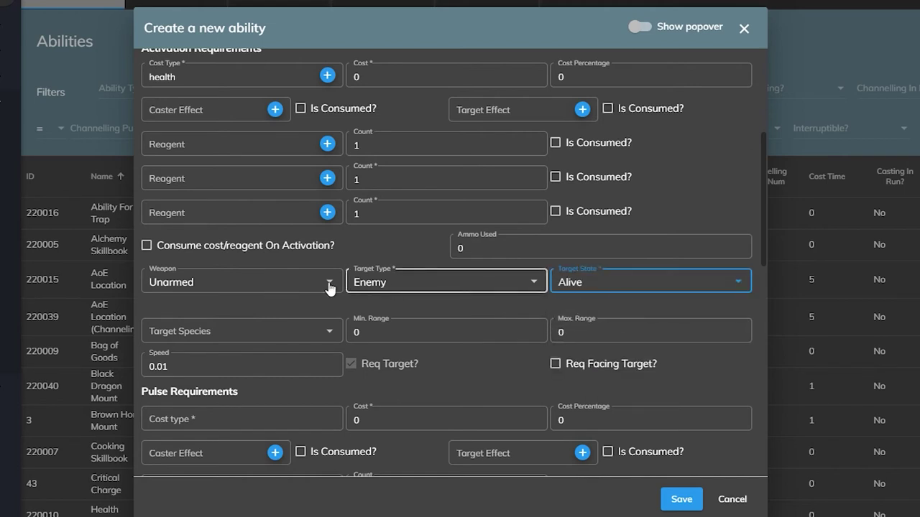
# Browse the Target Species list and close it with no species chosen.
pyautogui.click(247, 330)
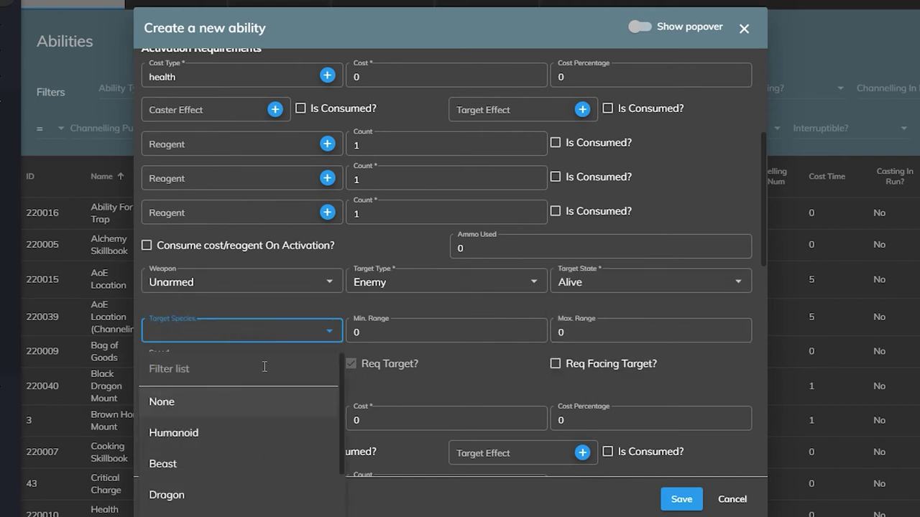
pyautogui.scroll(-1, 248, 418)
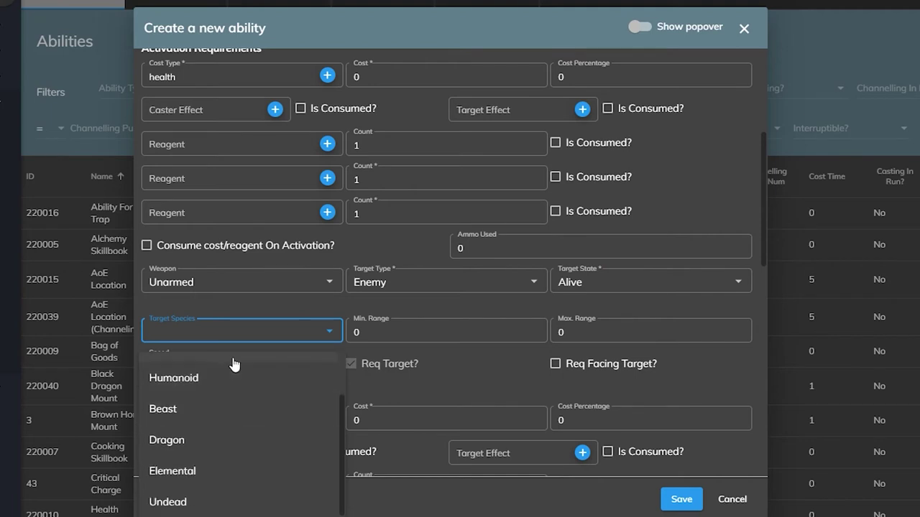
pyautogui.scroll(1, 246, 381)
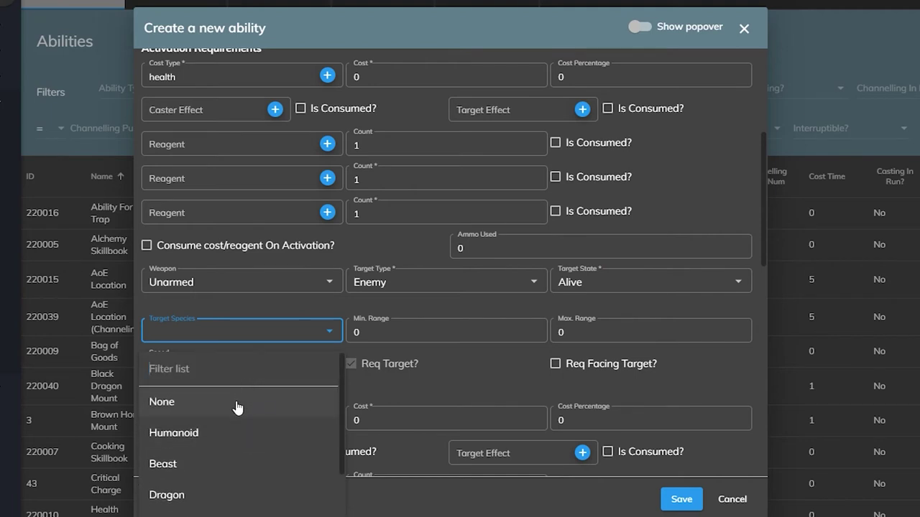
pyautogui.click(238, 403)
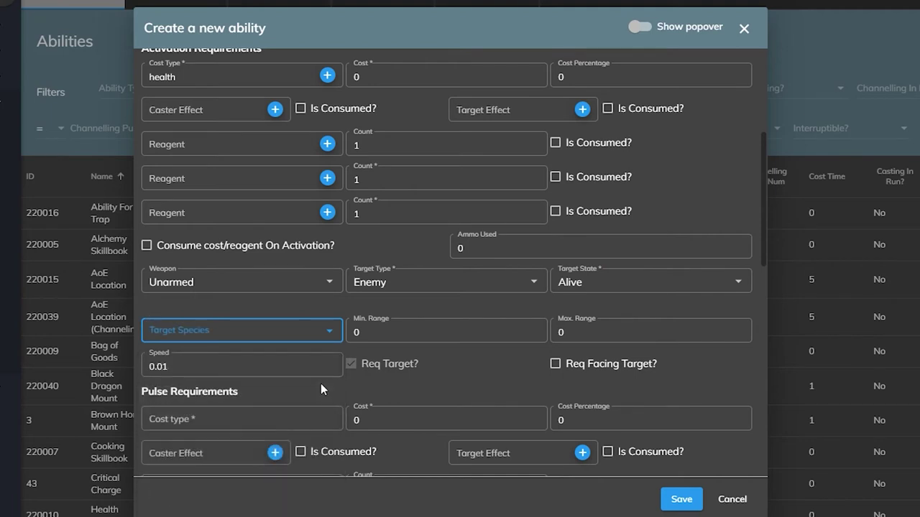
pyautogui.click(203, 340)
pyautogui.scroll(-1, 206, 426)
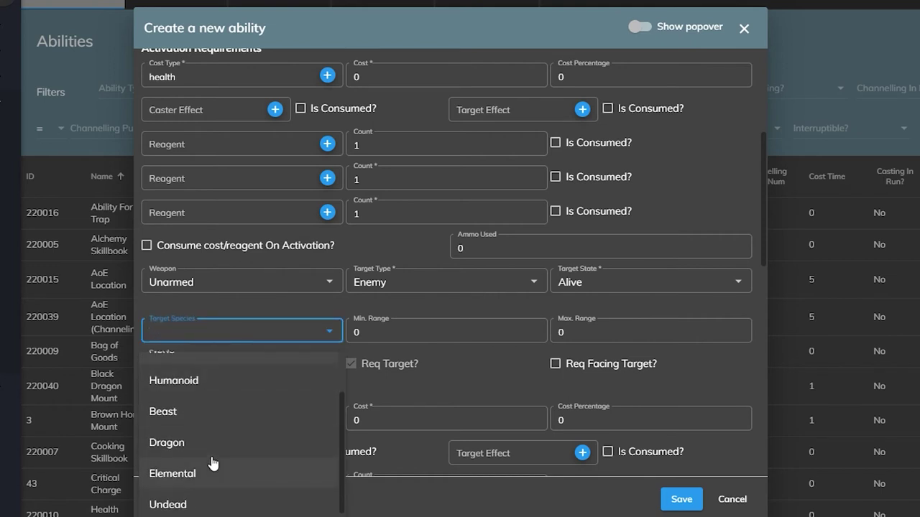
pyautogui.scroll(1, 211, 471)
pyautogui.scroll(-1, 211, 474)
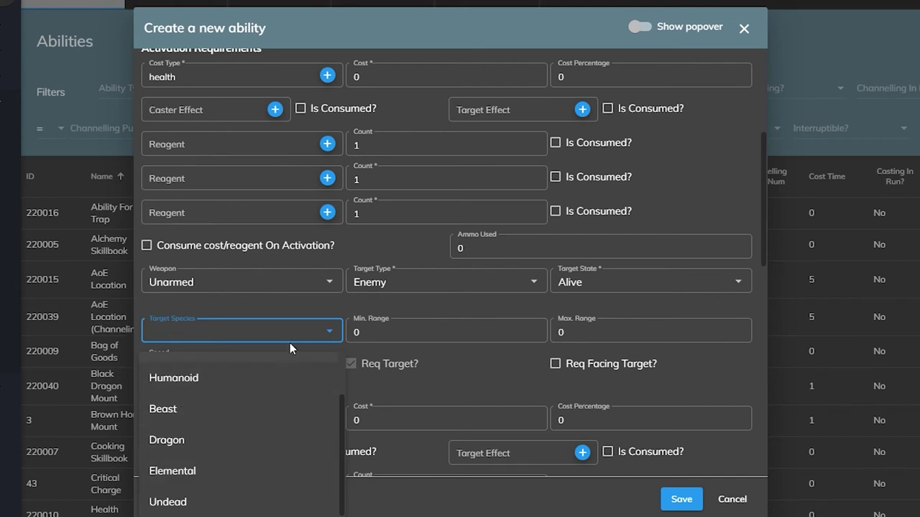
pyautogui.click(333, 329)
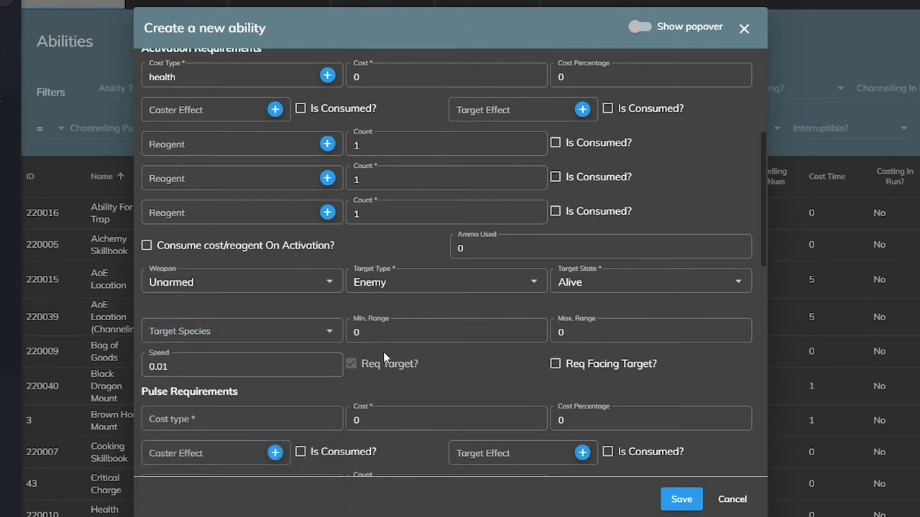
# Change Max. Range from 0 to 1, keeping Min. Range at 0.
pyautogui.moveTo(353, 331); pyautogui.dragTo(413, 360)
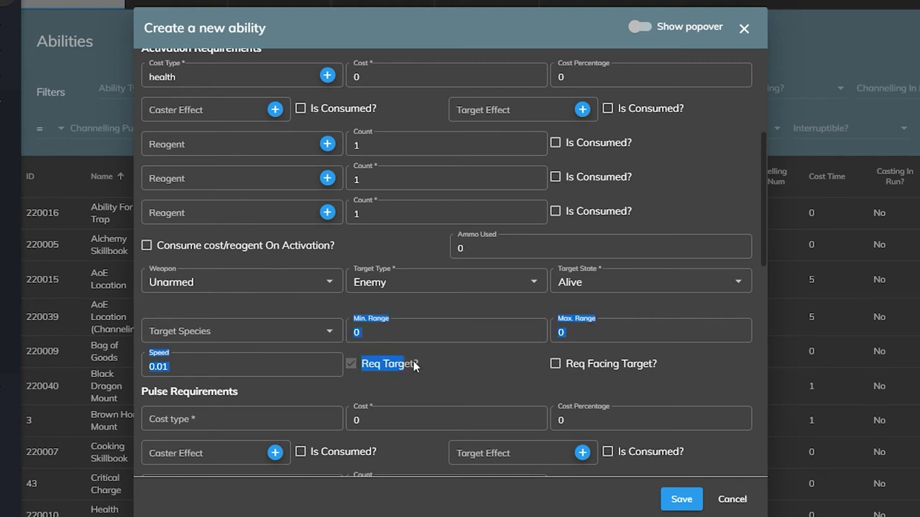
pyautogui.moveTo(530, 367); pyautogui.dragTo(692, 378)
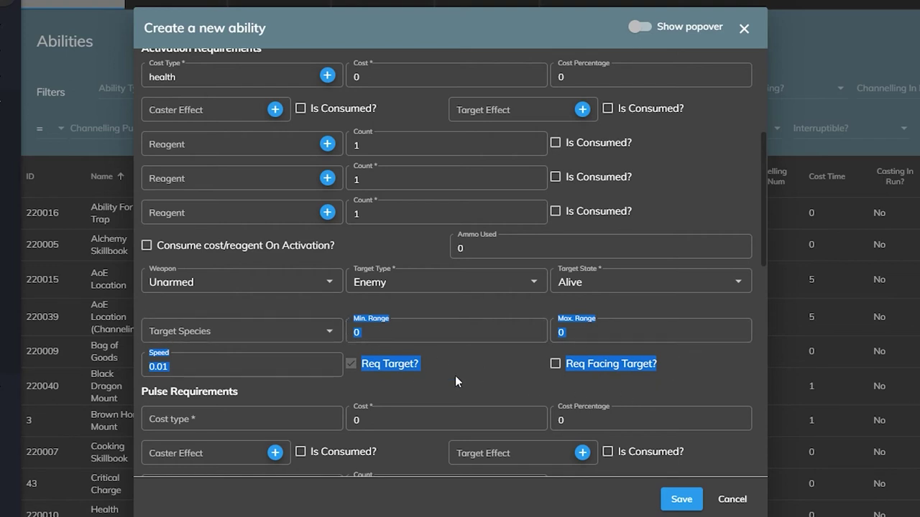
pyautogui.click(413, 338)
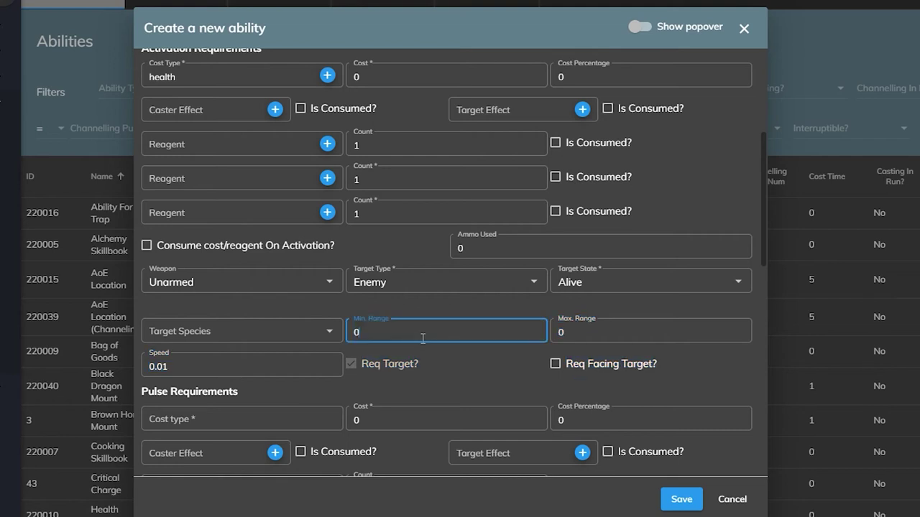
pyautogui.click(610, 337)
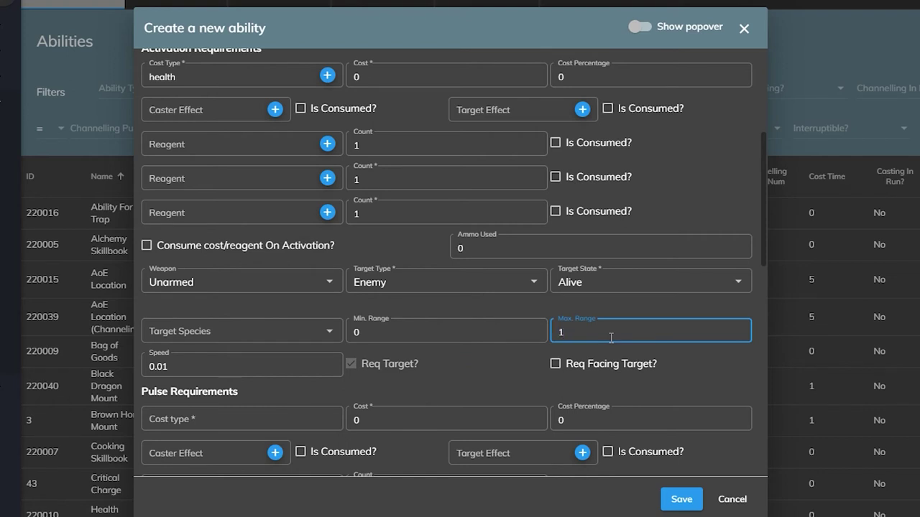
pyautogui.click(667, 381)
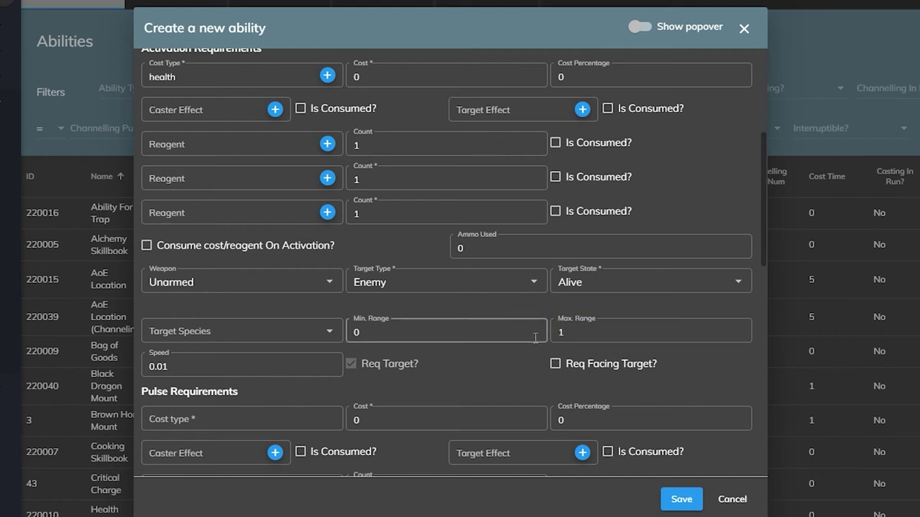
pyautogui.click(592, 338)
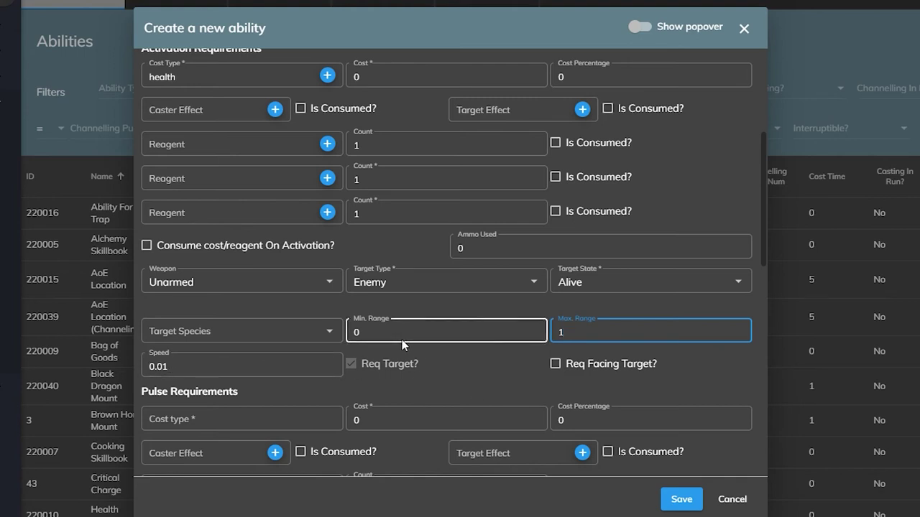
pyautogui.click(370, 342)
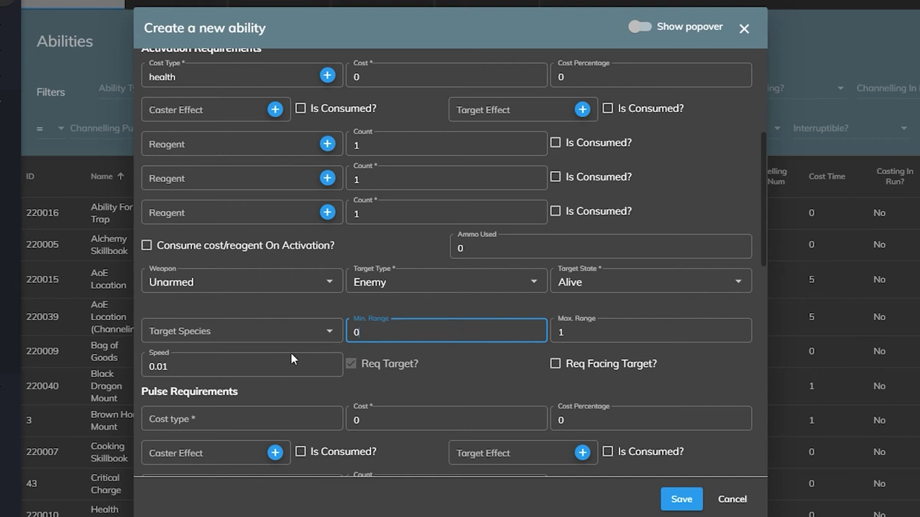
# Select the existing 0.01 Speed value for replacement.
pyautogui.click(238, 373)
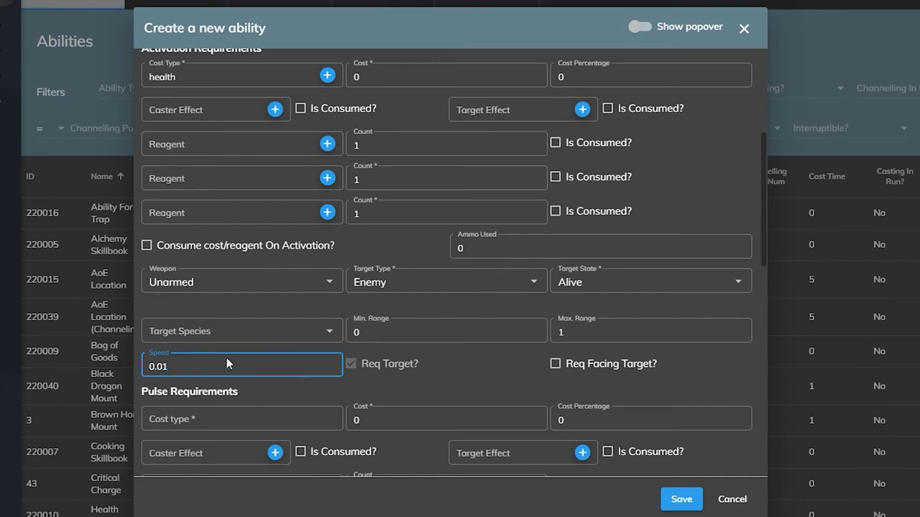
pyautogui.doubleClick(171, 367)
pyautogui.click(273, 374)
pyautogui.doubleClick(266, 374)
pyautogui.click(230, 372)
pyautogui.doubleClick(187, 367)
pyautogui.hotkey('ctrl', 'a')
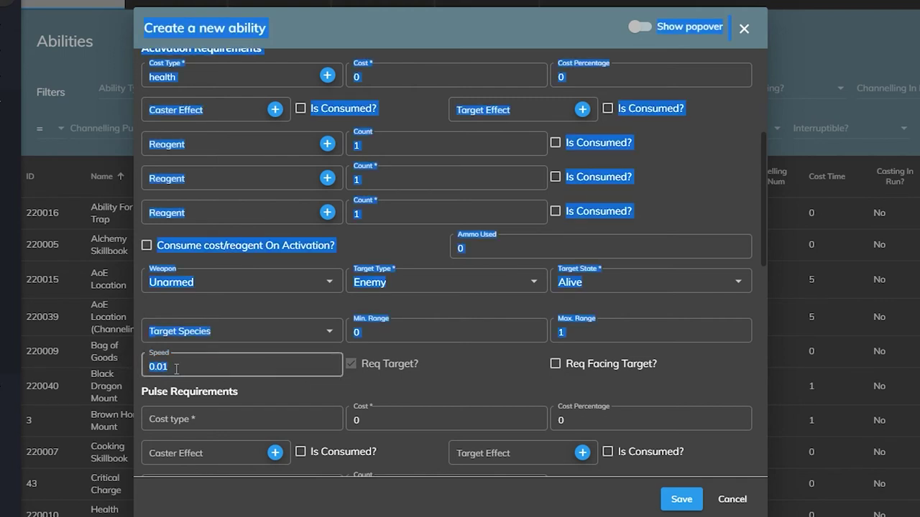
pyautogui.click(200, 374)
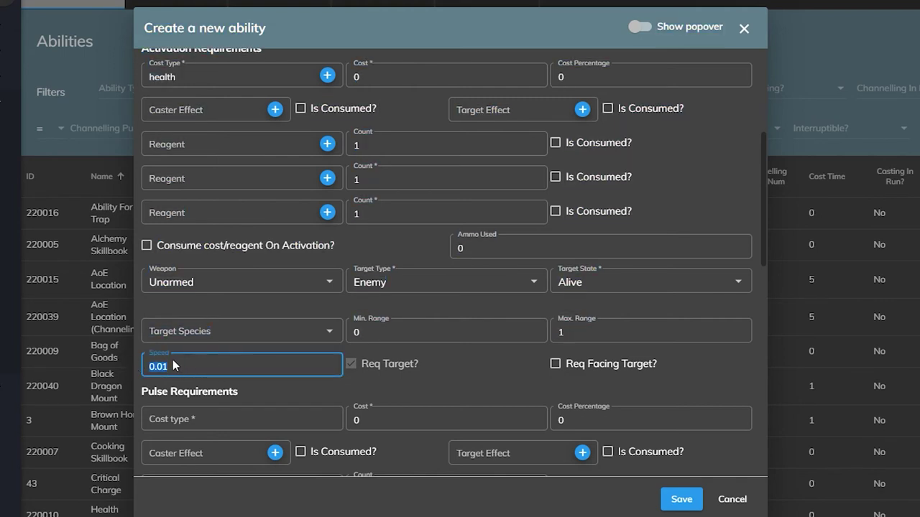
pyautogui.click(213, 370)
pyautogui.doubleClick(562, 332)
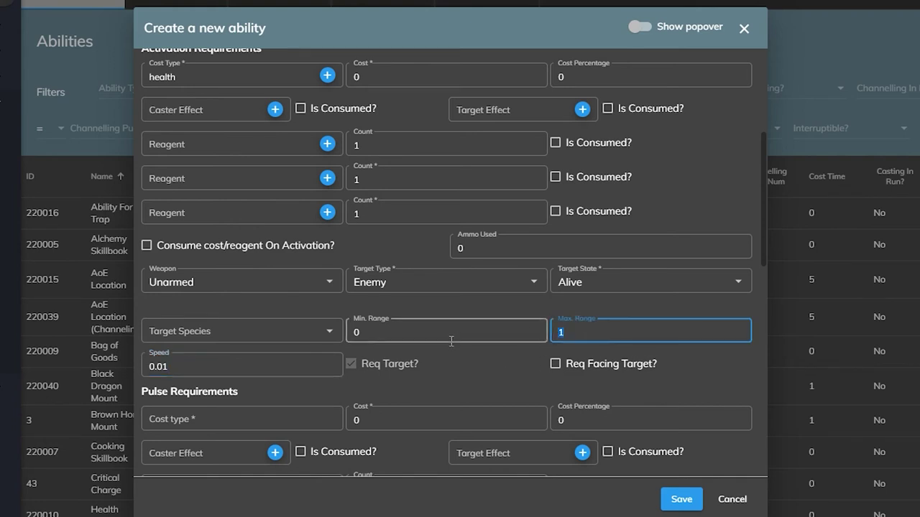
pyautogui.click(223, 371)
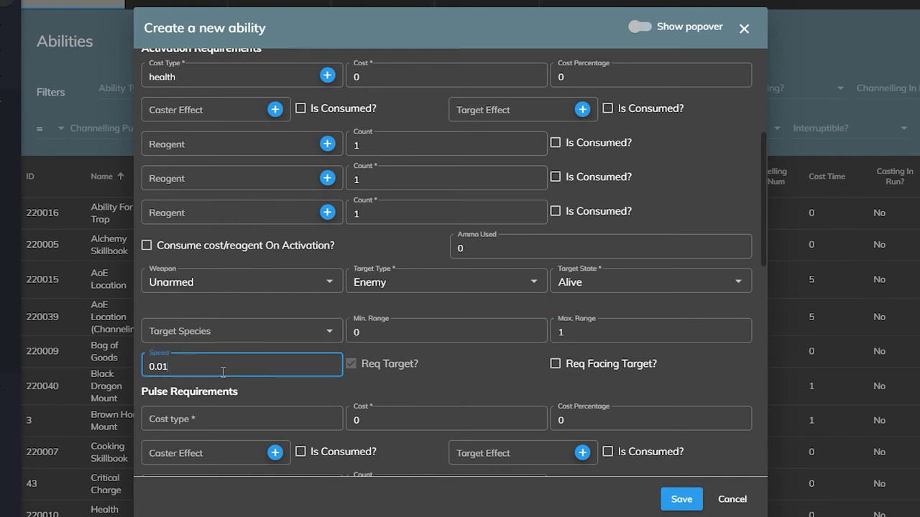
pyautogui.click(184, 373)
pyautogui.moveTo(170, 367); pyautogui.dragTo(144, 366)
pyautogui.click(208, 373)
pyautogui.click(204, 372)
pyautogui.moveTo(212, 368); pyautogui.dragTo(148, 367)
pyautogui.click(191, 373)
# Enter 1000 as the Speed and tick Req Facing Target?
pyautogui.write('1000')
pyautogui.moveTo(205, 374); pyautogui.dragTo(130, 373)
pyautogui.write('20')
pyautogui.moveTo(192, 361); pyautogui.dragTo(137, 365)
pyautogui.write('1000')
pyautogui.click(358, 366)
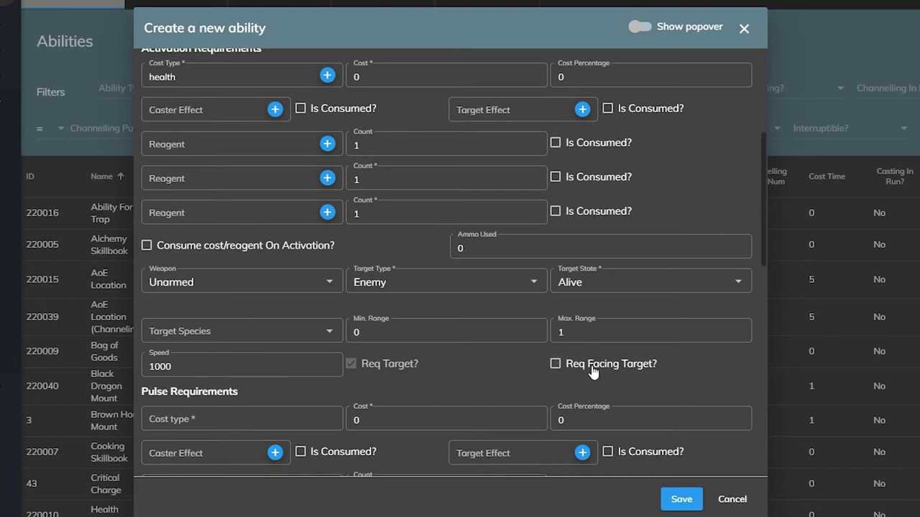
pyautogui.click(556, 366)
pyautogui.scroll(-1, 489, 351)
# Set the Pulse Requirements cost type to health.
pyautogui.scroll(-3, 456, 350)
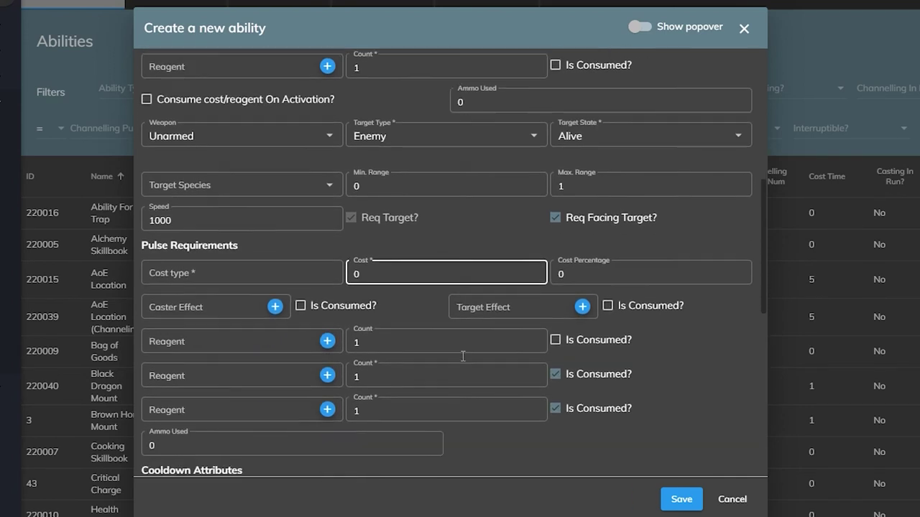
pyautogui.moveTo(150, 136); pyautogui.dragTo(586, 325)
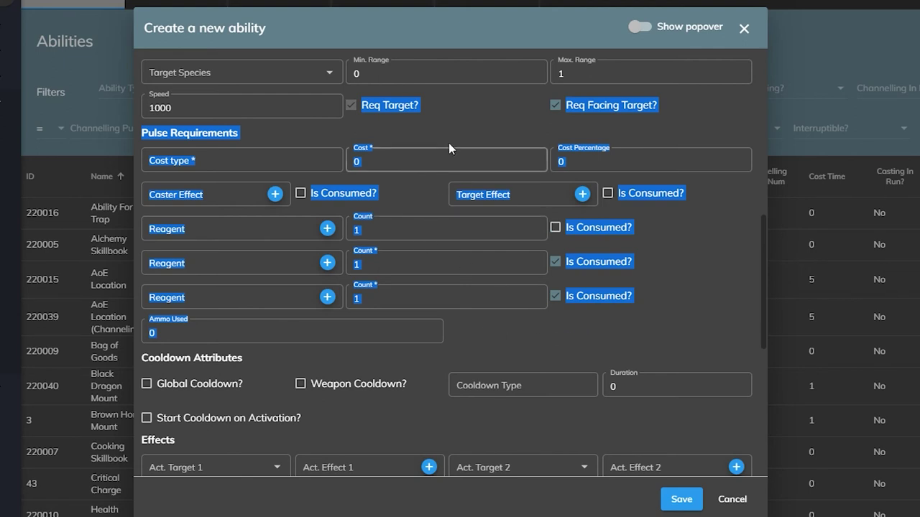
pyautogui.click(159, 137)
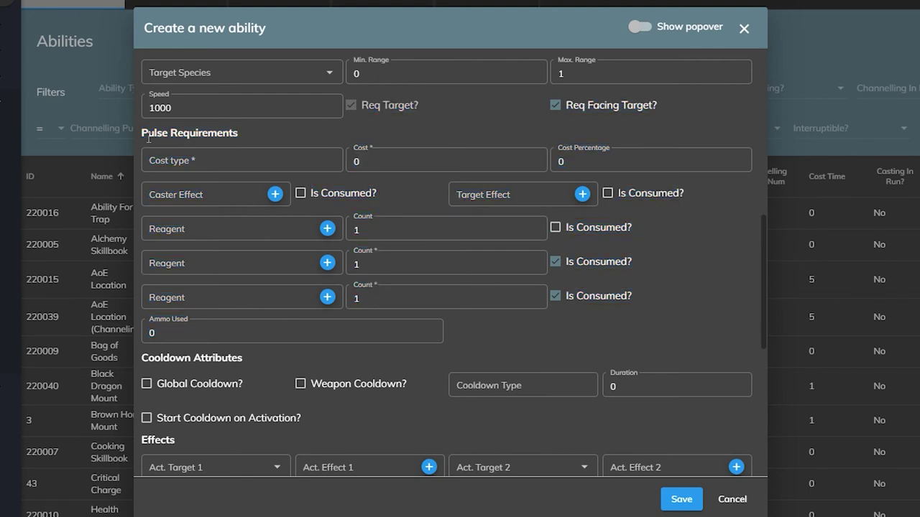
pyautogui.moveTo(148, 138); pyautogui.dragTo(470, 330)
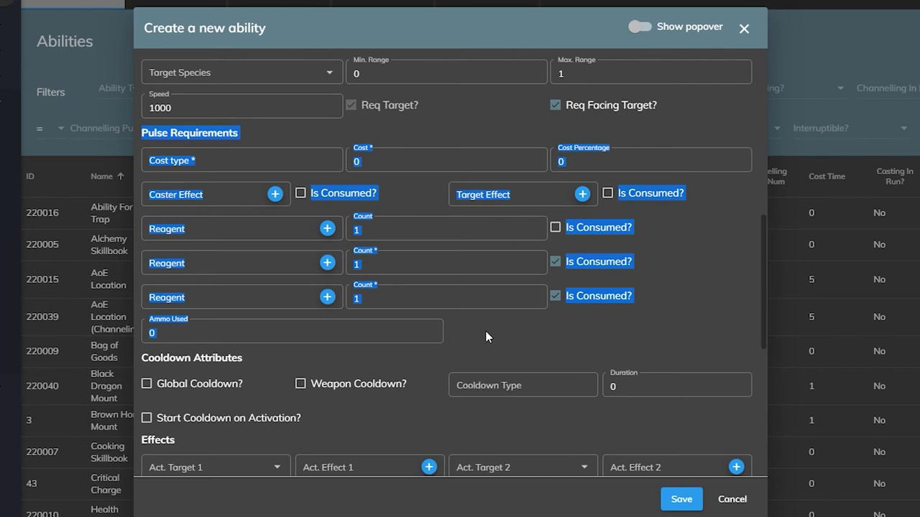
pyautogui.click(493, 363)
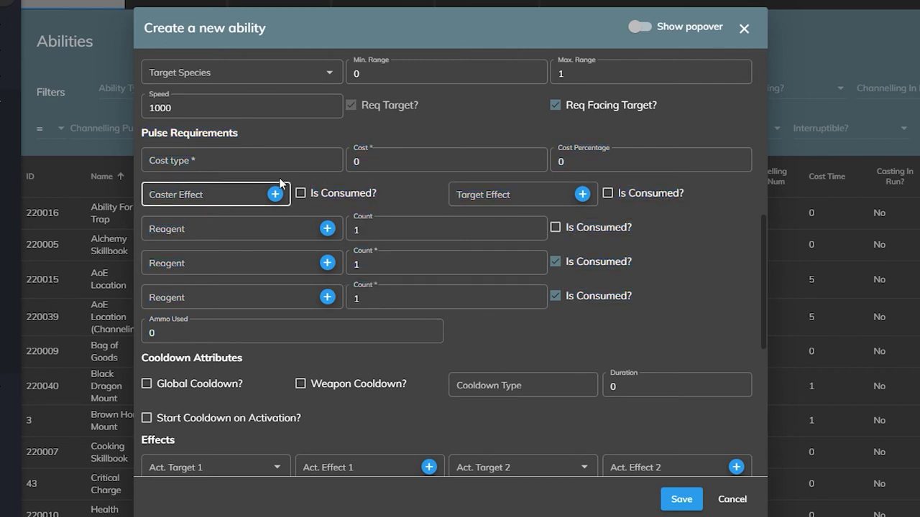
pyautogui.click(292, 160)
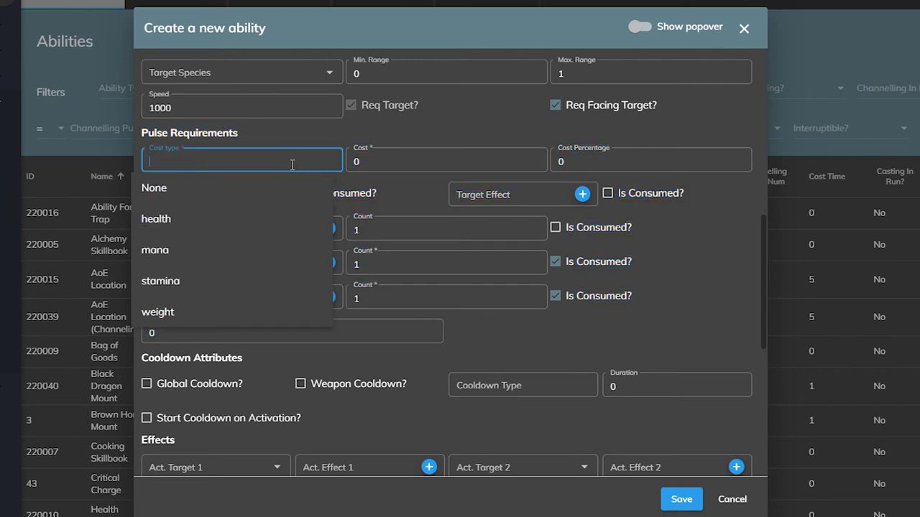
pyautogui.click(194, 220)
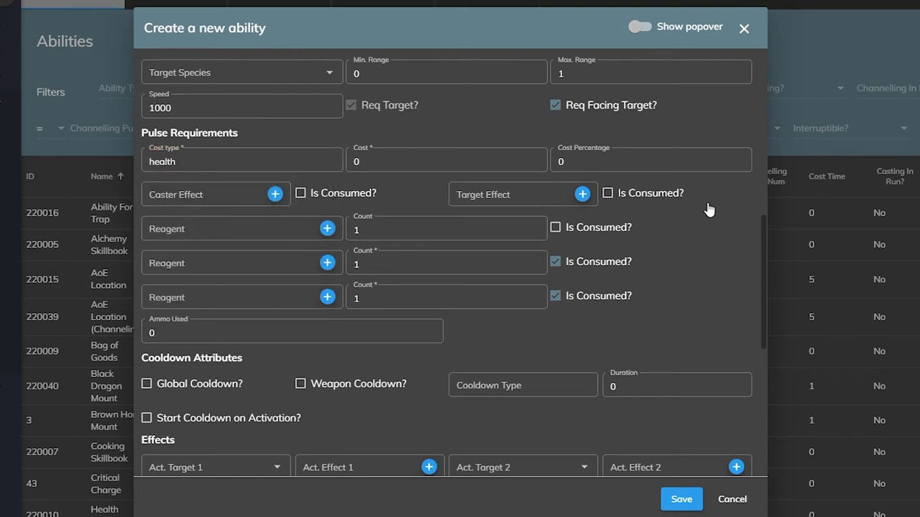
# Leave Global and Weapon Cooldown off and set the Cooldown Type to Potion.
pyautogui.scroll(-3, 399, 342)
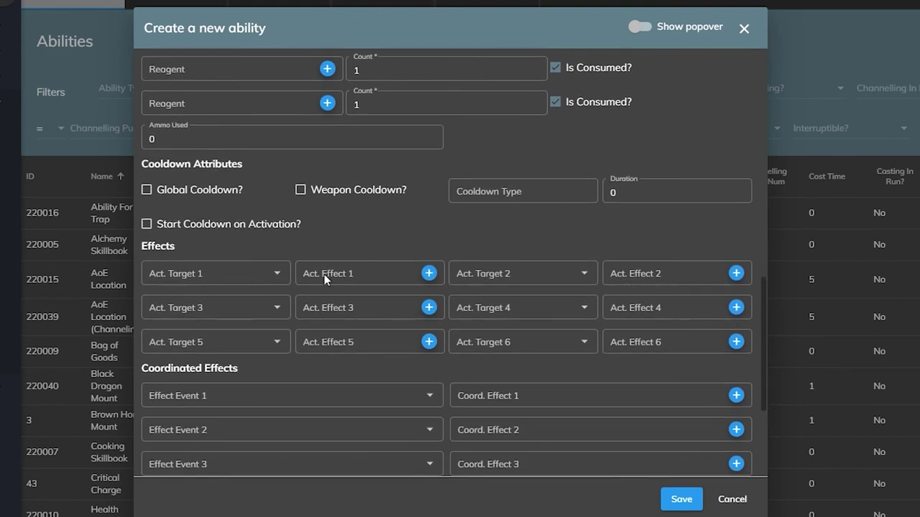
pyautogui.moveTo(150, 171); pyautogui.dragTo(369, 222)
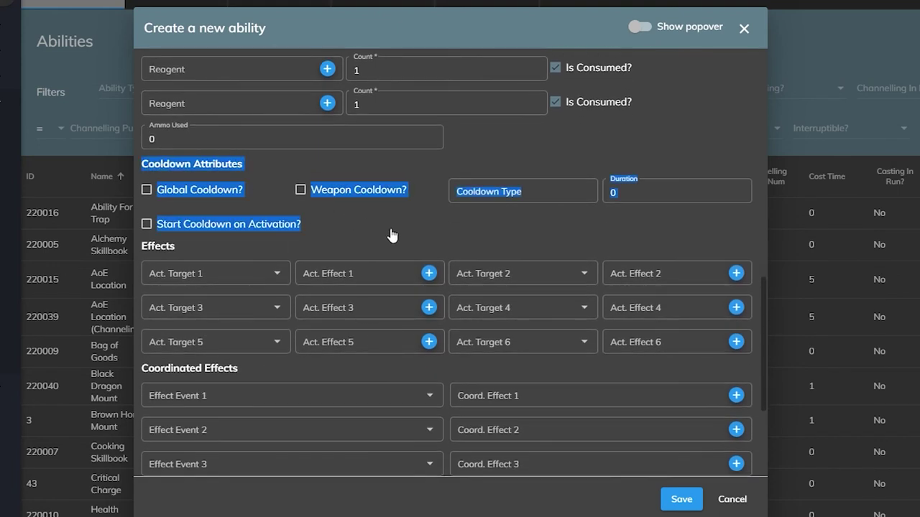
pyautogui.click(177, 200)
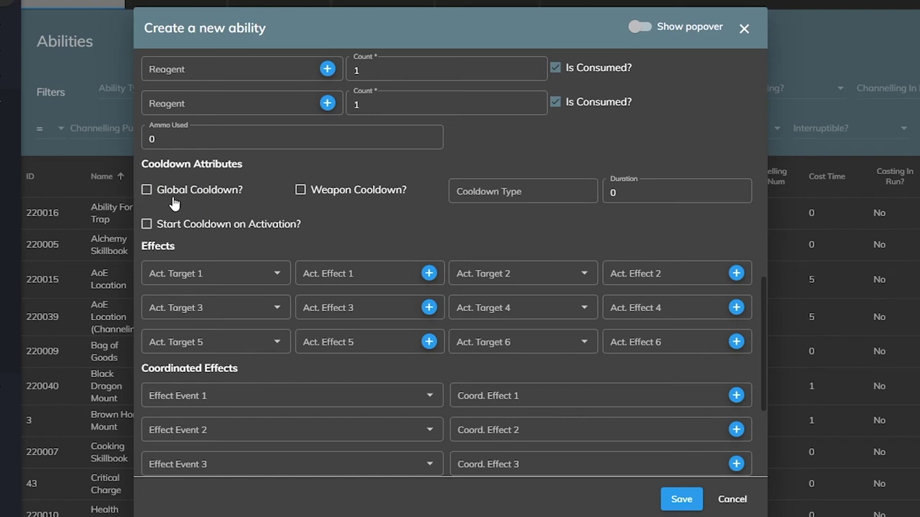
pyautogui.click(173, 203)
pyautogui.click(306, 196)
pyautogui.click(486, 188)
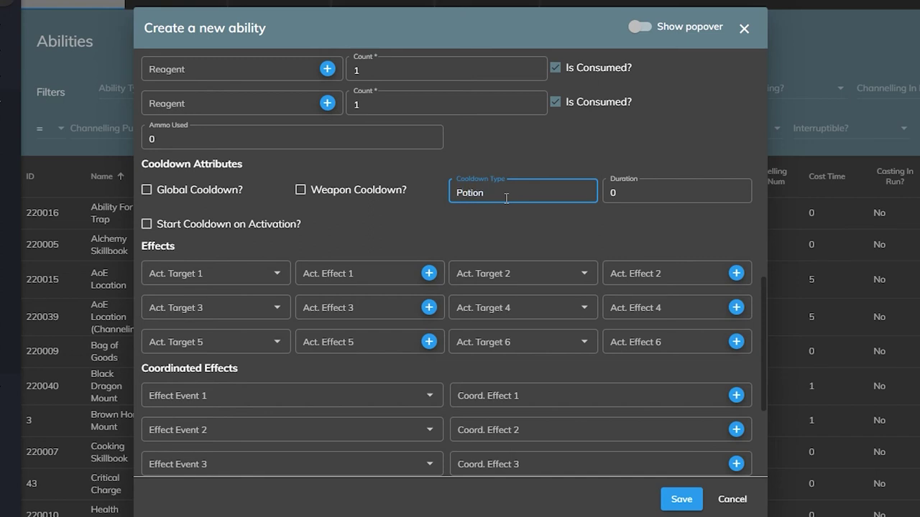
pyautogui.click(612, 196)
# Enter a duration of 15, then clear both the Potion cooldown type and the duration.
pyautogui.write('15')
pyautogui.click(599, 242)
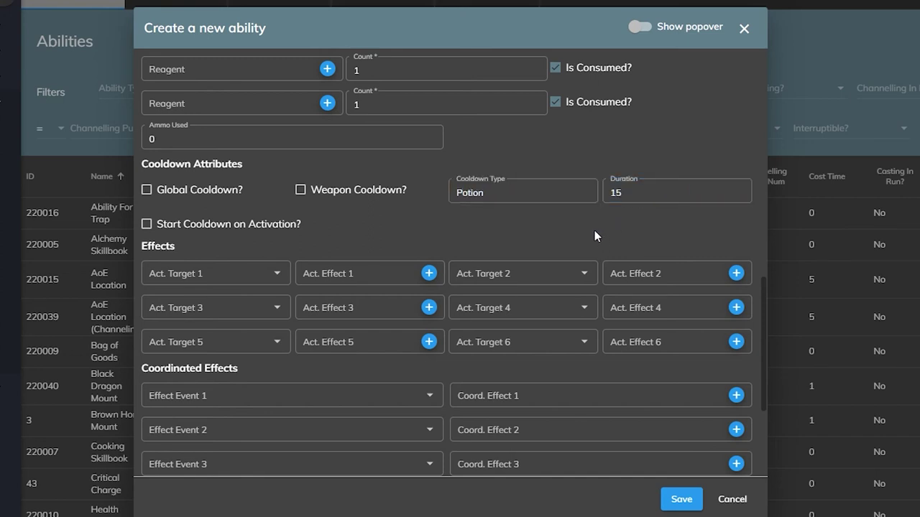
pyautogui.click(540, 198)
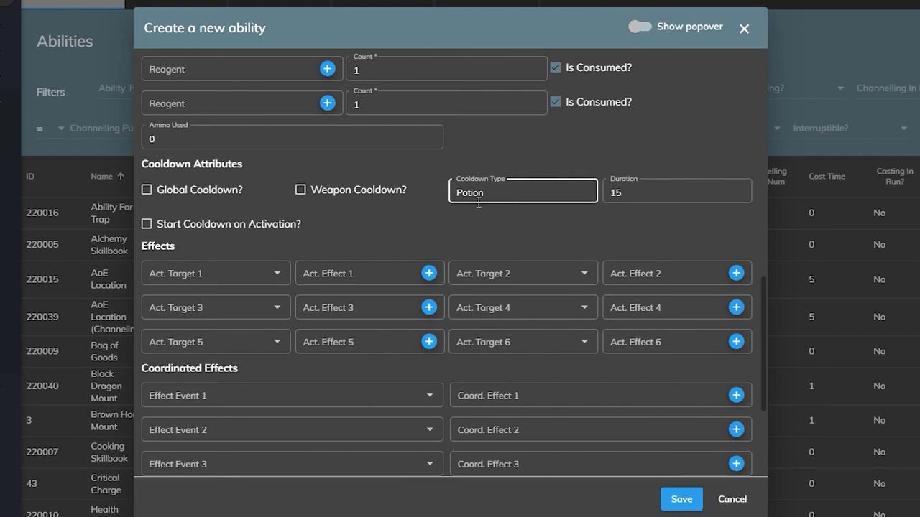
pyautogui.click(635, 196)
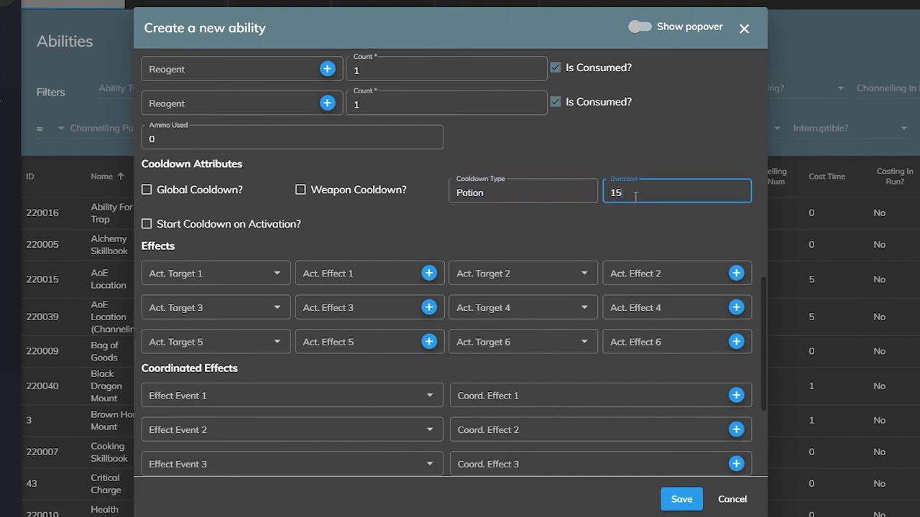
pyautogui.doubleClick(660, 200)
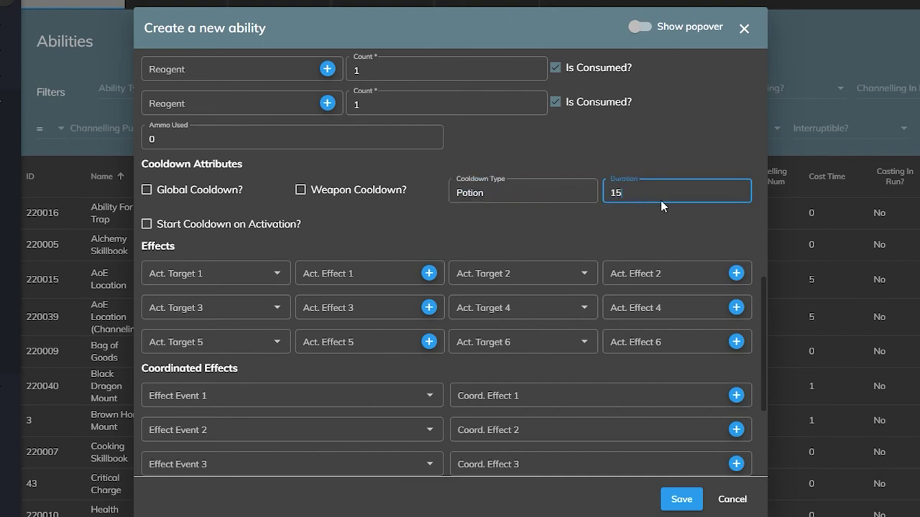
pyautogui.doubleClick(523, 193)
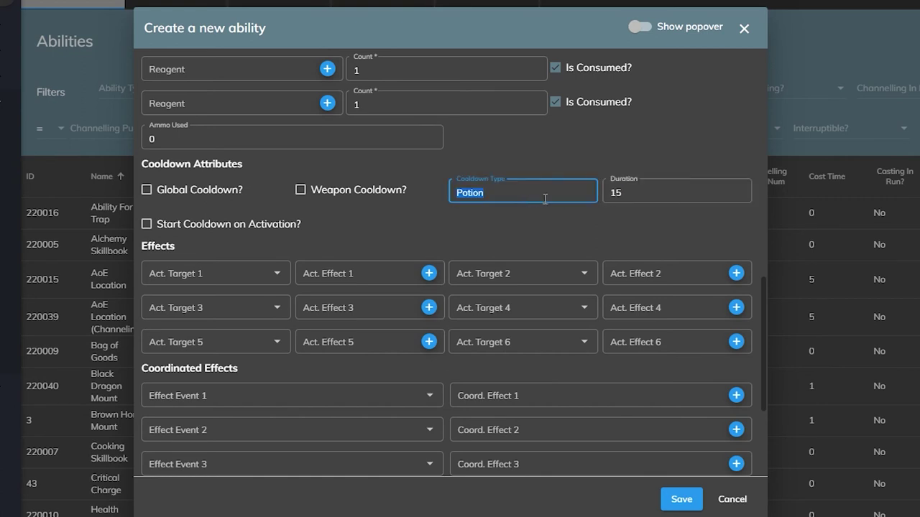
pyautogui.press('BackSpace')
pyautogui.doubleClick(611, 196)
pyautogui.press('BackSpace')
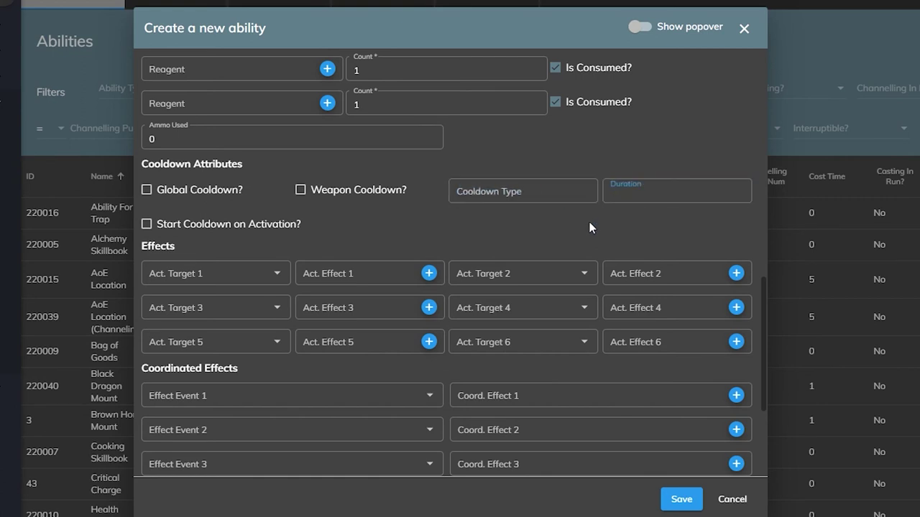
pyautogui.click(589, 228)
# Check Start Cooldown on Activation, leaving Global Cooldown off.
pyautogui.click(183, 194)
pyautogui.click(185, 194)
pyautogui.moveTo(344, 227); pyautogui.dragTo(144, 185)
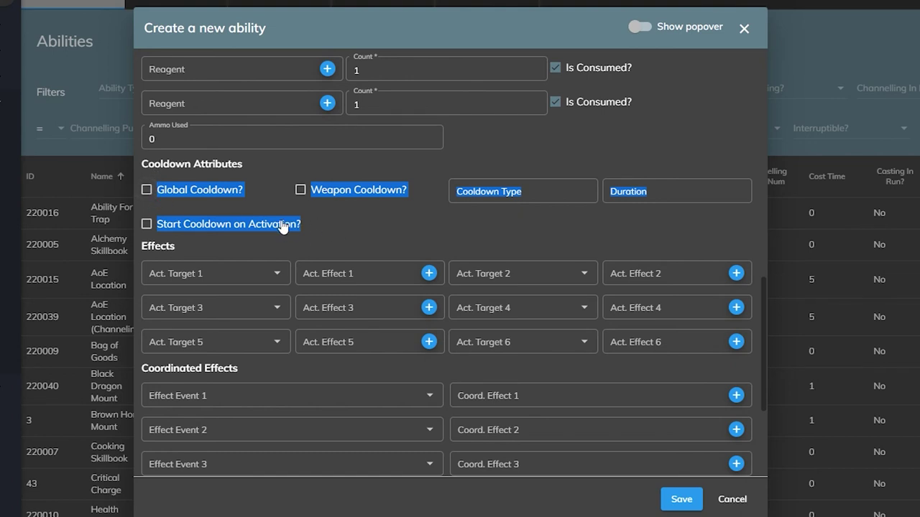
pyautogui.click(215, 228)
# Uncheck Start Cooldown on Activation and set Act. Target 1 to Target.
pyautogui.click(388, 236)
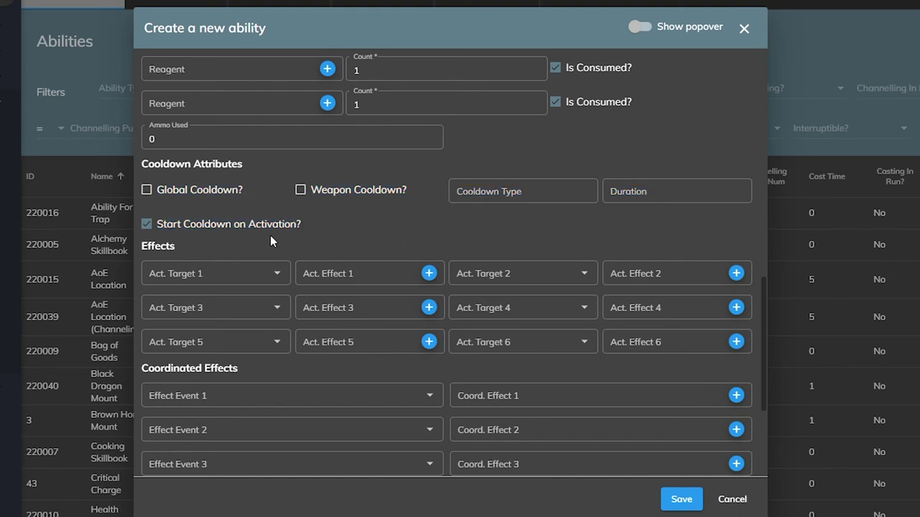
pyautogui.click(166, 225)
pyautogui.scroll(-2, 374, 236)
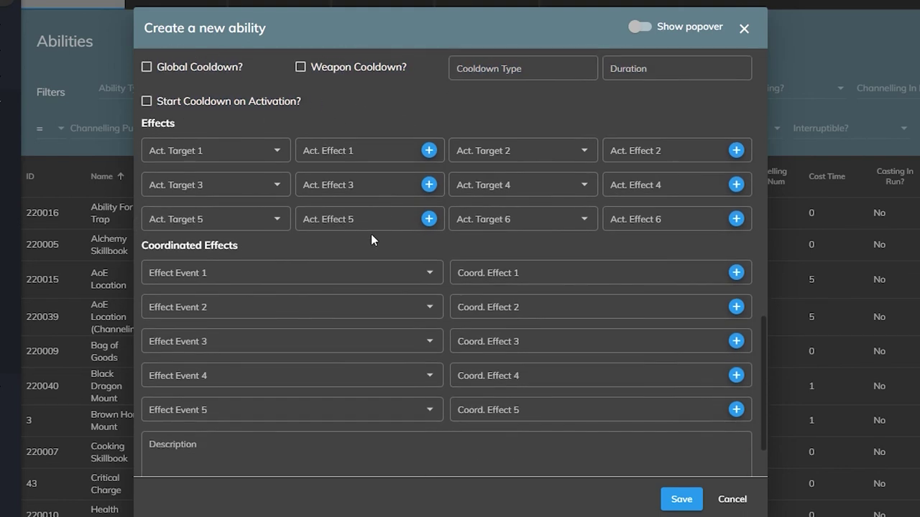
pyautogui.moveTo(148, 118); pyautogui.dragTo(686, 235)
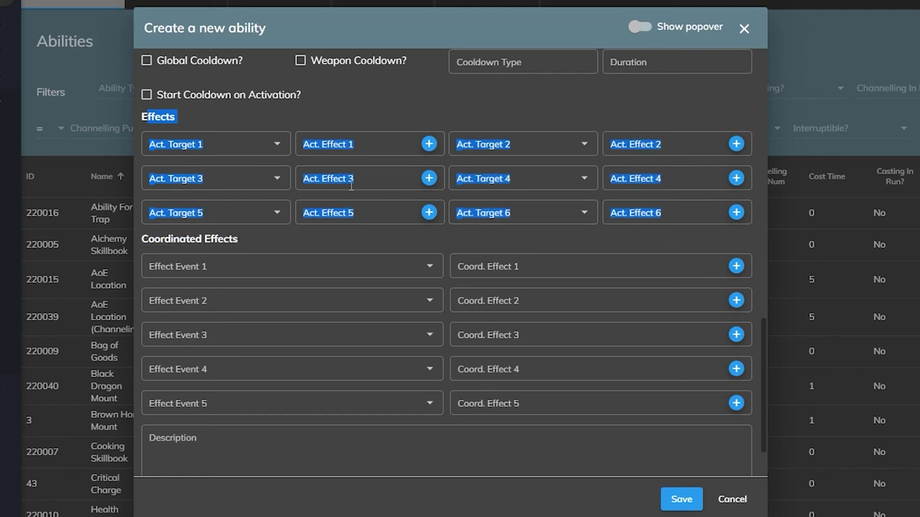
pyautogui.click(281, 149)
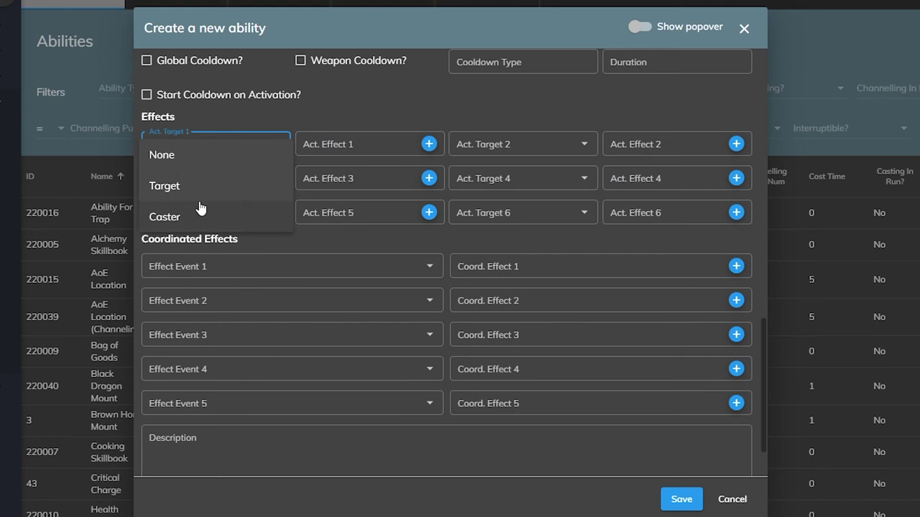
pyautogui.click(252, 124)
pyautogui.click(281, 144)
pyautogui.click(165, 189)
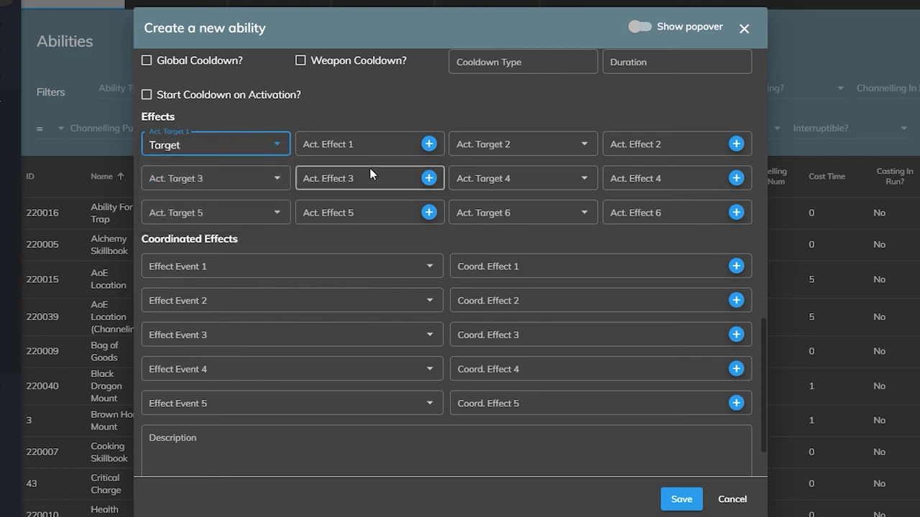
# Start a new effect, try the Restore type, then discard the form unsaved.
pyautogui.click(356, 146)
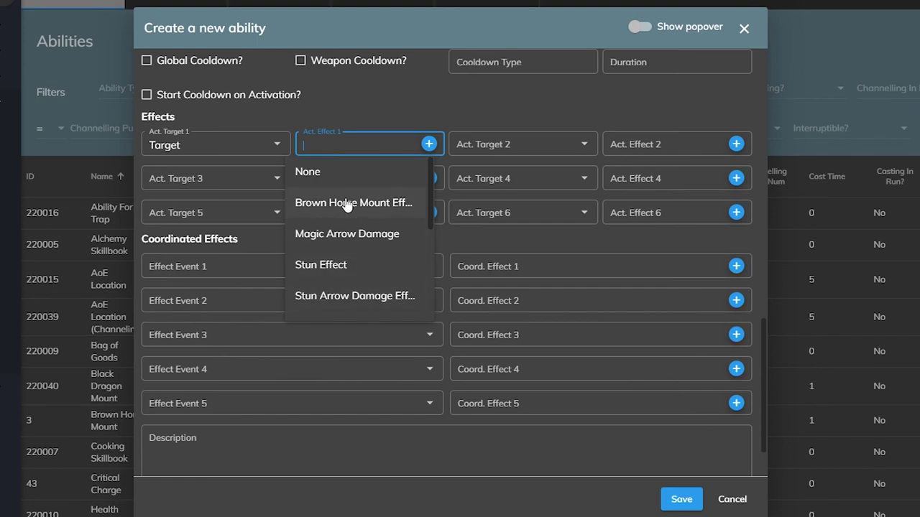
pyautogui.click(429, 144)
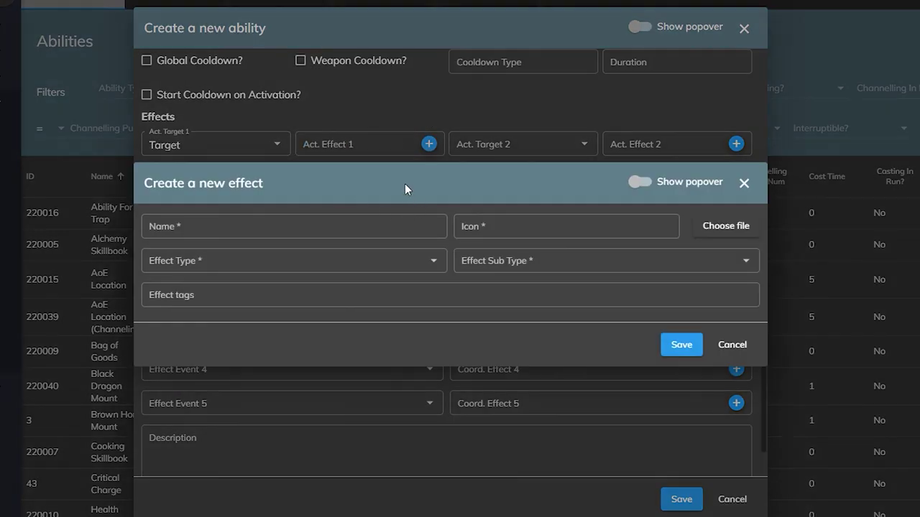
pyautogui.click(740, 349)
pyautogui.click(429, 144)
pyautogui.click(280, 261)
pyautogui.click(244, 364)
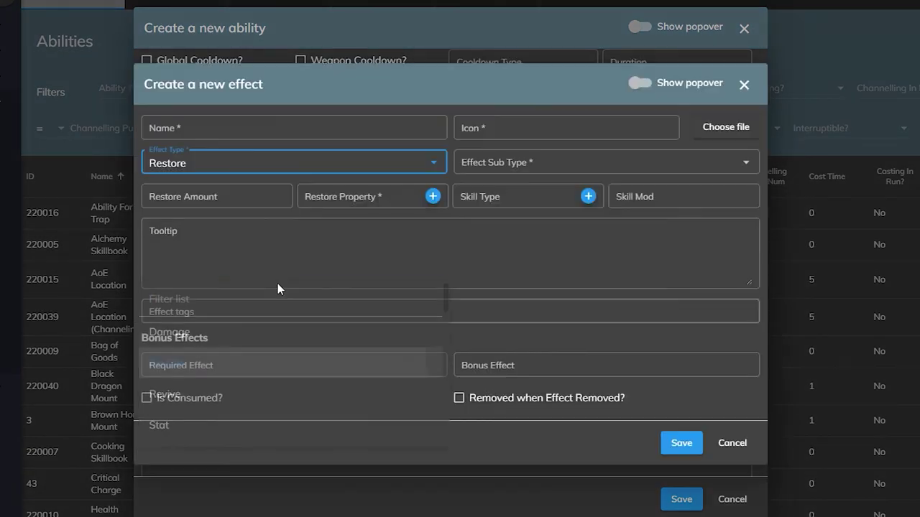
pyautogui.click(744, 86)
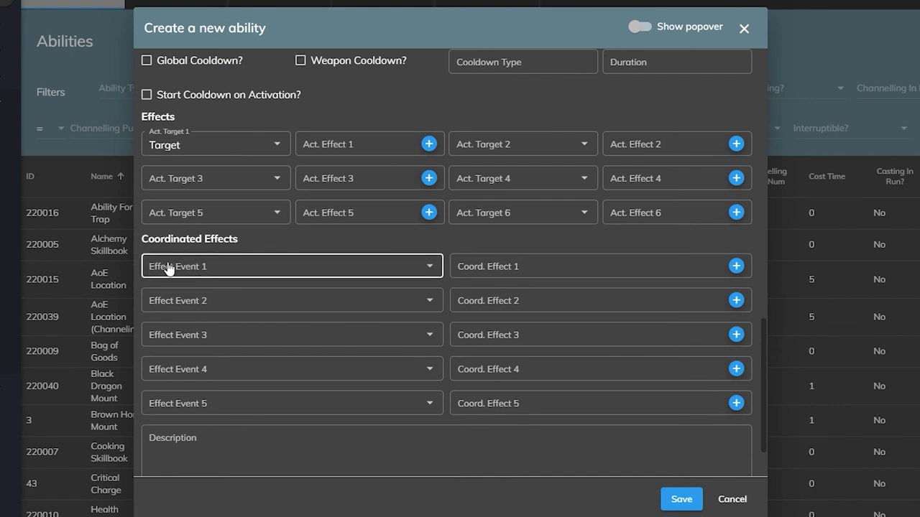
# Browse the first Coordinated Effects event list without choosing anything.
pyautogui.click(286, 273)
pyautogui.click(286, 279)
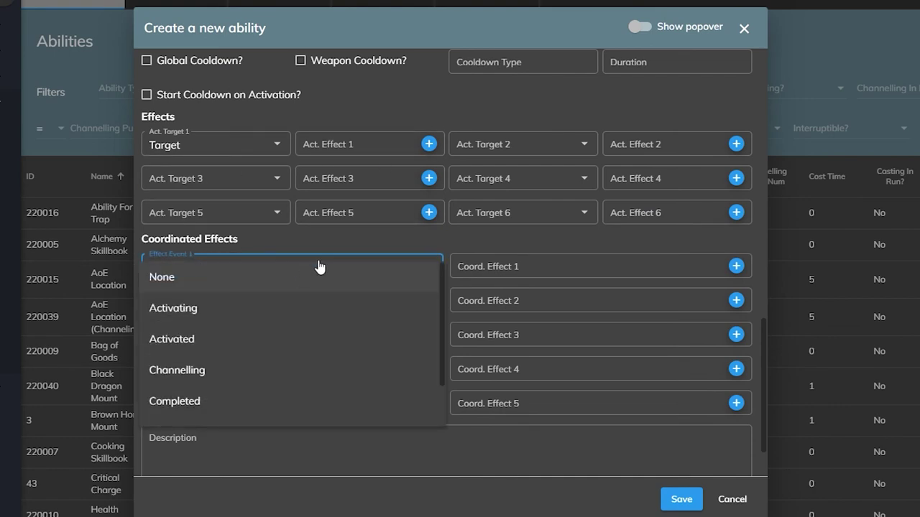
pyautogui.click(286, 305)
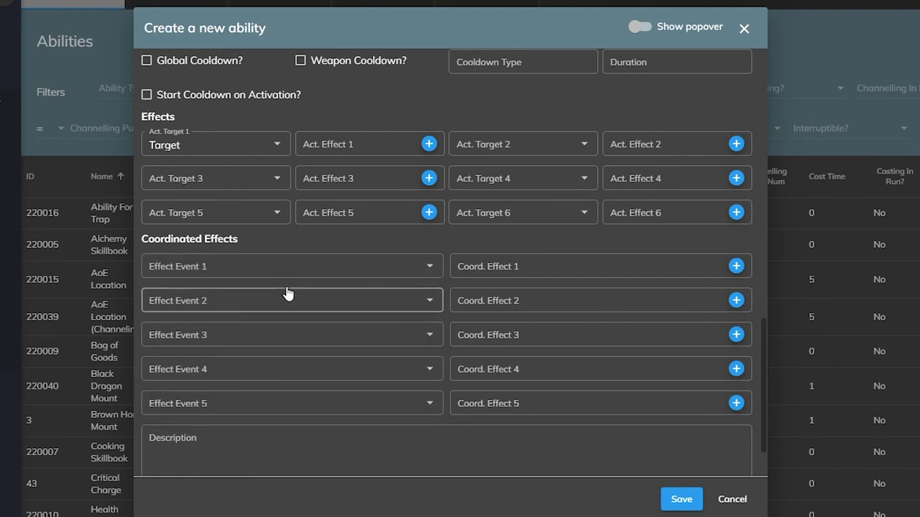
pyautogui.scroll(-2, 286, 297)
pyautogui.click(351, 198)
pyautogui.scroll(-2, 301, 287)
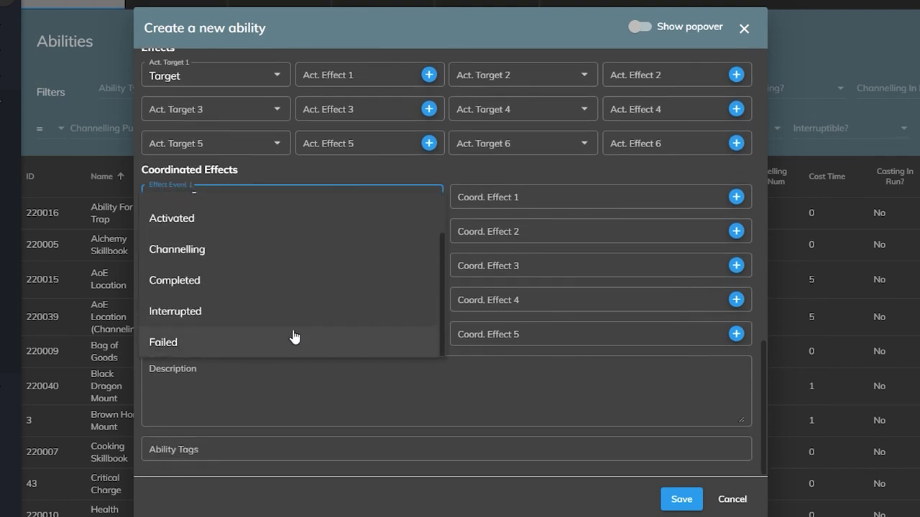
pyautogui.click(523, 175)
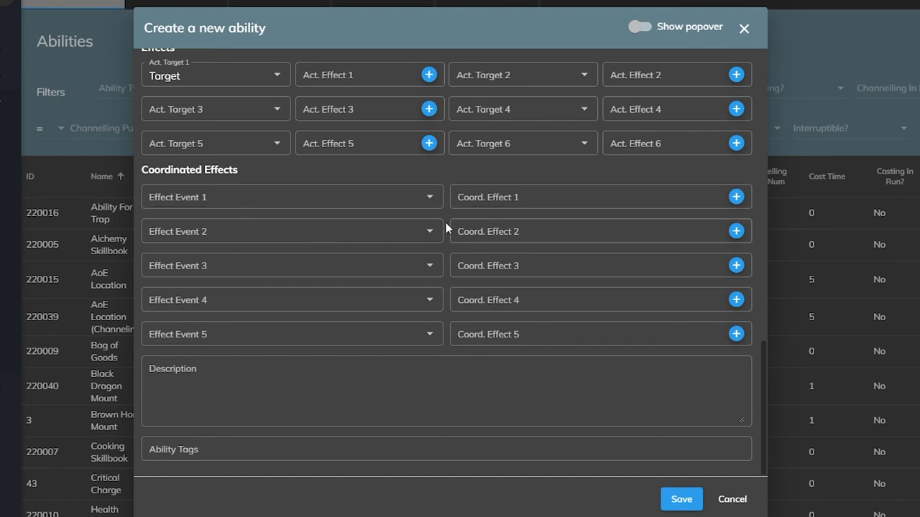
pyautogui.scroll(2, 420, 262)
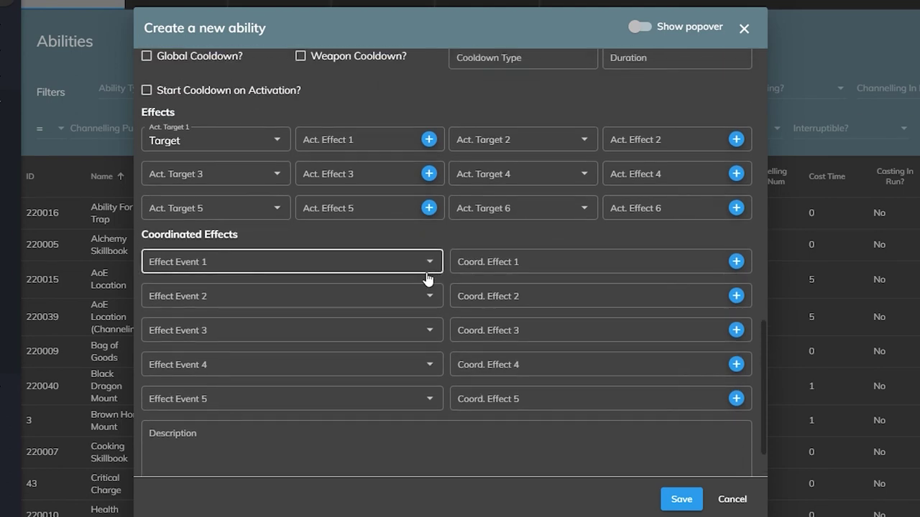
pyautogui.scroll(-2, 424, 278)
# Pick Activating for the first coordinated effect event, then reset it to None.
pyautogui.click(421, 199)
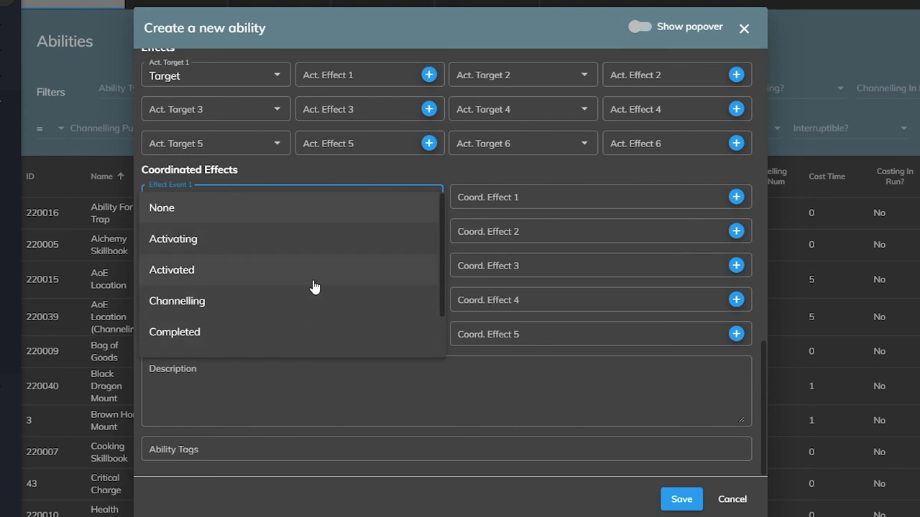
pyautogui.scroll(-1, 314, 286)
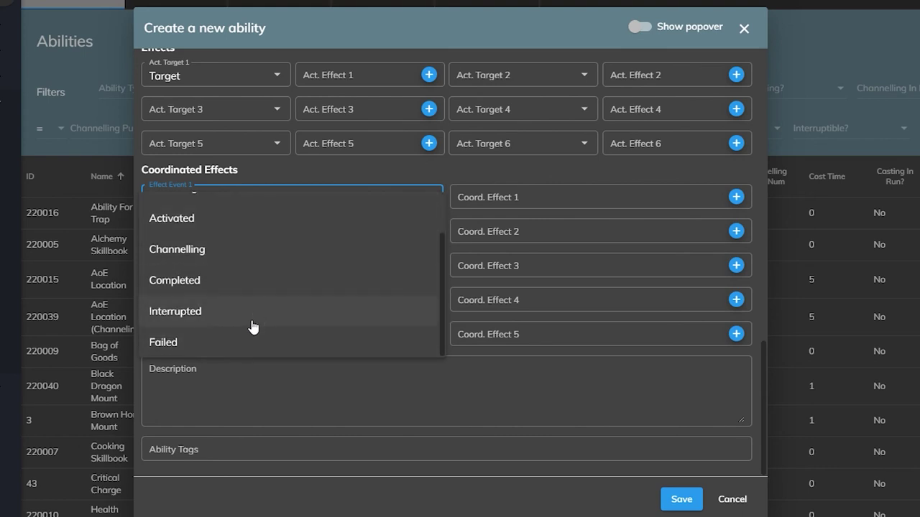
pyautogui.scroll(1, 309, 318)
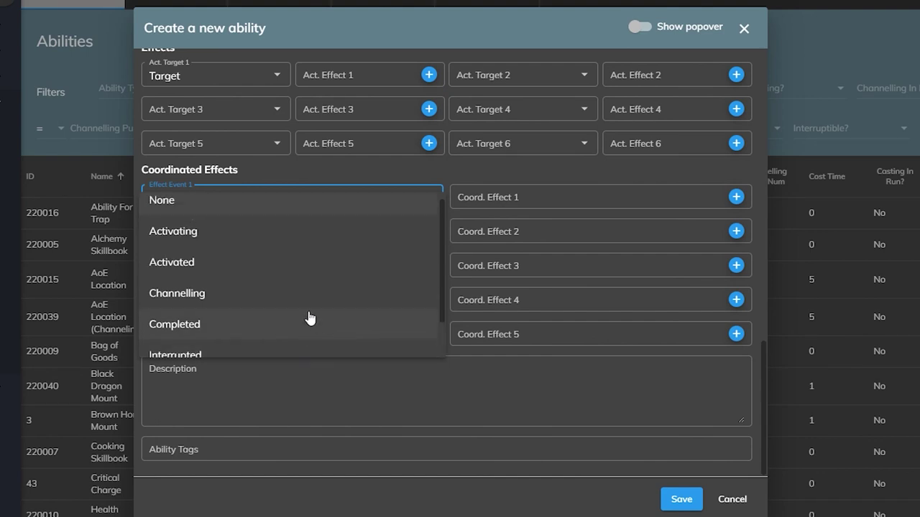
pyautogui.click(232, 246)
pyautogui.click(309, 204)
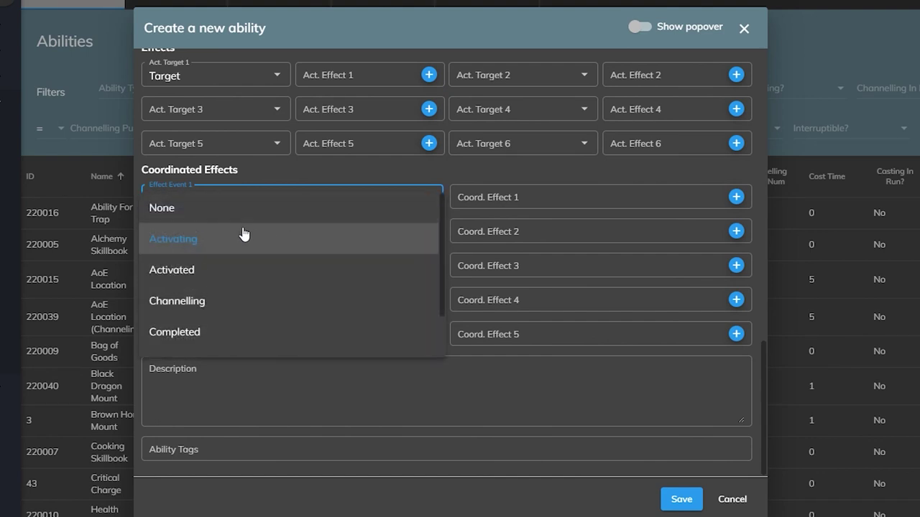
pyautogui.click(253, 214)
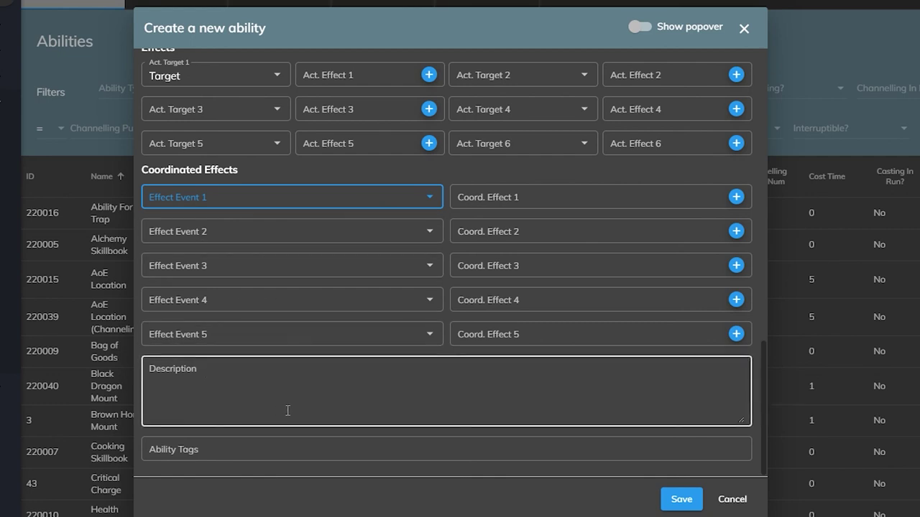
pyautogui.click(345, 383)
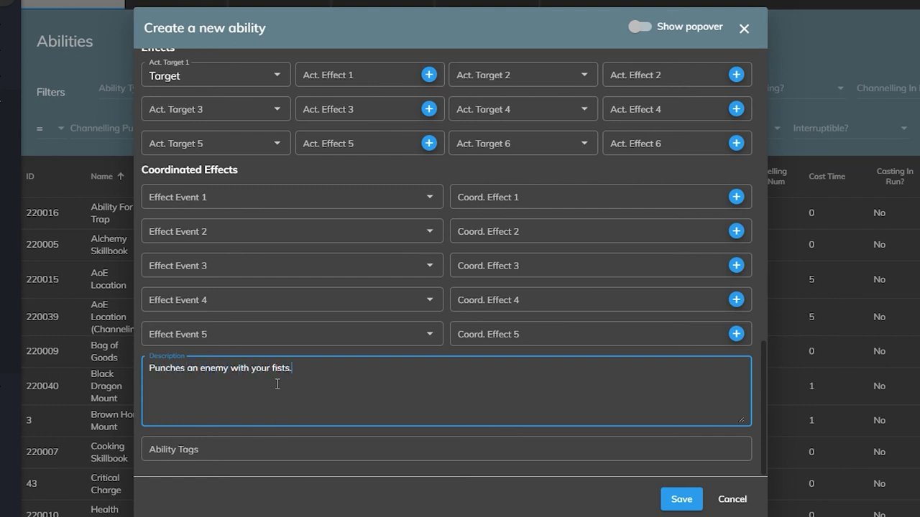
# Save the Unarmed Strike ability with the description 'Punches an enemy with your fists.'.
pyautogui.click(683, 502)
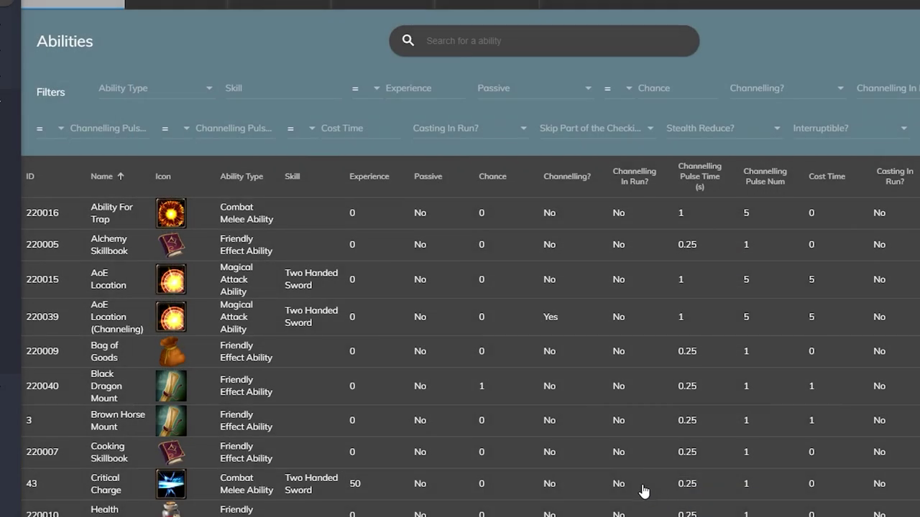
# Search the abilities for 'unarm' and open the Unarmed Strike record.
pyautogui.click(529, 50)
pyautogui.write('unarme')
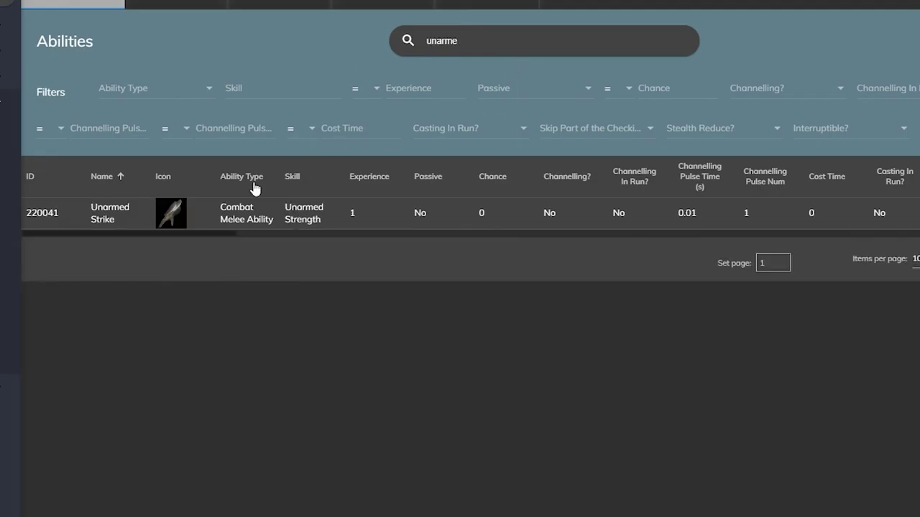
pyautogui.click(371, 209)
pyautogui.scroll(-4, 299, 383)
pyautogui.scroll(-8, 298, 388)
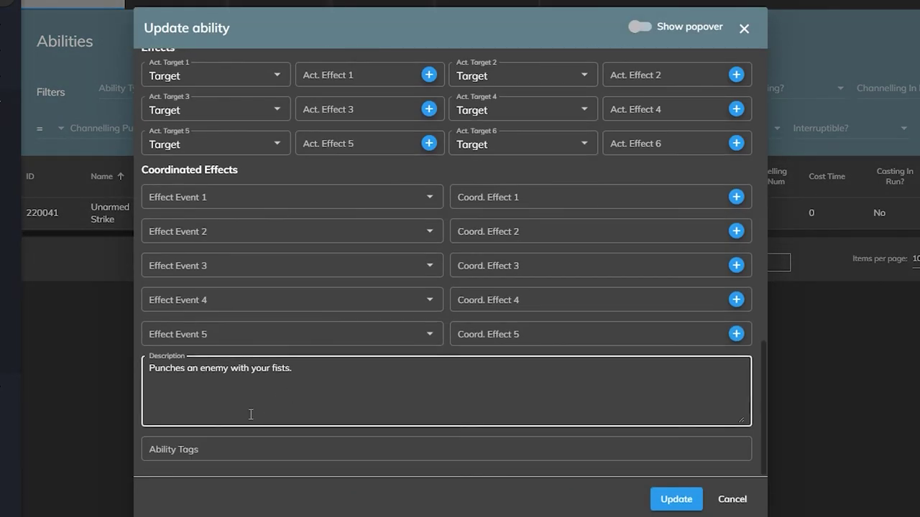
# Check Unarmed Strike's available ability tags and form, then close it unchanged.
pyautogui.click(147, 449)
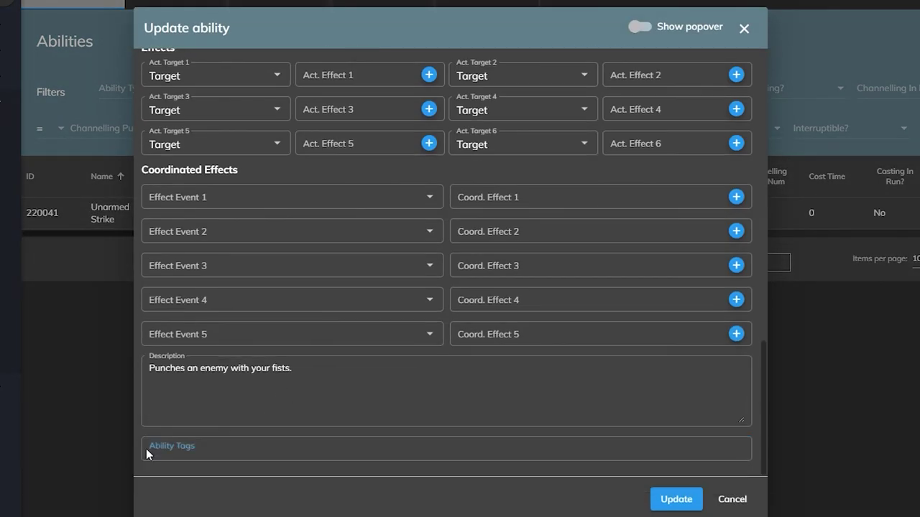
pyautogui.click(193, 453)
pyautogui.click(495, 429)
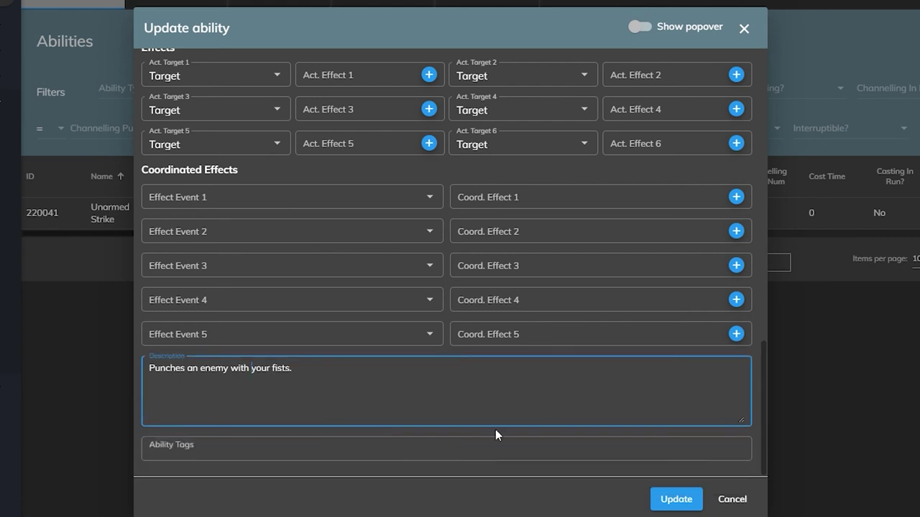
pyautogui.scroll(3, 439, 427)
pyautogui.scroll(-2, 311, 225)
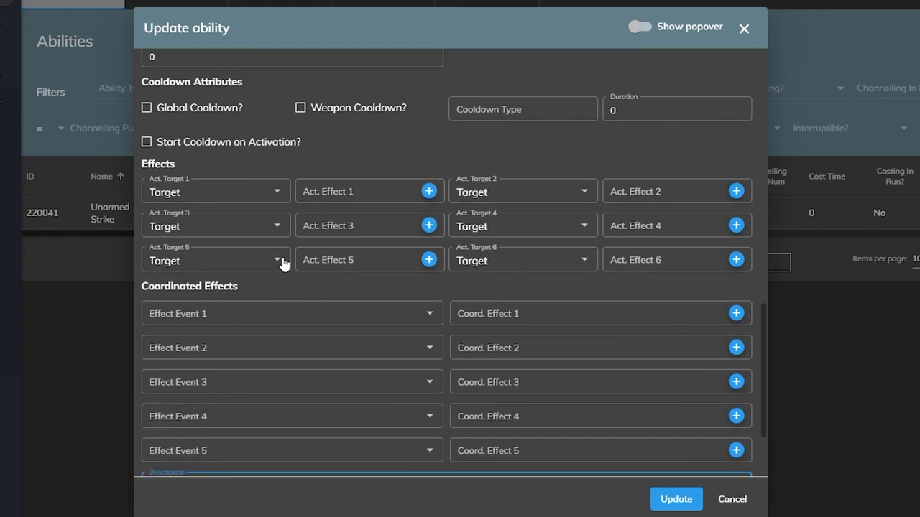
pyautogui.scroll(2, 408, 354)
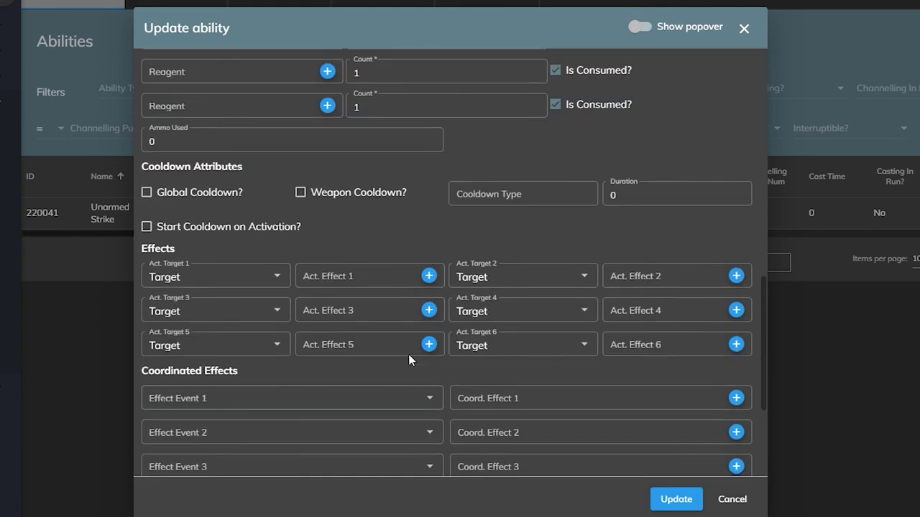
pyautogui.scroll(-4, 530, 426)
pyautogui.click(731, 500)
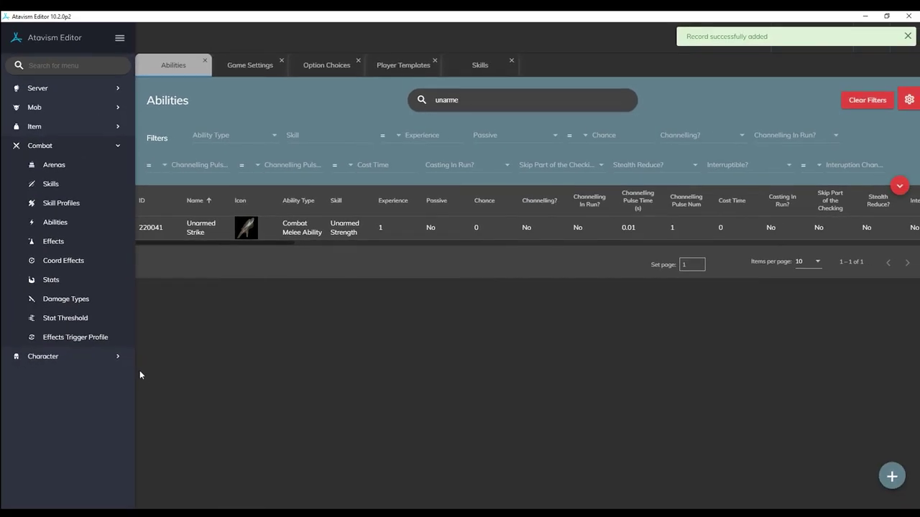
pyautogui.click(79, 361)
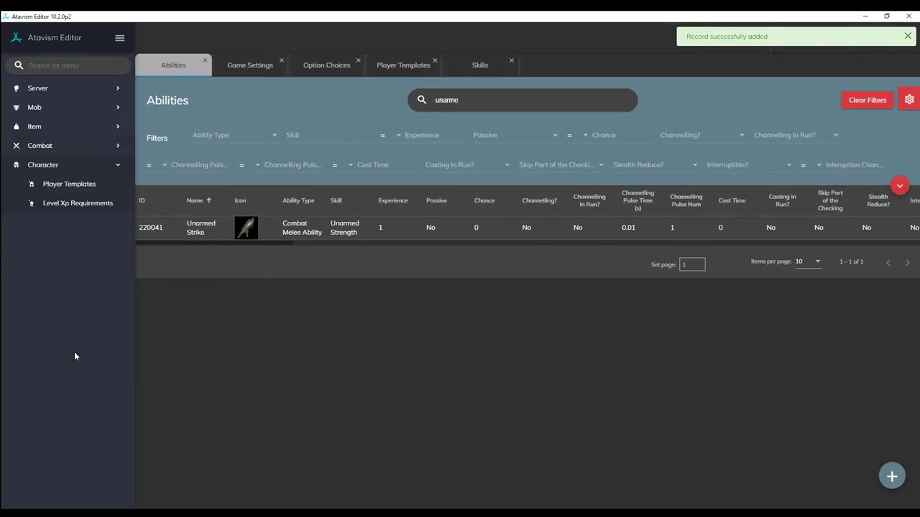
# Set the Human Warrior template's Auto Attack to Unarmed Strike and save it.
pyautogui.click(77, 188)
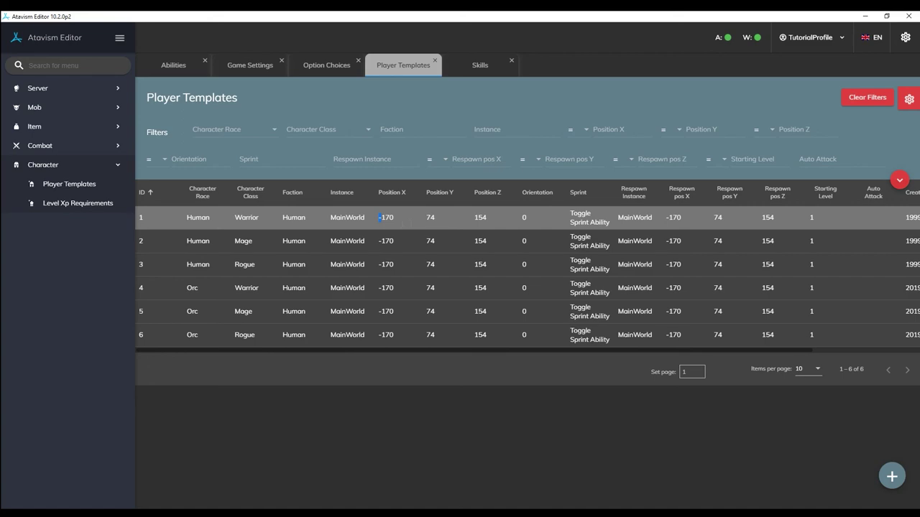
pyautogui.click(378, 217)
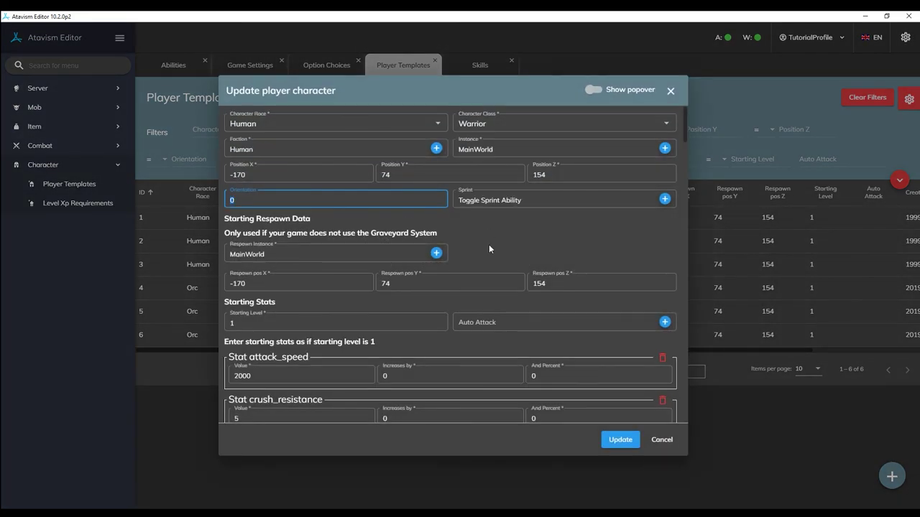
pyautogui.click(509, 323)
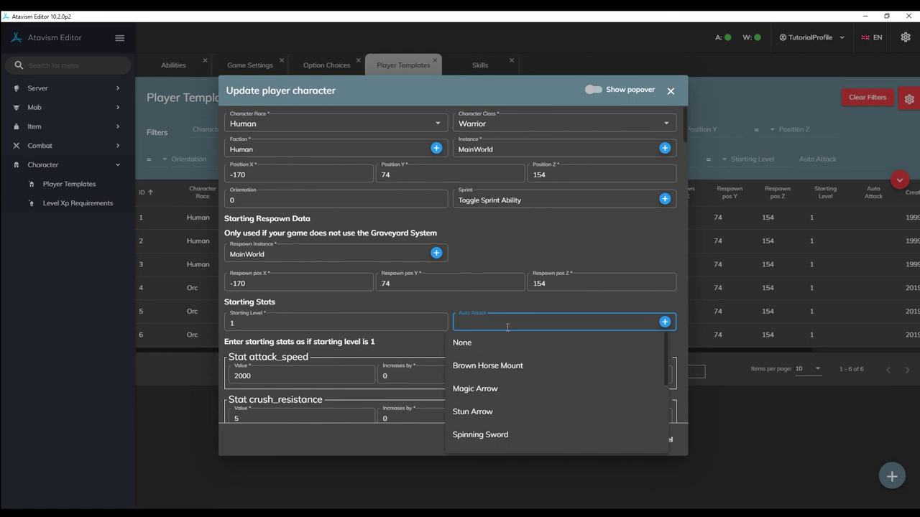
pyautogui.write('unarmed st')
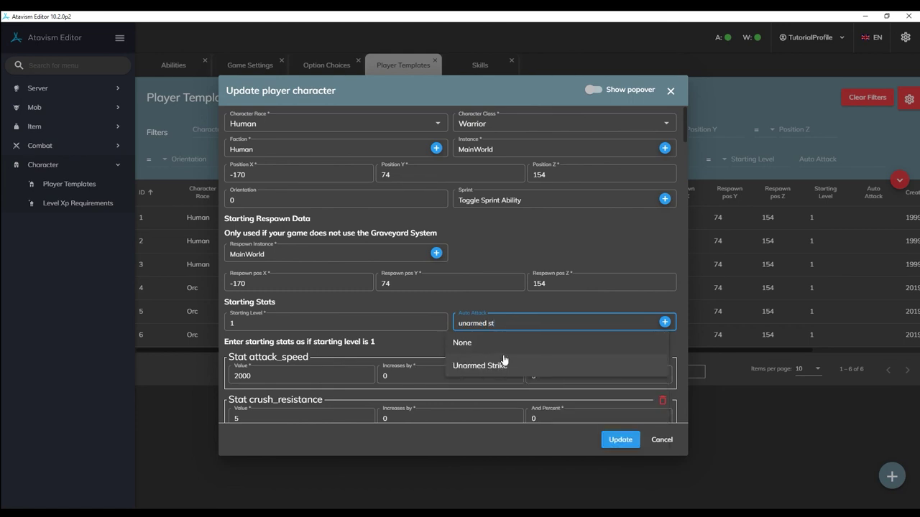
pyautogui.click(504, 364)
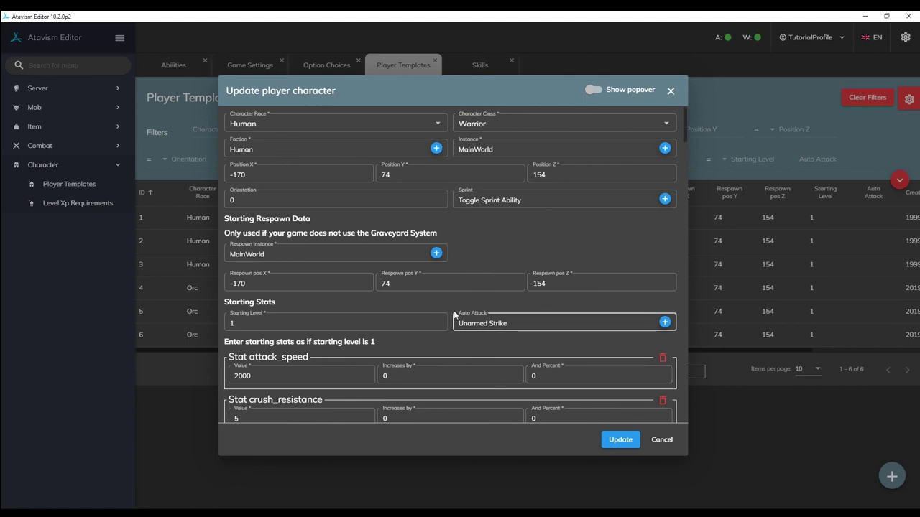
pyautogui.click(617, 441)
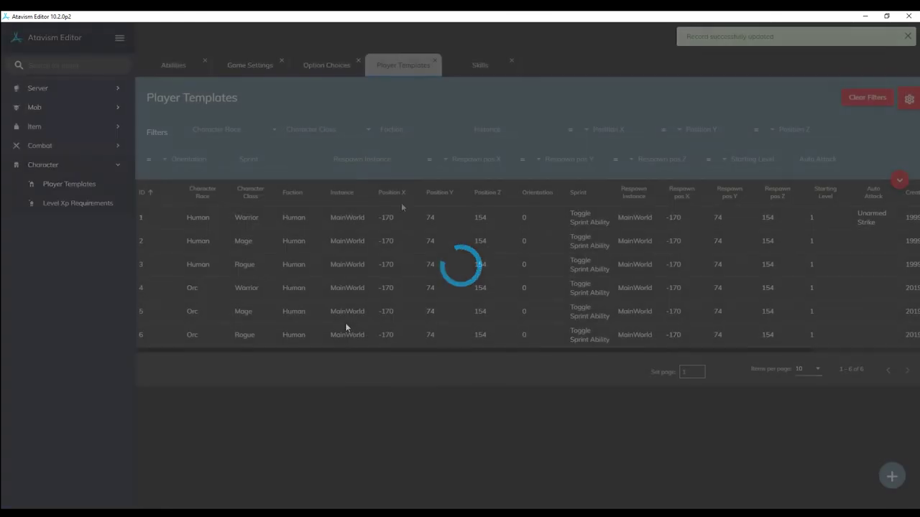
# Find 'unar' under Combat > Skills and open the Unarmed Strength skill.
pyautogui.click(48, 149)
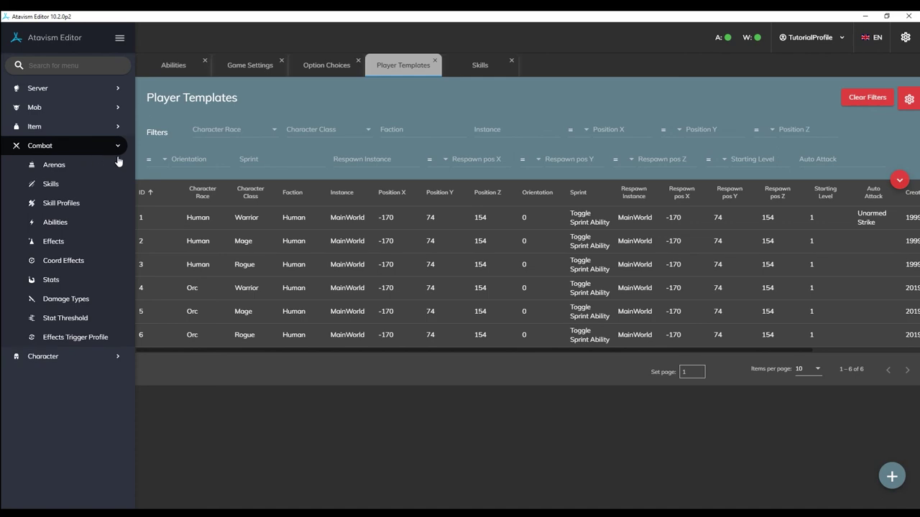
pyautogui.click(75, 190)
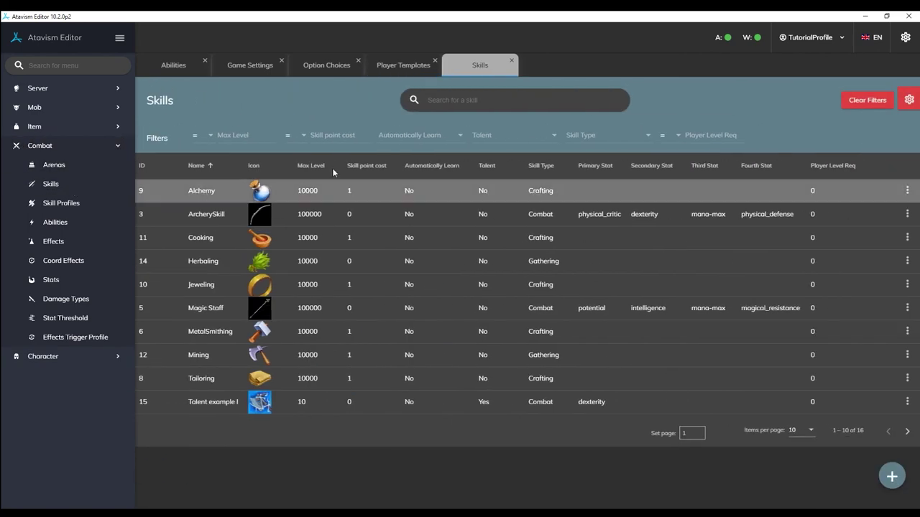
pyautogui.write('un')
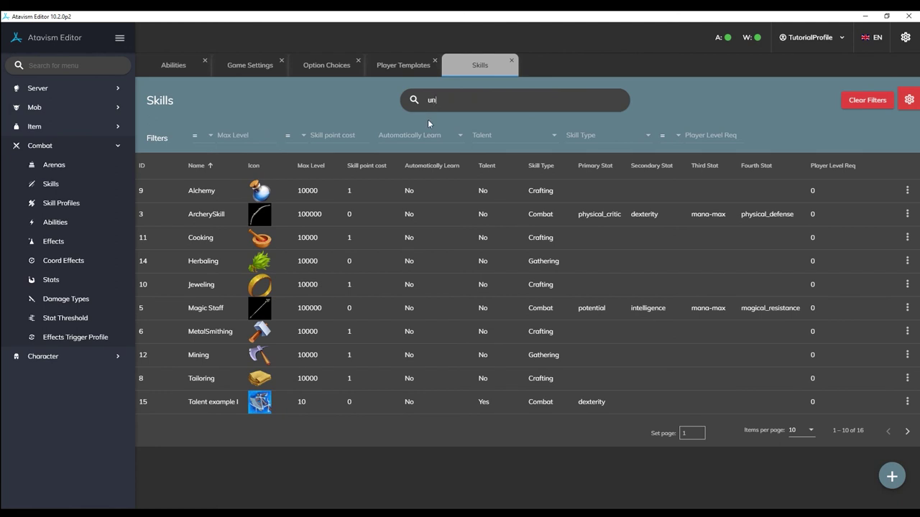
pyautogui.write('ar')
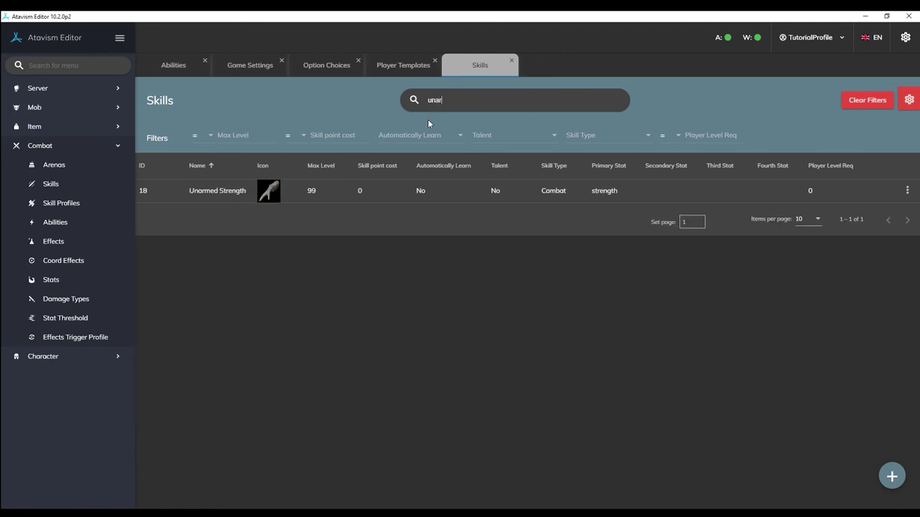
pyautogui.click(360, 197)
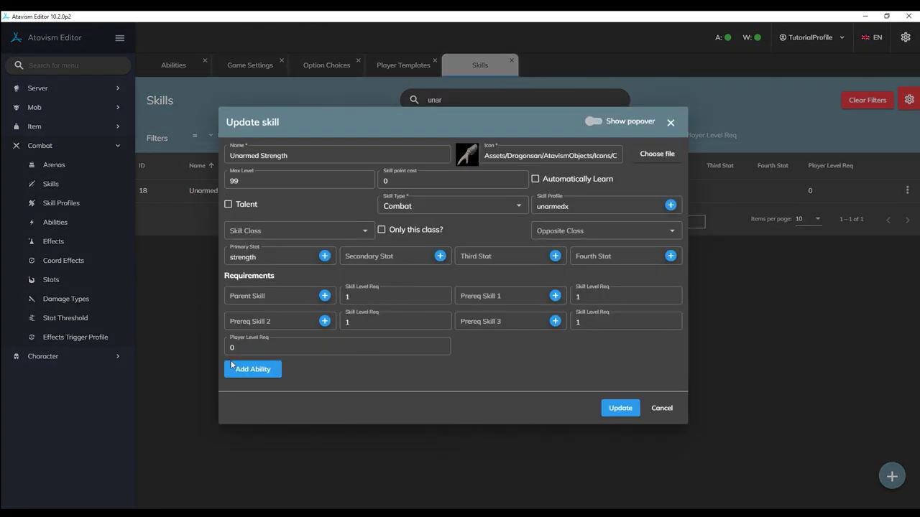
# Add an Unarmed Strike ability entry at skill level 1 to Unarmed Strength.
pyautogui.click(257, 370)
pyautogui.click(310, 355)
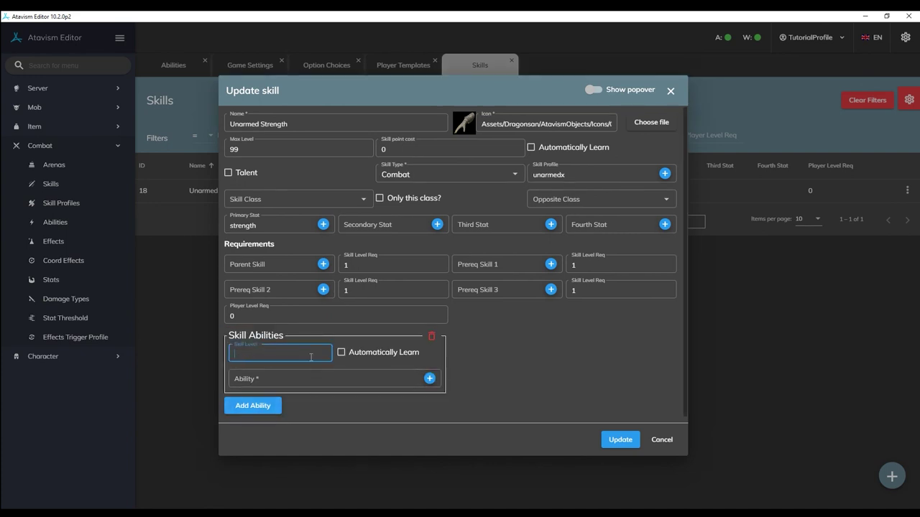
pyautogui.click(288, 378)
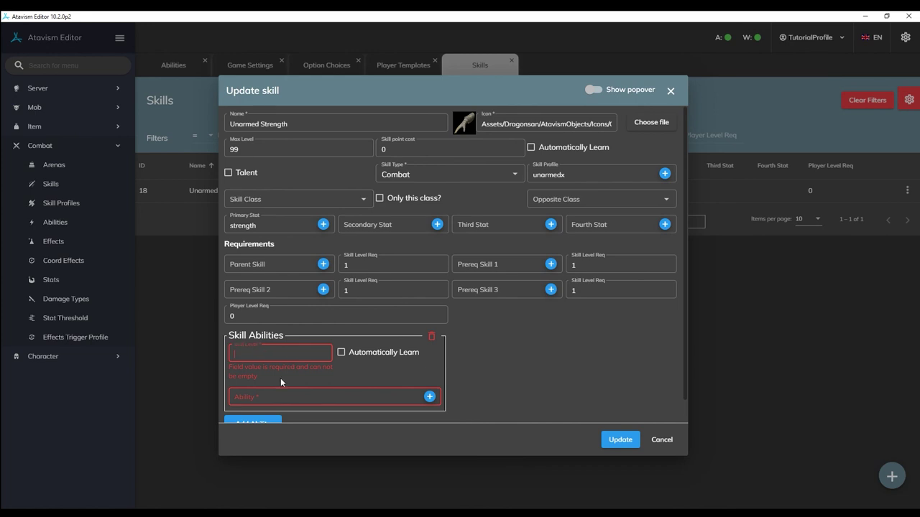
pyautogui.write('1')
pyautogui.click(282, 386)
pyautogui.write('una')
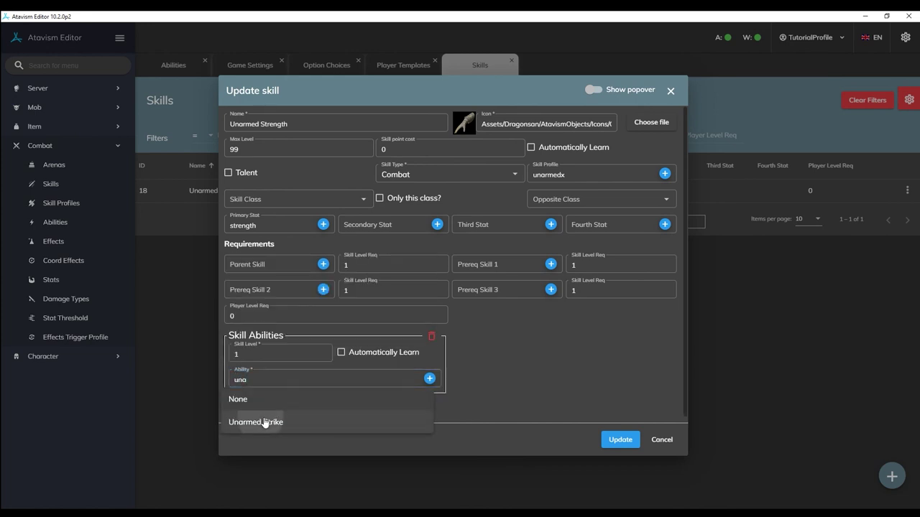
pyautogui.click(269, 422)
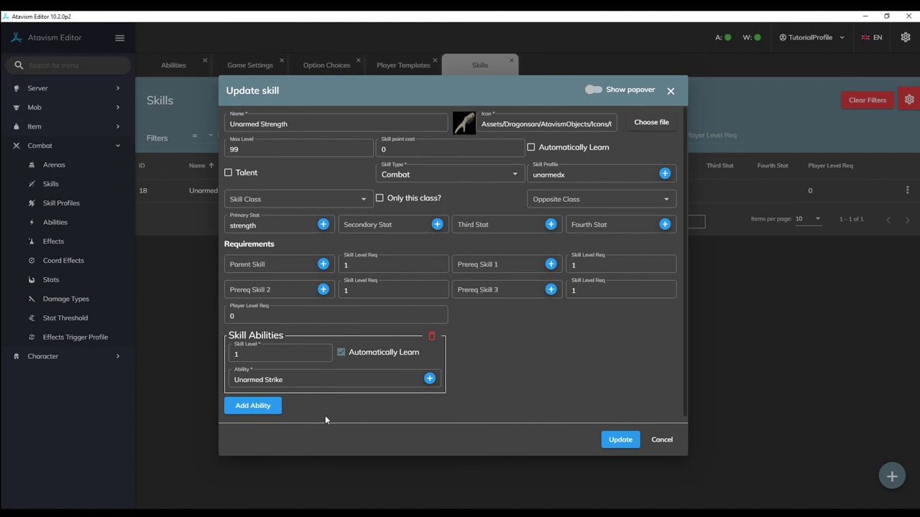
# Remove the Unarmed Strike entry from Unarmed Strength and save the skill.
pyautogui.click(431, 336)
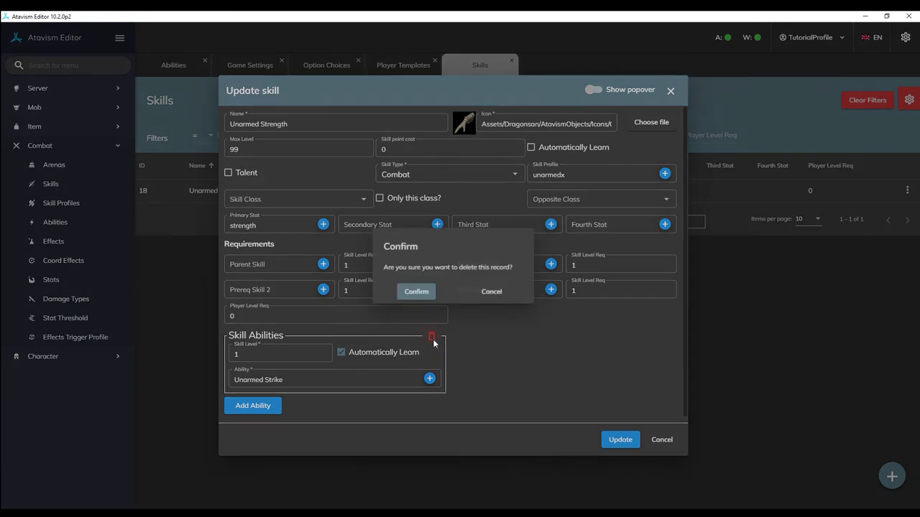
pyautogui.click(416, 291)
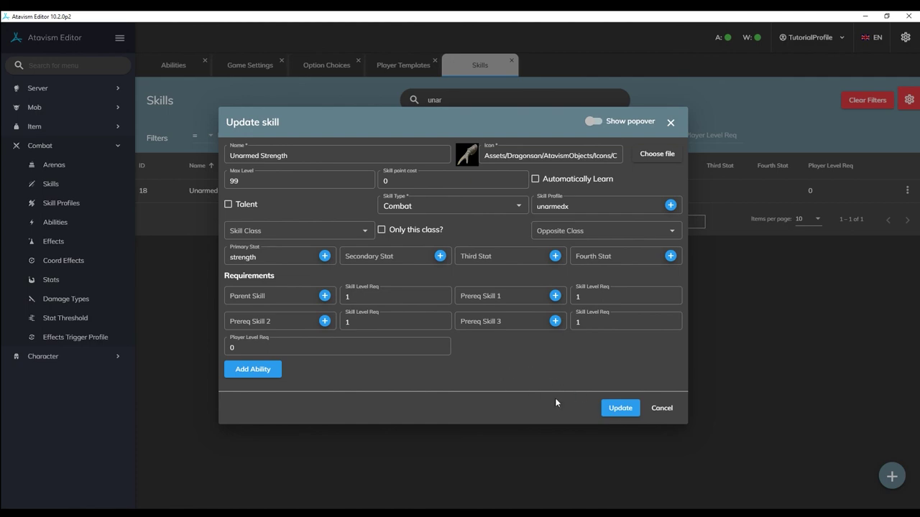
pyautogui.click(611, 409)
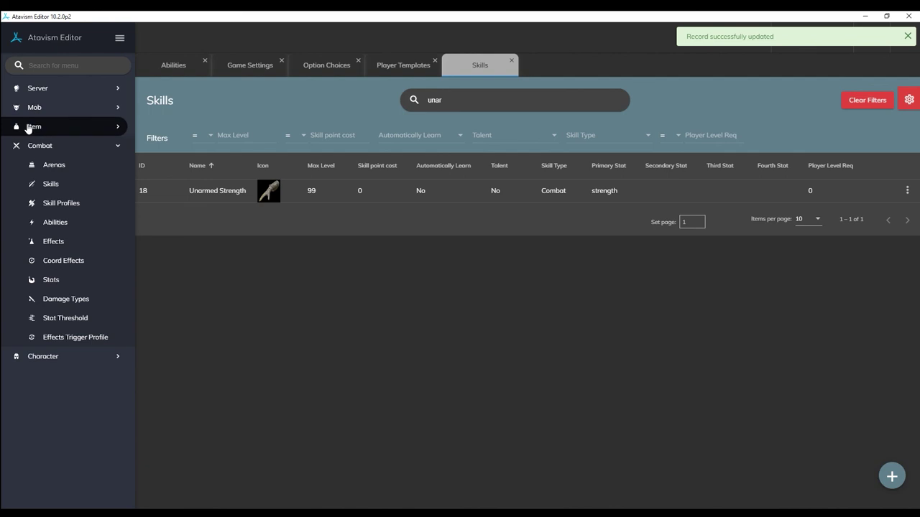
# Reopen Unarmed Strength without changes, then open Unarmed Strike from the Abilities list.
pyautogui.click(117, 148)
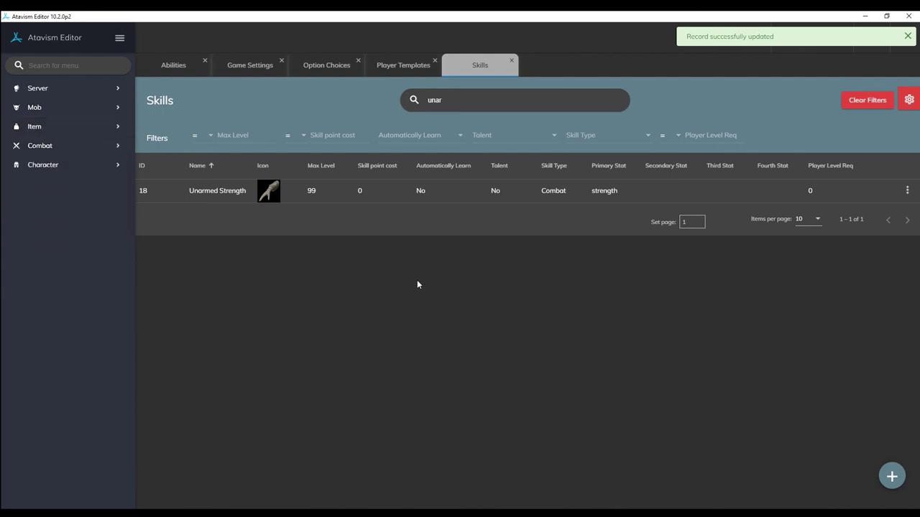
pyautogui.click(453, 198)
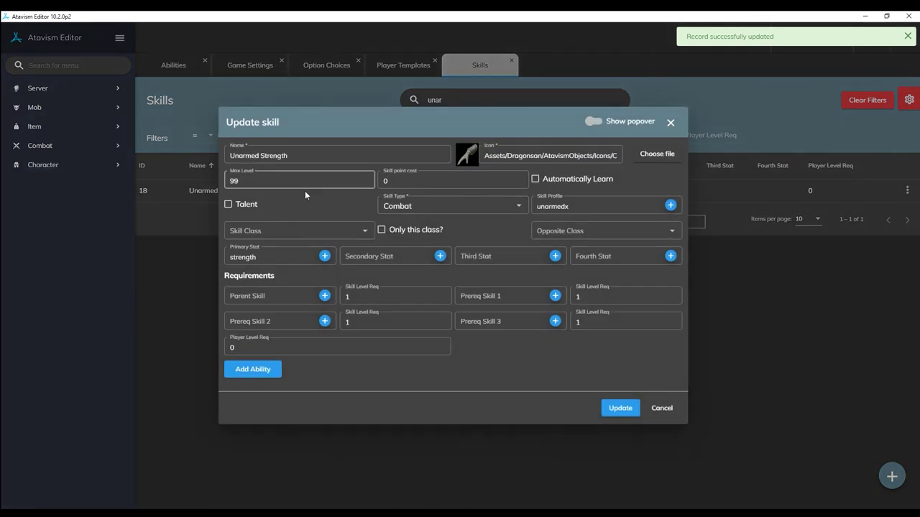
pyautogui.click(661, 408)
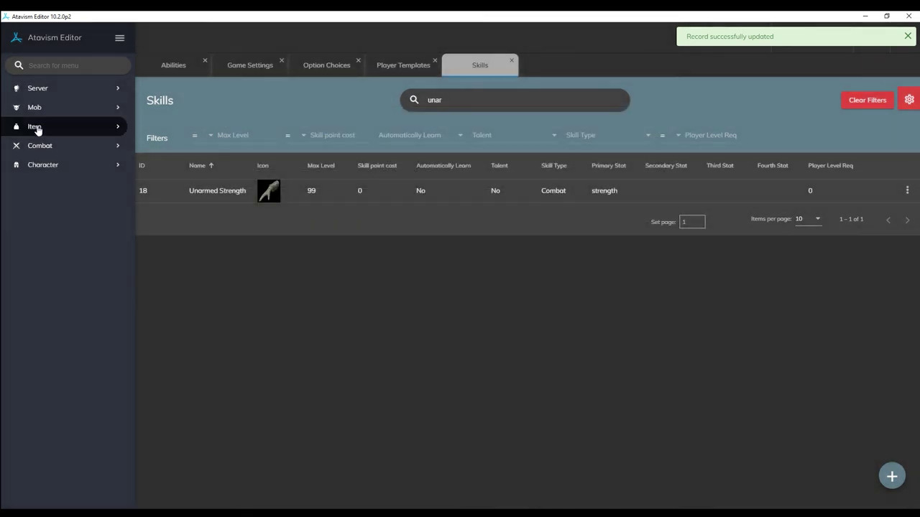
pyautogui.click(40, 146)
pyautogui.click(55, 224)
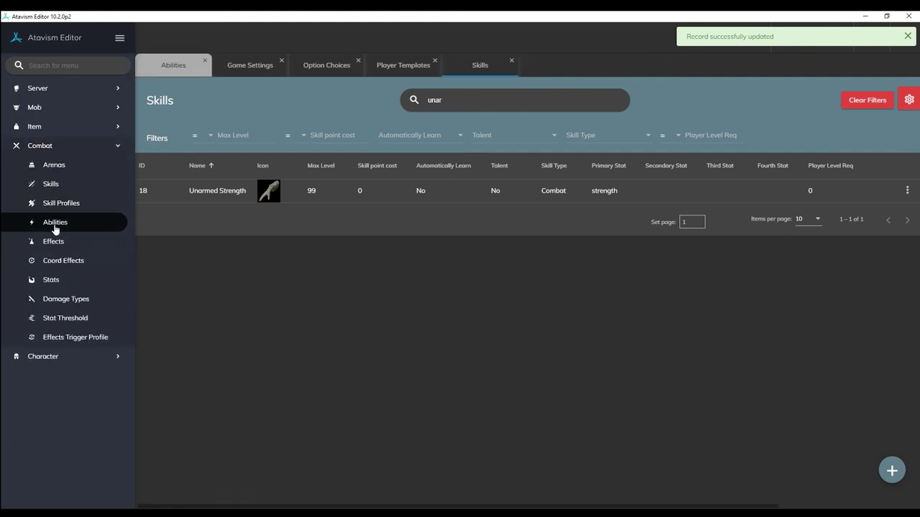
pyautogui.click(383, 239)
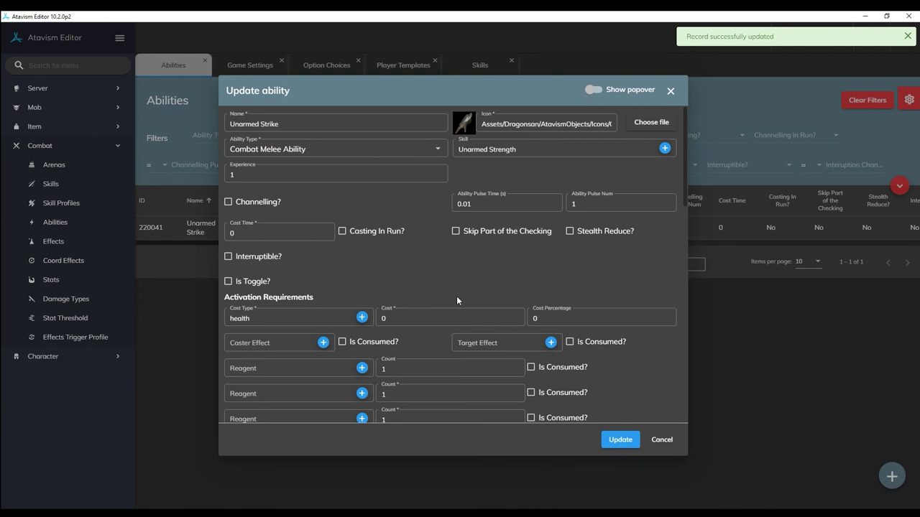
# Scroll through Unarmed Strike's form: Combat Melee Ability, Unarmed Strength skill, health cost, effects, description.
pyautogui.scroll(-2, 456, 296)
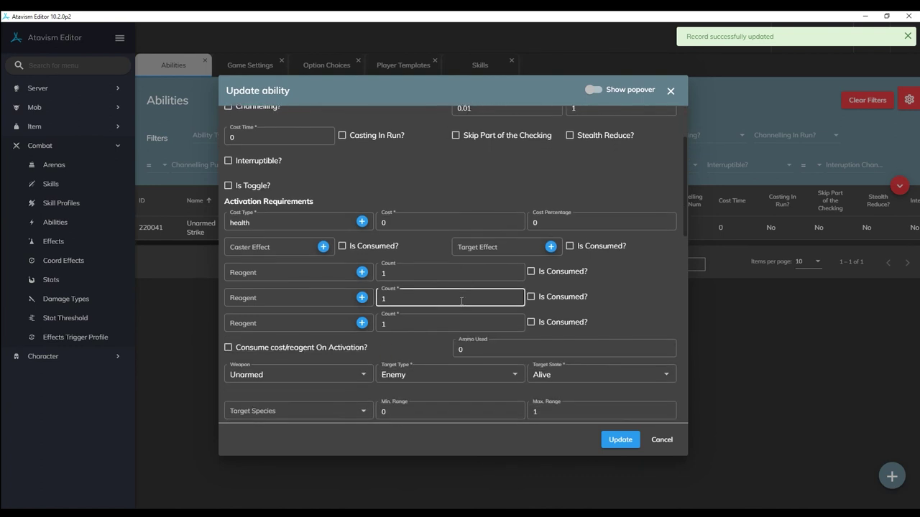
pyautogui.scroll(2, 461, 301)
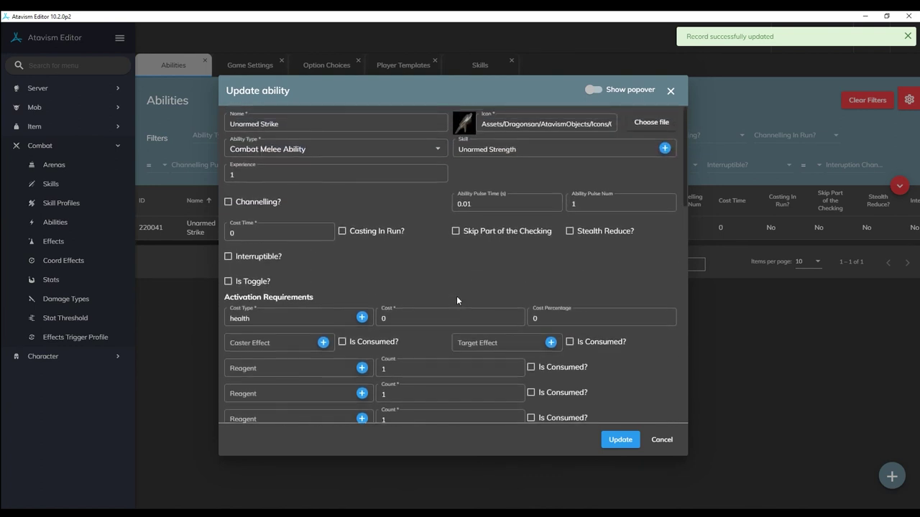
pyautogui.scroll(-4, 456, 296)
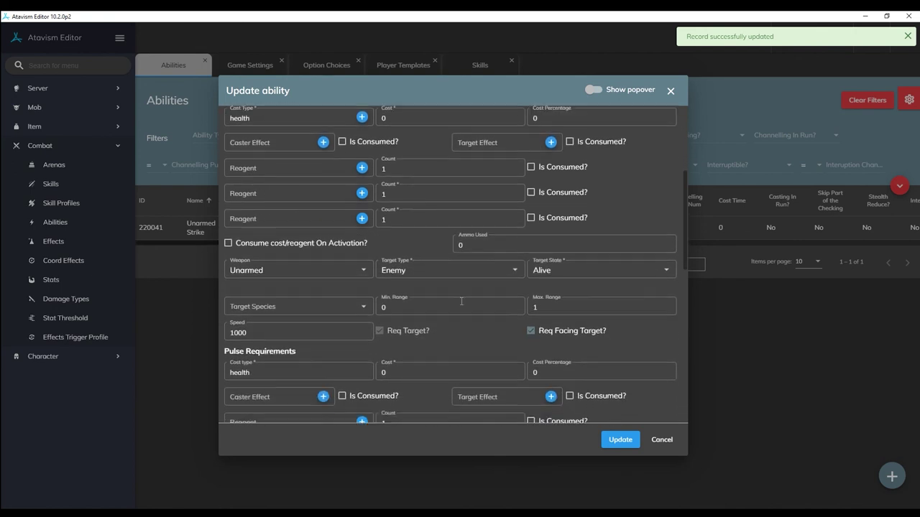
pyautogui.scroll(-9, 461, 301)
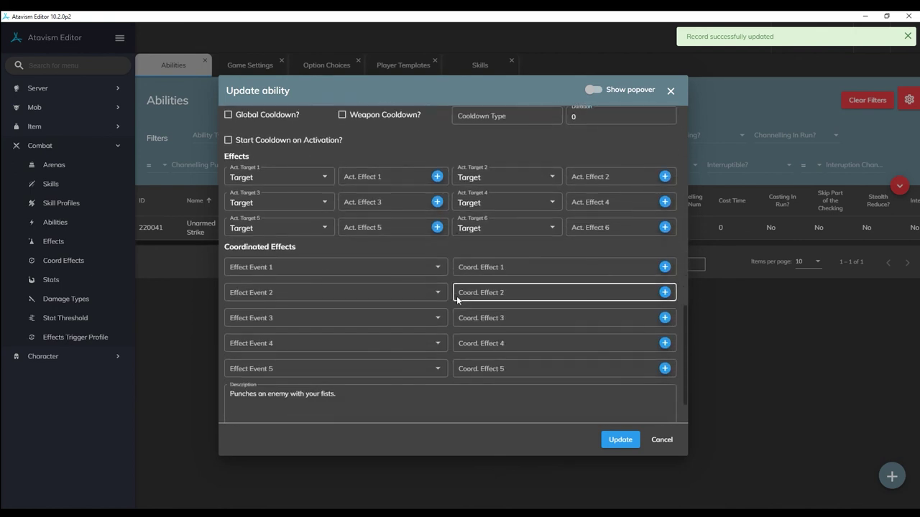
pyautogui.scroll(-1, 456, 296)
pyautogui.scroll(2, 424, 344)
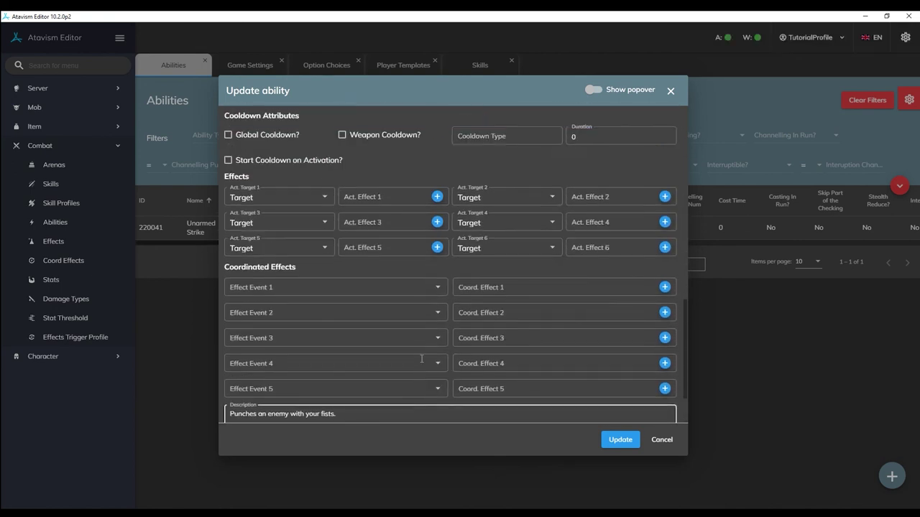
pyautogui.scroll(3, 421, 358)
pyautogui.scroll(3, 417, 357)
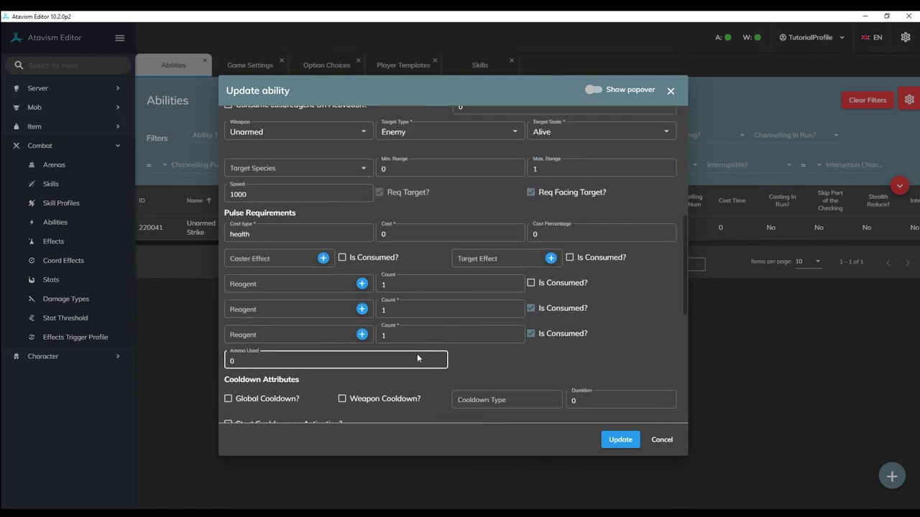
pyautogui.scroll(2, 416, 352)
pyautogui.scroll(-4, 413, 351)
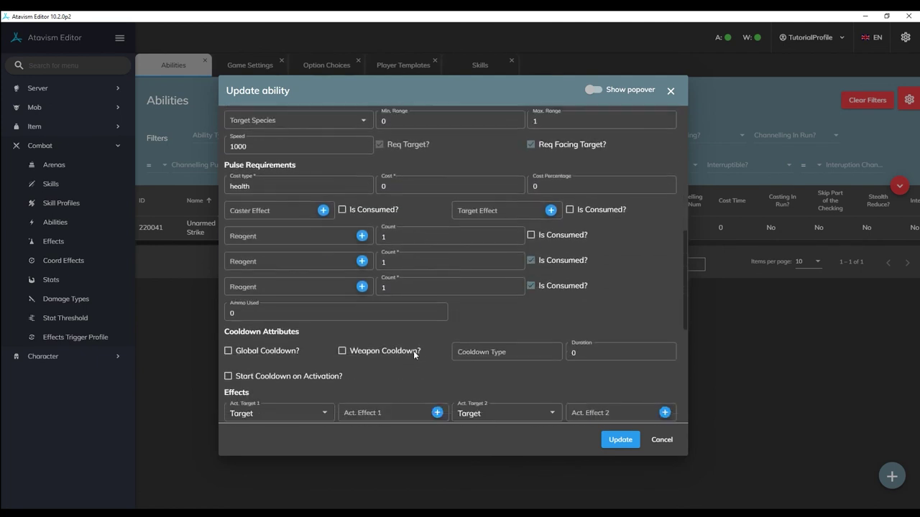
pyautogui.scroll(-6, 413, 351)
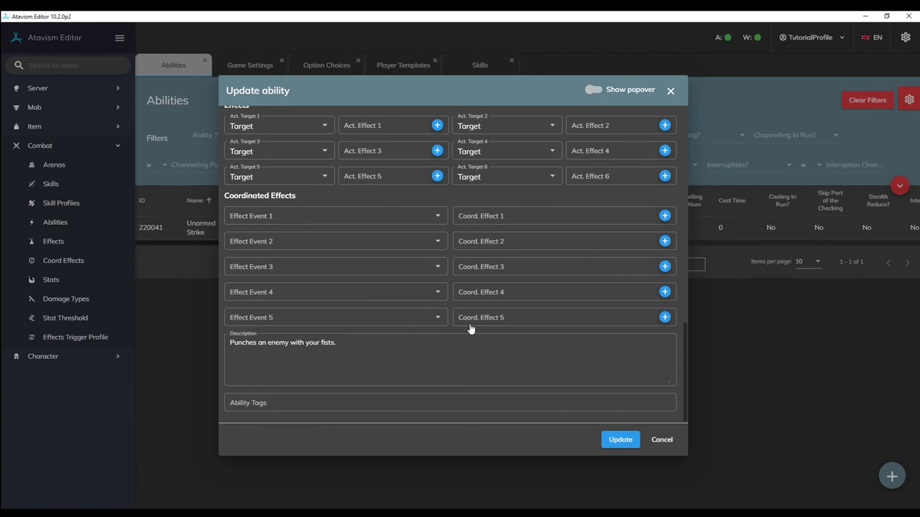
pyautogui.scroll(6, 419, 306)
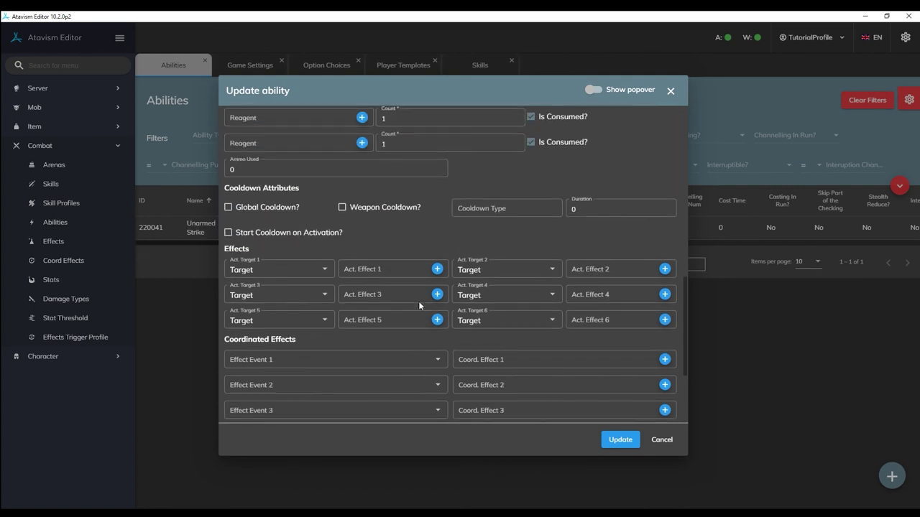
pyautogui.scroll(8, 419, 305)
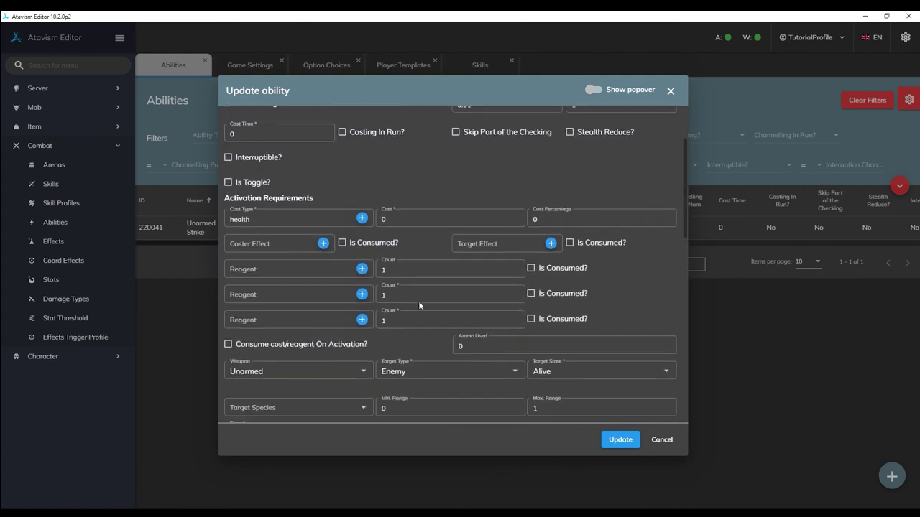
pyautogui.scroll(-4, 419, 305)
pyautogui.scroll(-8, 419, 306)
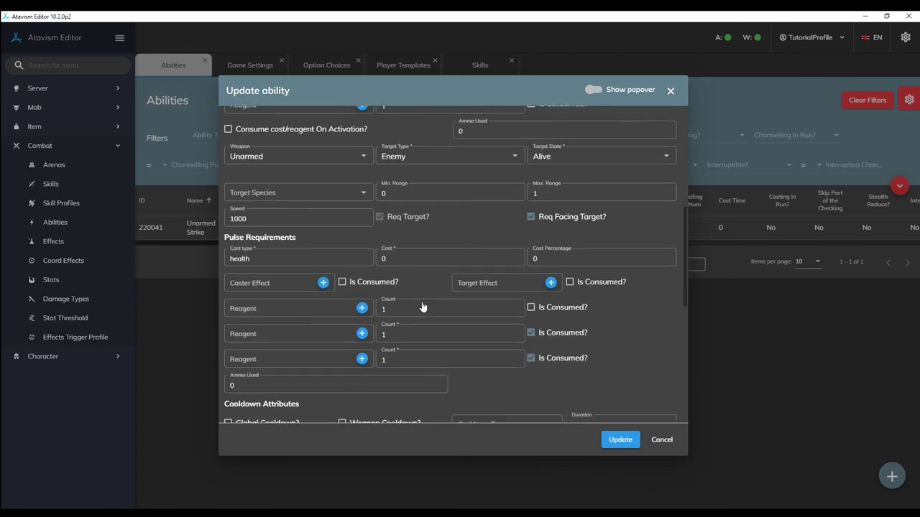
pyautogui.scroll(8, 419, 305)
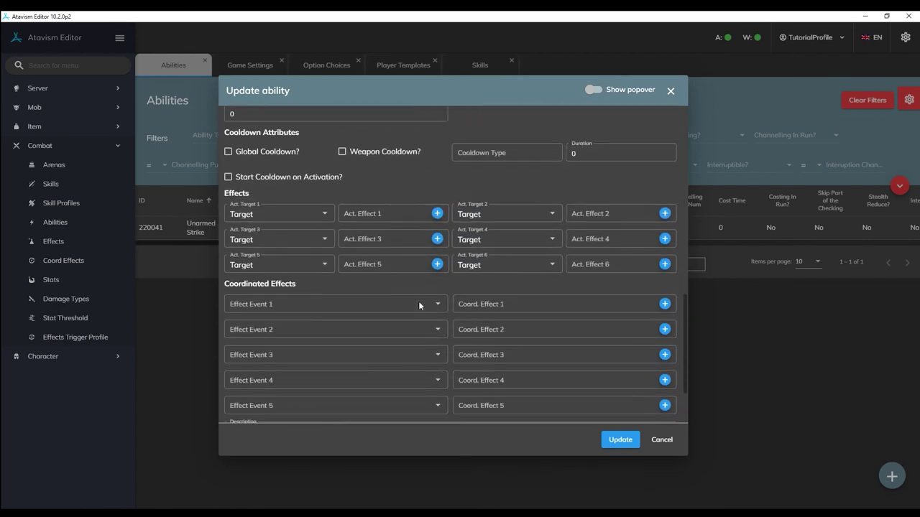
pyautogui.scroll(3, 419, 305)
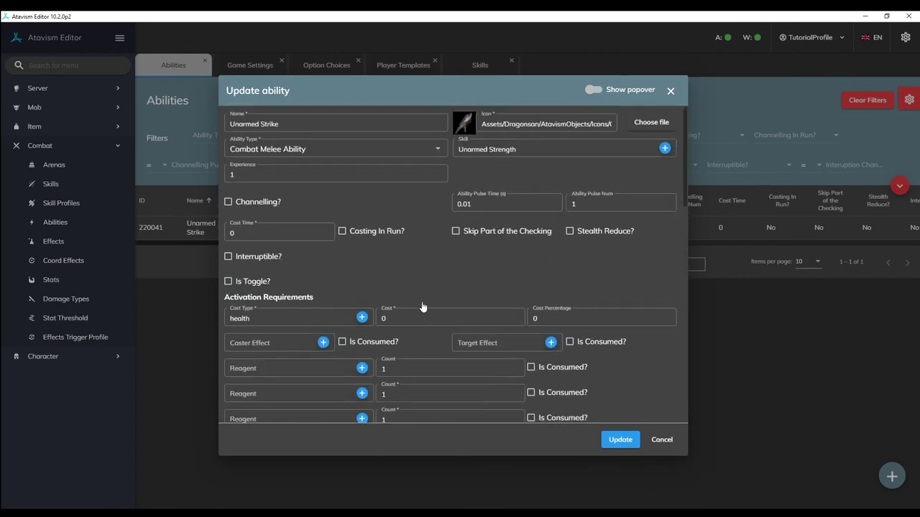
pyautogui.scroll(-10, 419, 305)
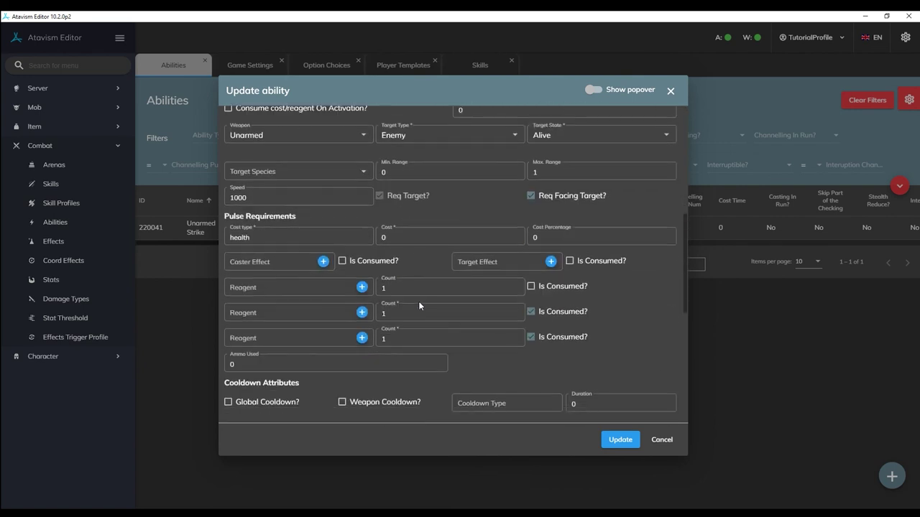
pyautogui.scroll(-4, 419, 305)
pyautogui.scroll(6, 419, 306)
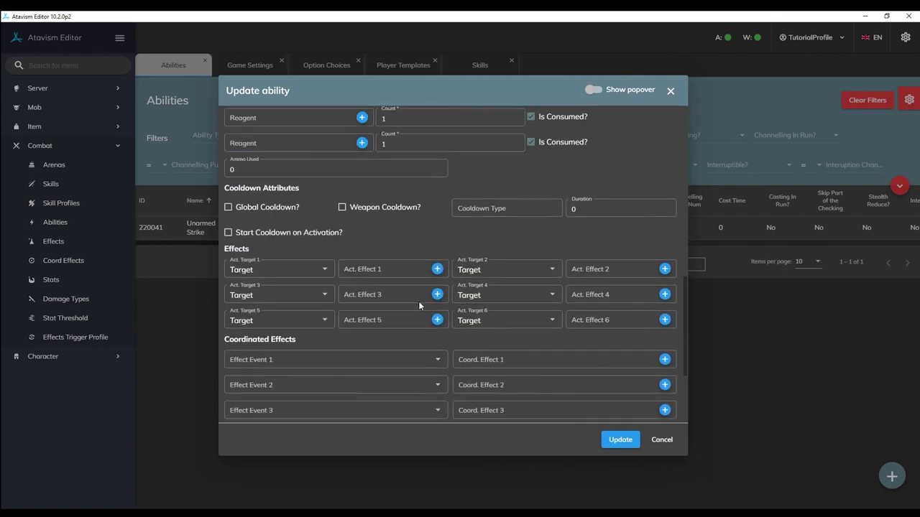
pyautogui.scroll(8, 419, 306)
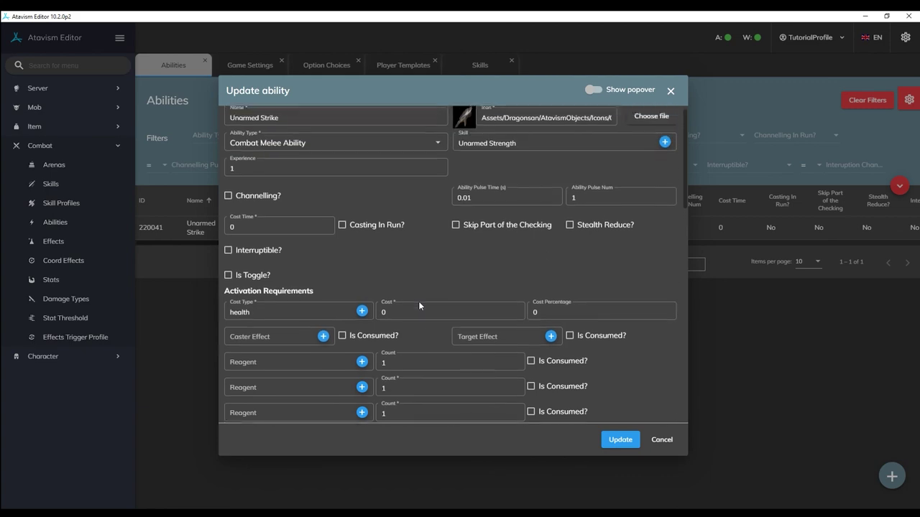
pyautogui.scroll(-8, 419, 306)
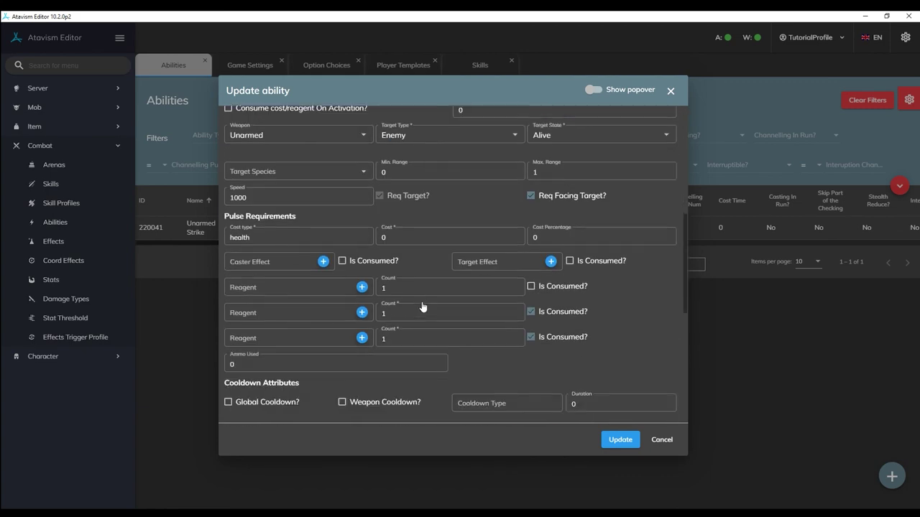
pyautogui.scroll(-3, 422, 307)
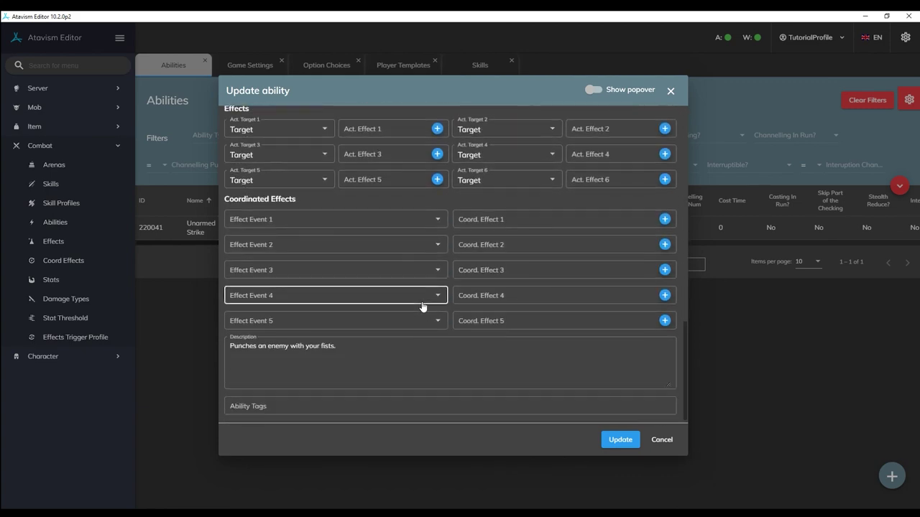
pyautogui.scroll(2, 422, 307)
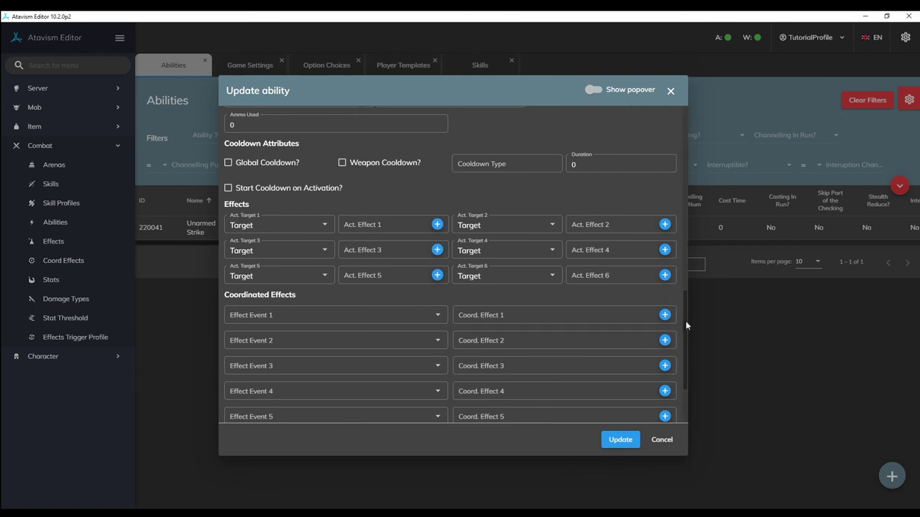
pyautogui.moveTo(686, 320); pyautogui.dragTo(679, 129)
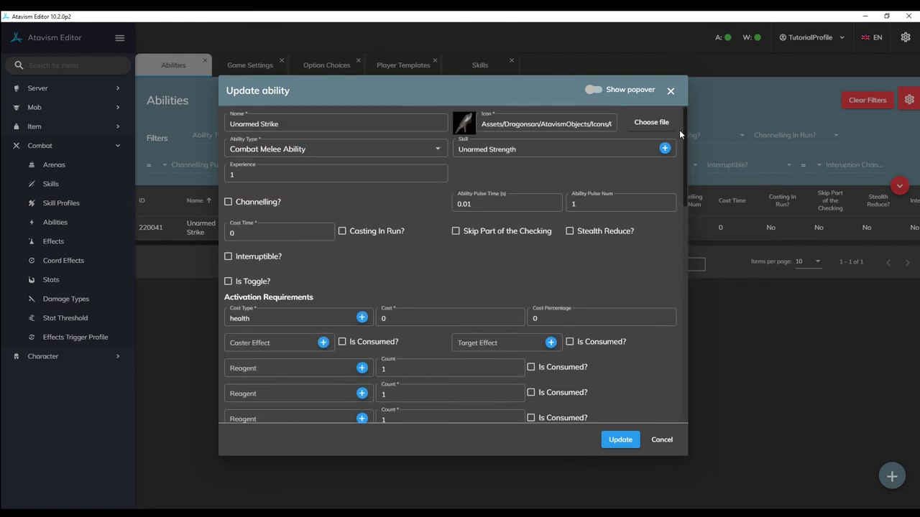